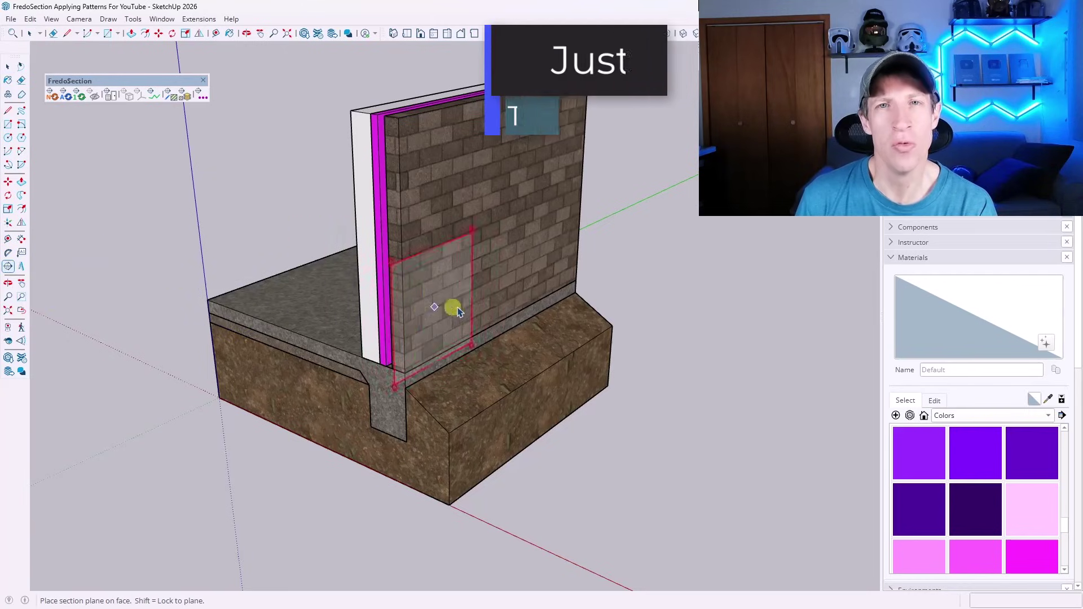
# Place a section plane across the wall assembly, accept its default name, and compute the section cuts for the current scene.
pyautogui.click(462, 310)
pyautogui.click(585, 327)
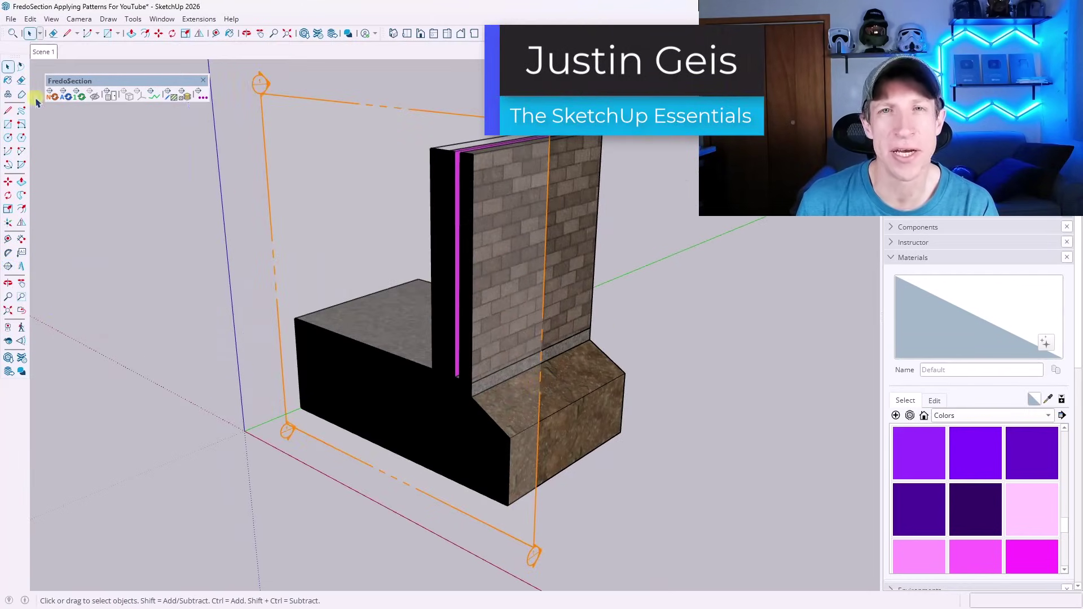
pyautogui.click(81, 96)
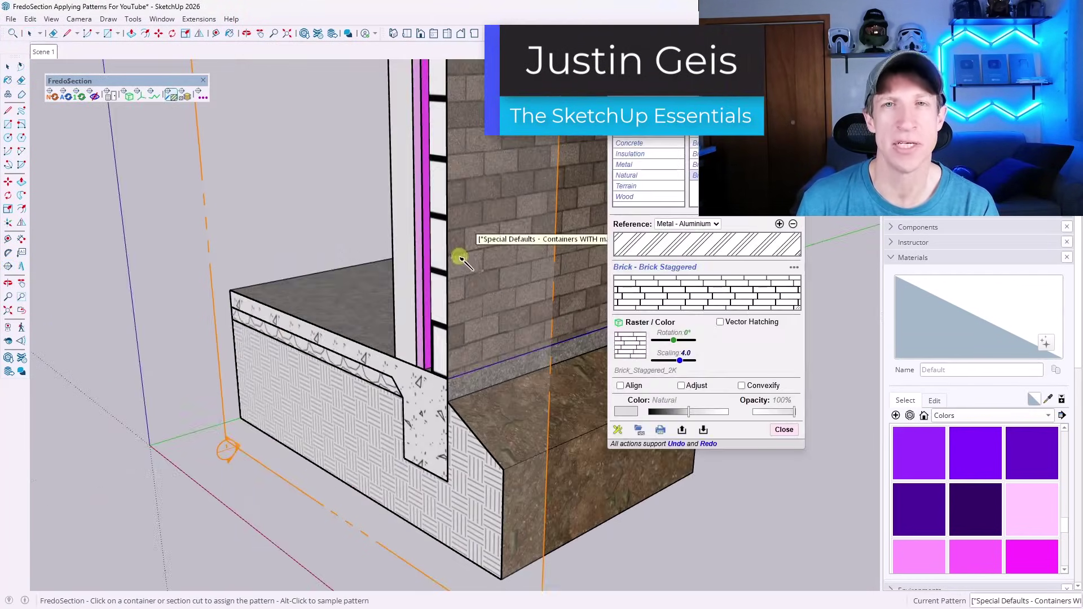
# Try out scaling and rotation adjustments for the brick and insulation patterns on the wall's section cut.
pyautogui.moveTo(675, 360)
pyautogui.mouseDown()
pyautogui.moveTo(683, 367)
pyautogui.moveTo(656, 367)
pyautogui.mouseUp()
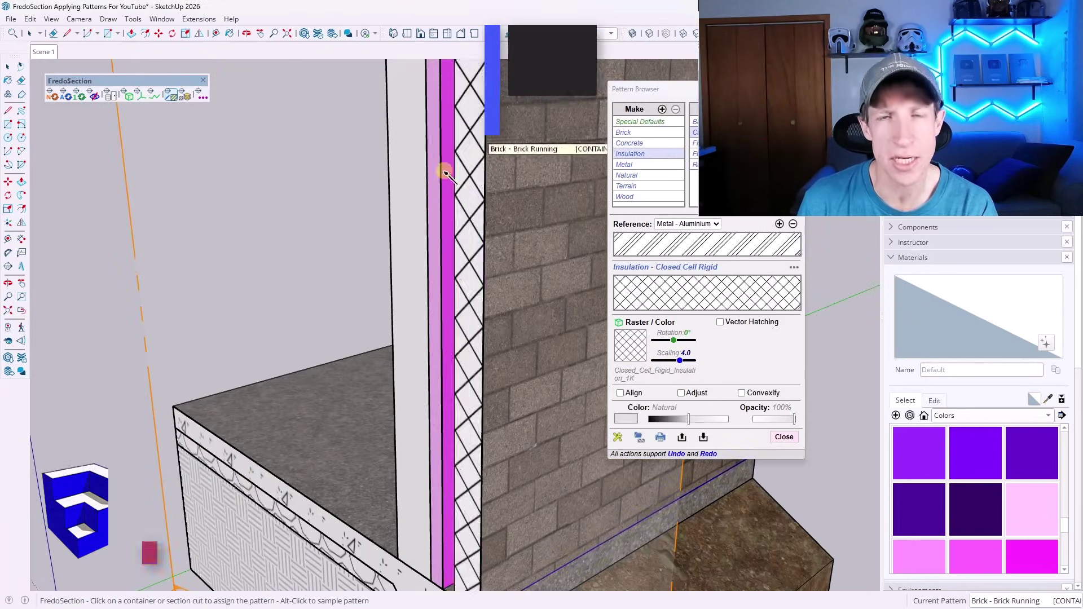
pyautogui.moveTo(678, 364); pyautogui.dragTo(679, 365)
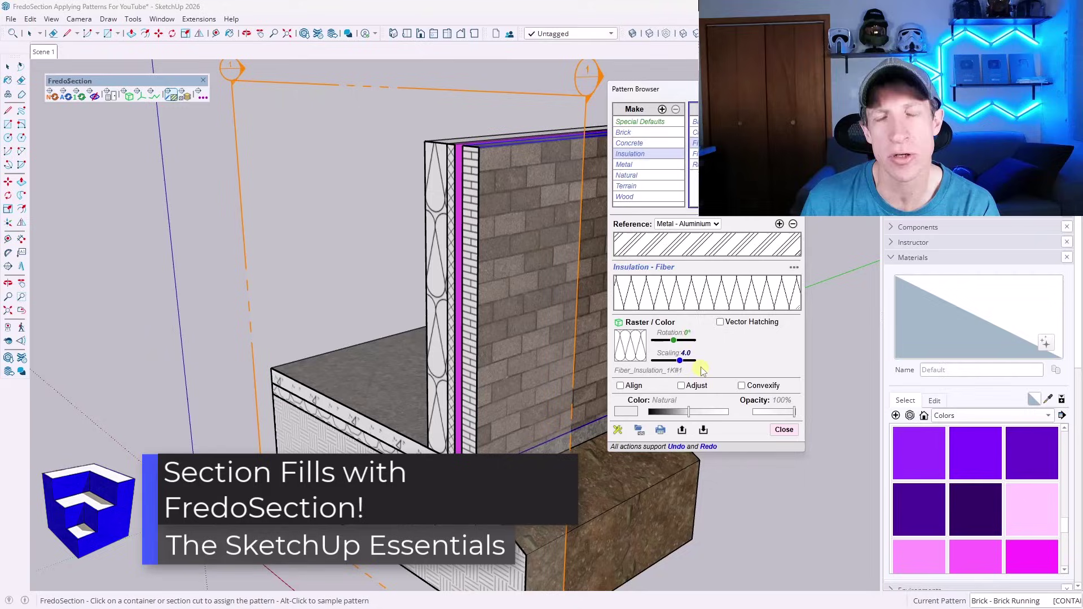
pyautogui.moveTo(673, 340); pyautogui.dragTo(677, 363)
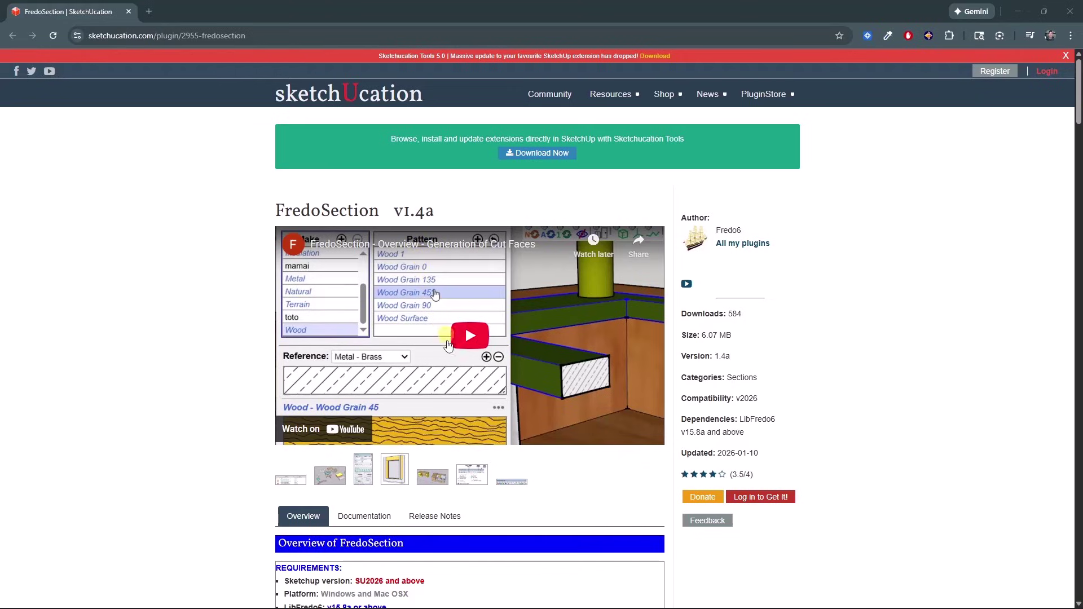
# View the sectioned wood block example image on the FredoSection plugin page and look over the overview requirements.
pyautogui.click(430, 480)
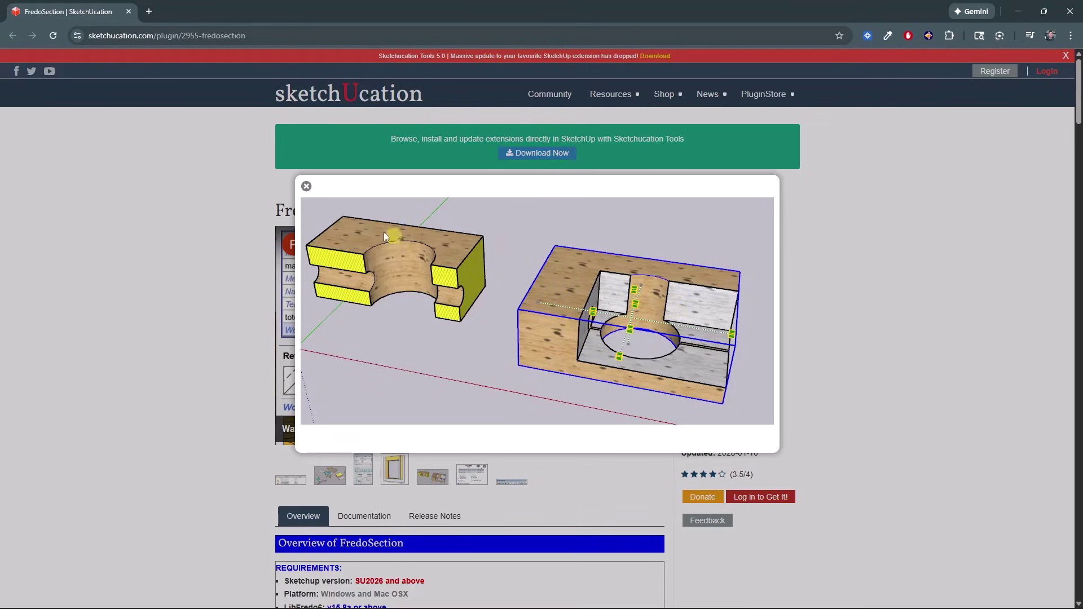
pyautogui.click(305, 187)
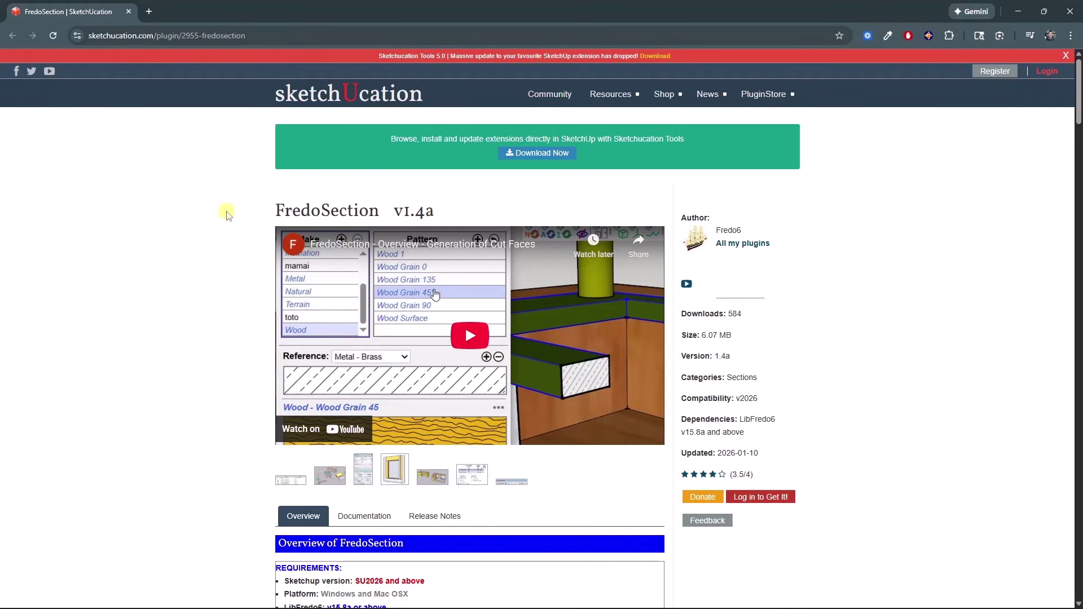
pyautogui.scroll(-1, 227, 215)
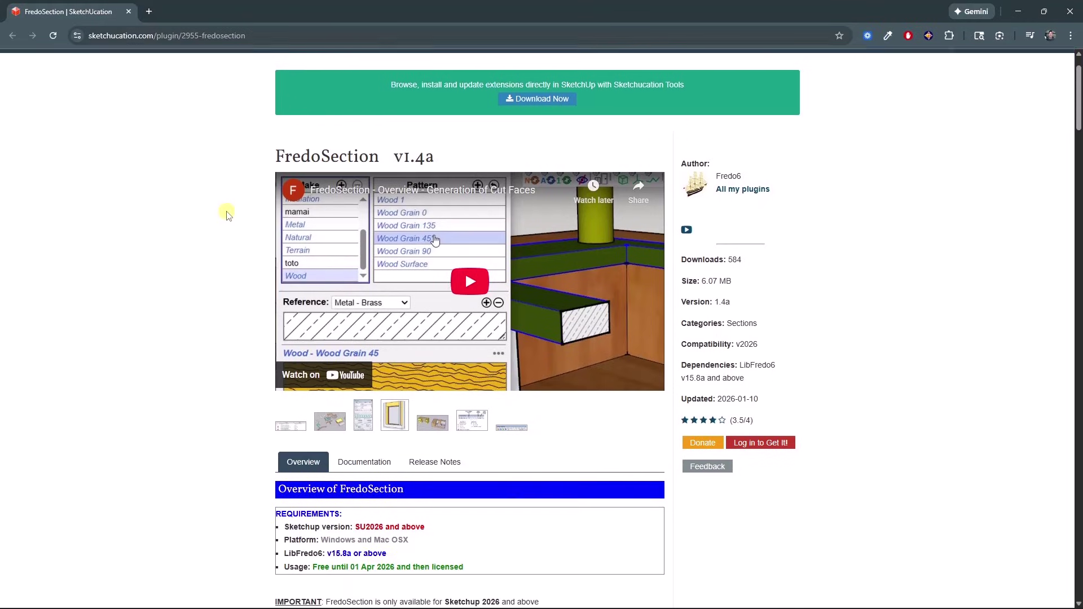
pyautogui.scroll(-1, 227, 215)
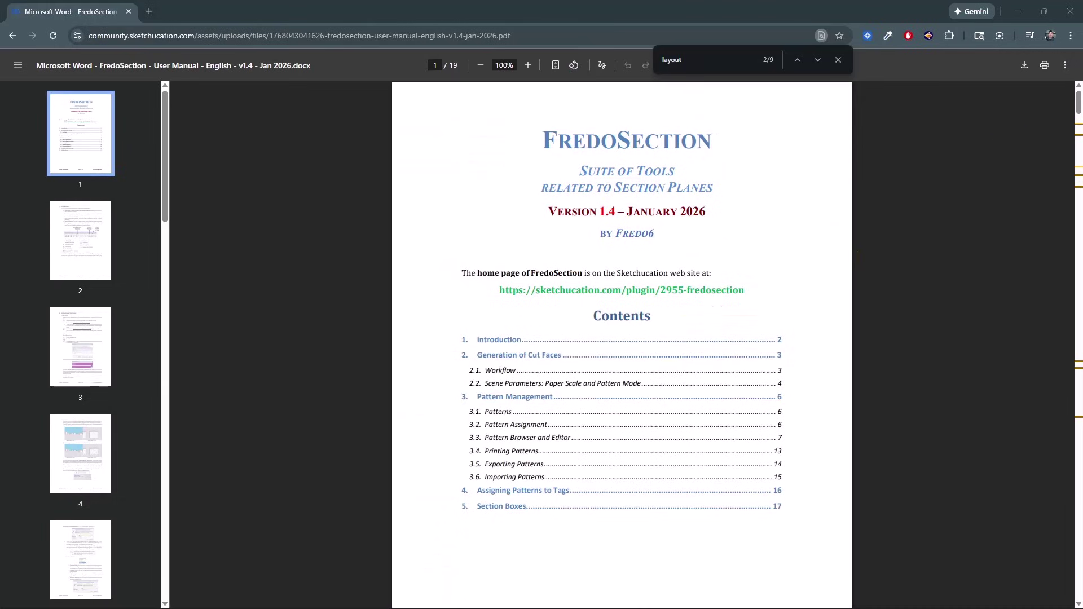
# Examine the pattern option, reference and Pattern Browser sections of the FredoSection user manual, and close the manual.
pyautogui.moveTo(1078, 101); pyautogui.dragTo(1077, 351)
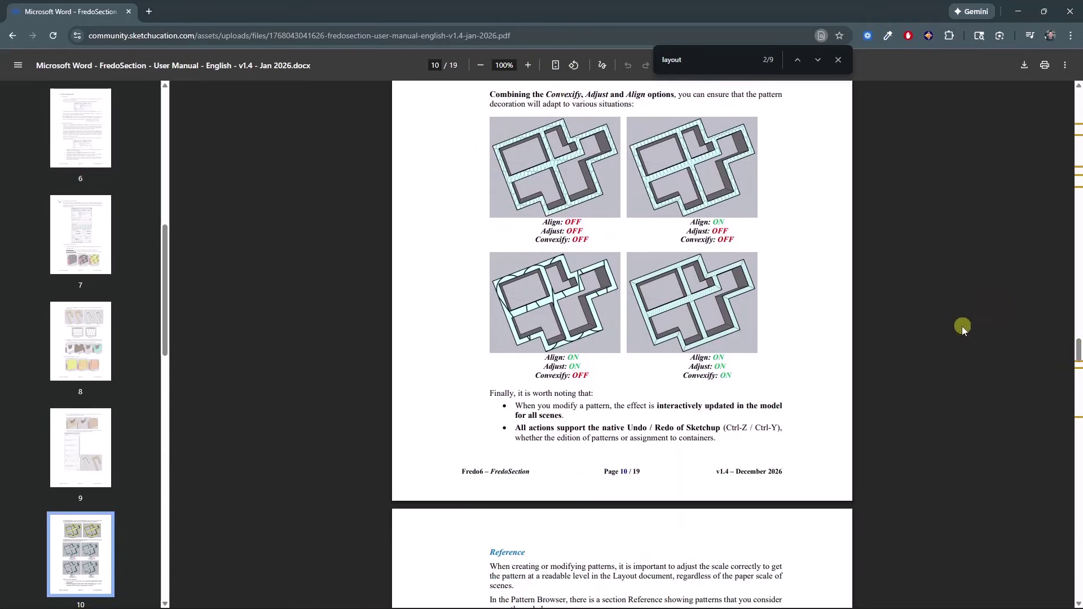
pyautogui.scroll(-12, 776, 341)
pyautogui.scroll(-18, 632, 322)
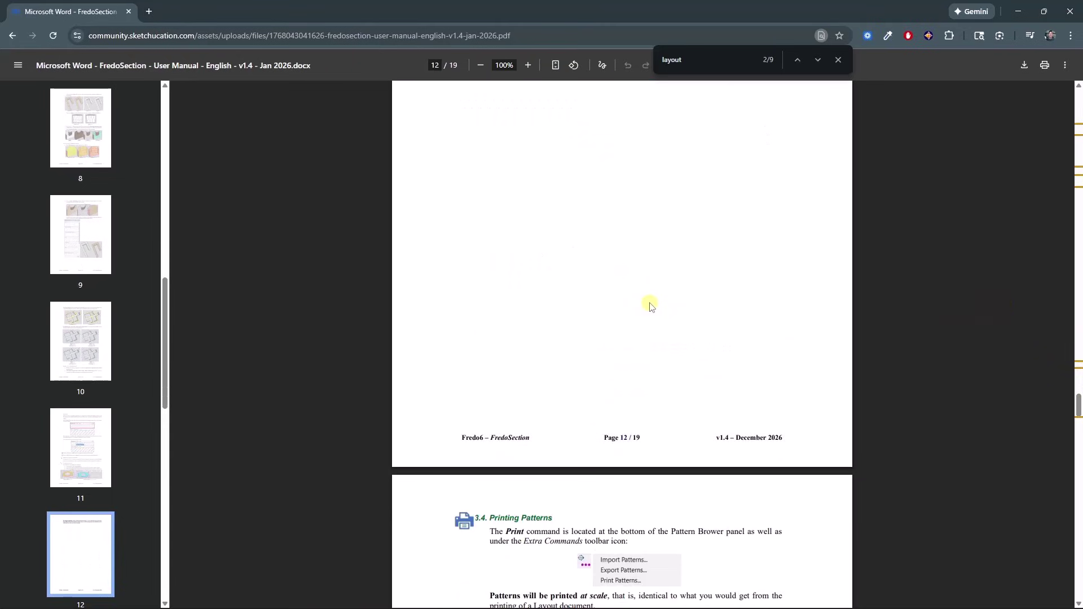
pyautogui.scroll(6, 651, 358)
pyautogui.scroll(20, 651, 358)
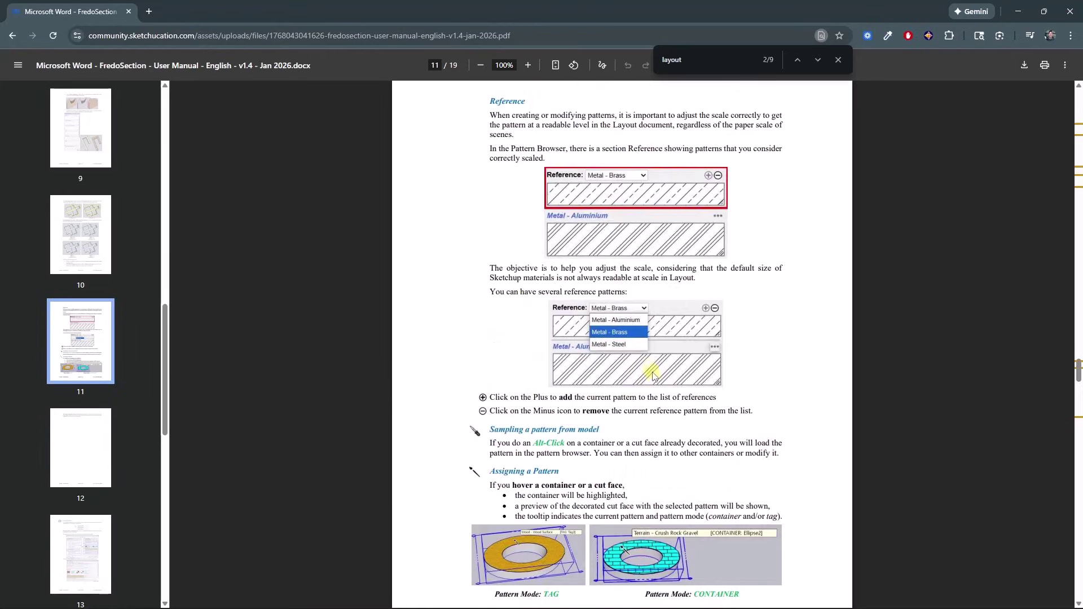
pyautogui.scroll(10, 600, 319)
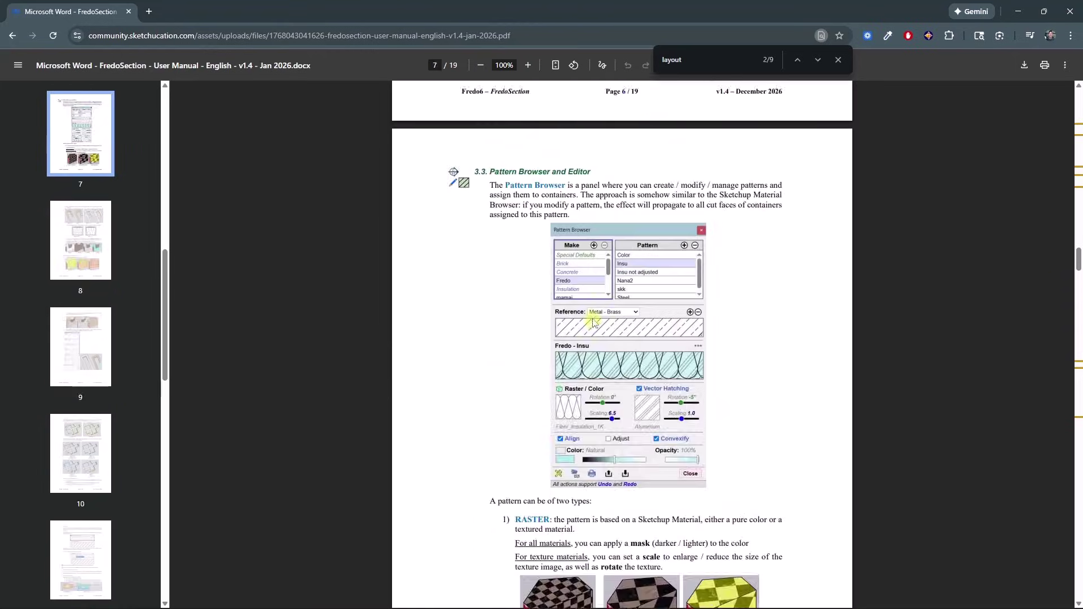
pyautogui.hotkey('ctrl', 'w')
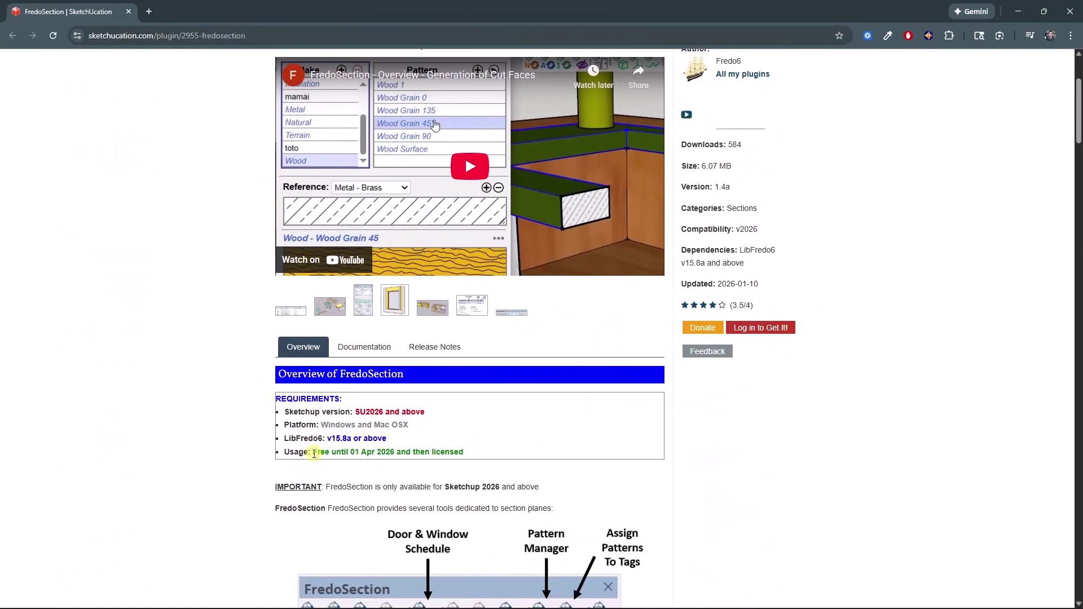
# Check the usage terms and tool overview on the FredoSection plugin page, and return to SketchUp.
pyautogui.moveTo(313, 453); pyautogui.dragTo(475, 459)
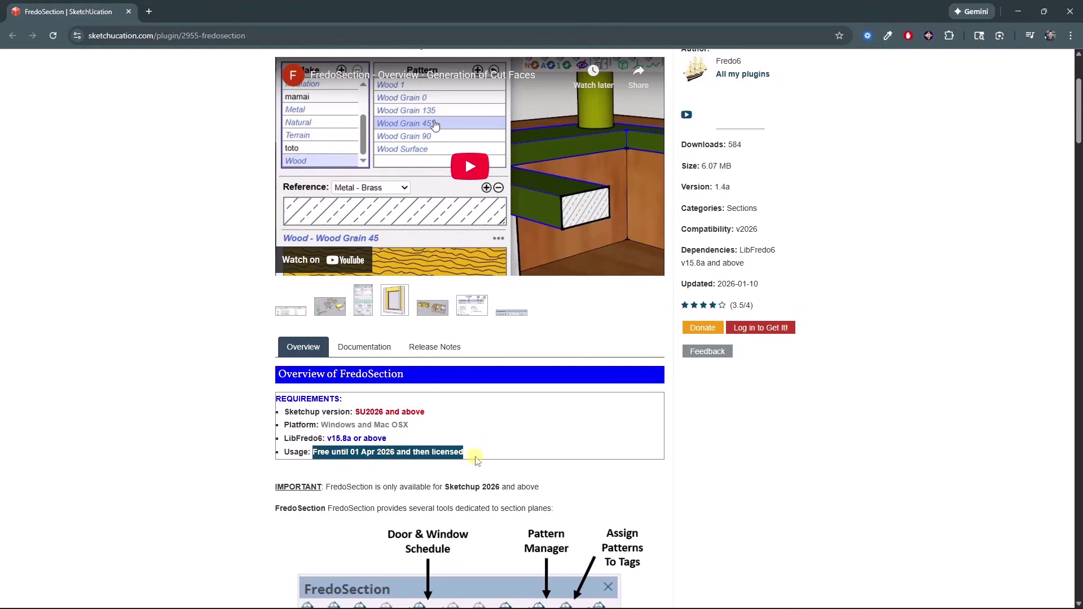
pyautogui.click(476, 459)
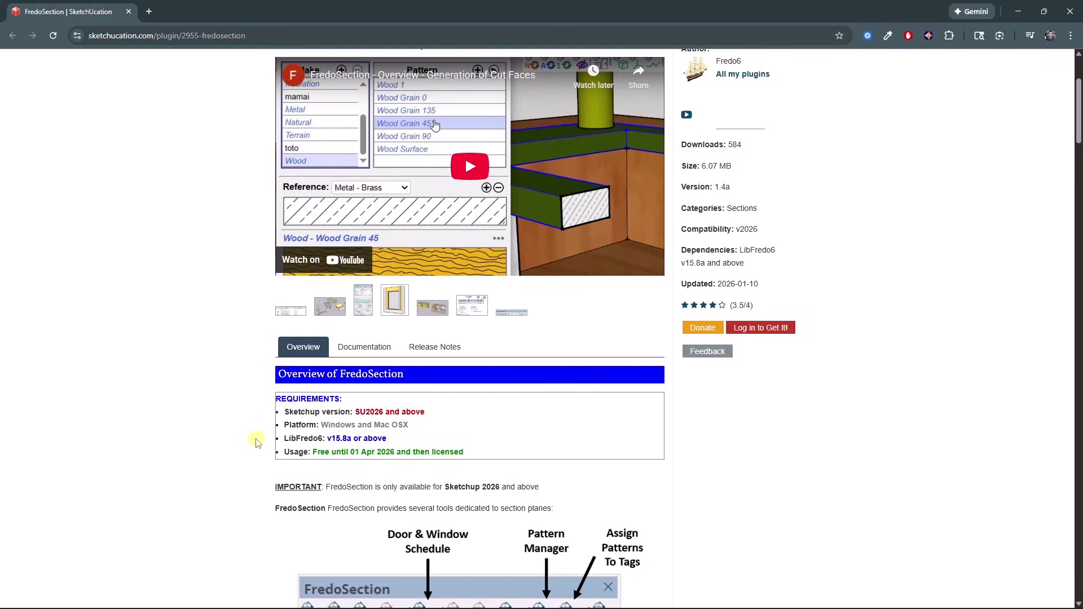
pyautogui.scroll(-1, 255, 442)
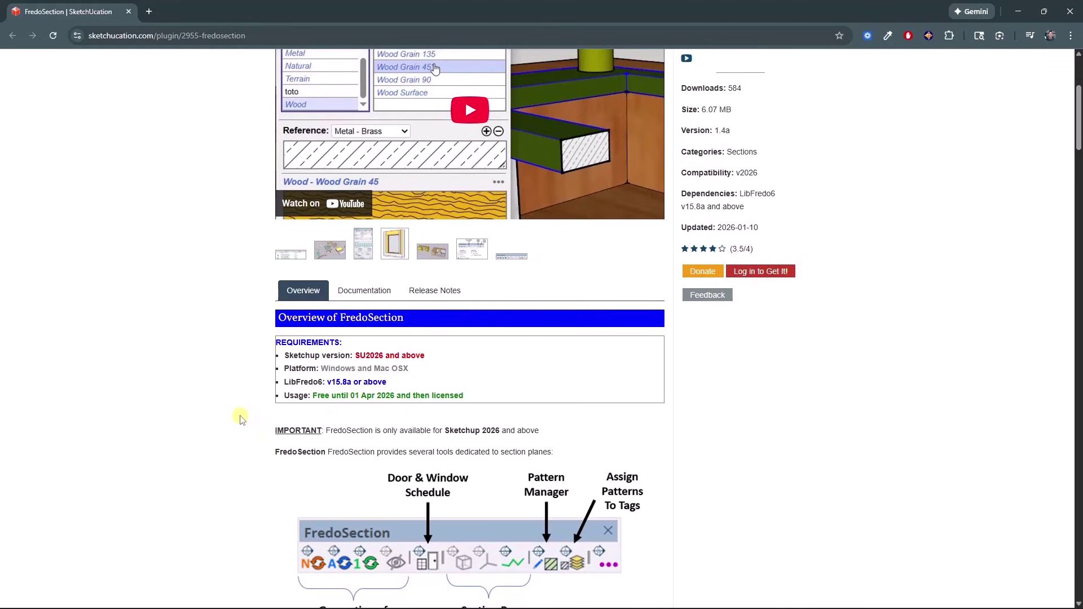
pyautogui.click(1017, 11)
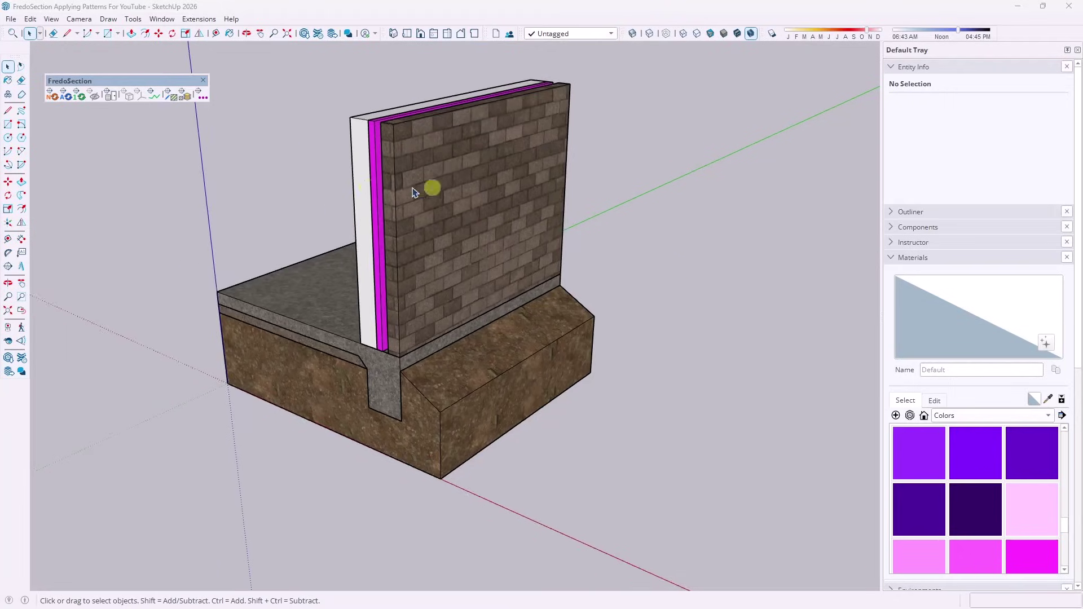
# Place a section plane cutting crosswise through the brick wall and foundation, keeping the default name Section 1 and symbol 1.
pyautogui.scroll(1, 330, 184)
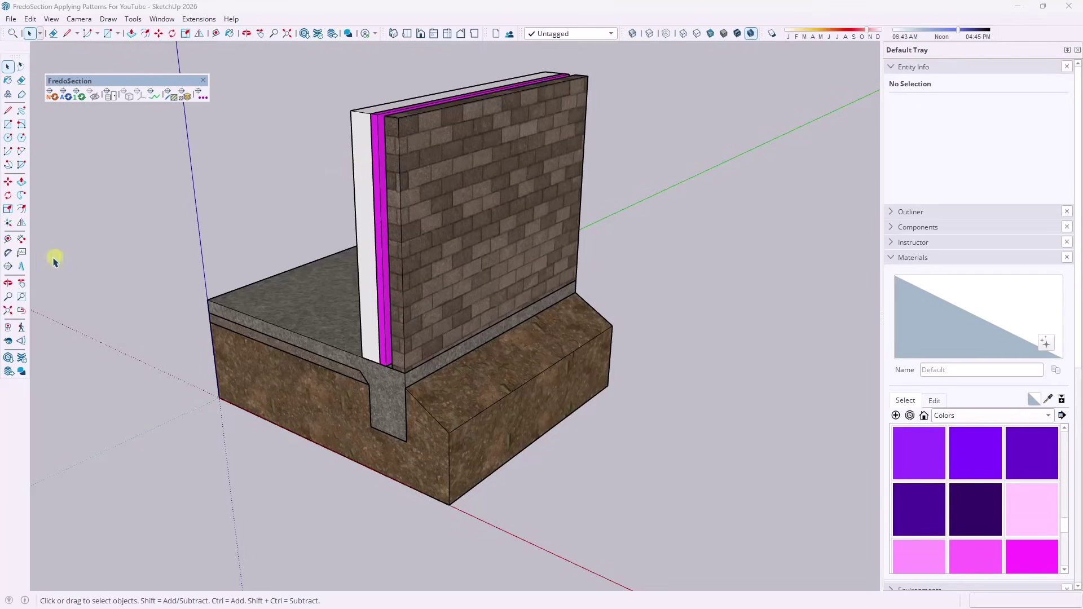
pyautogui.click(9, 267)
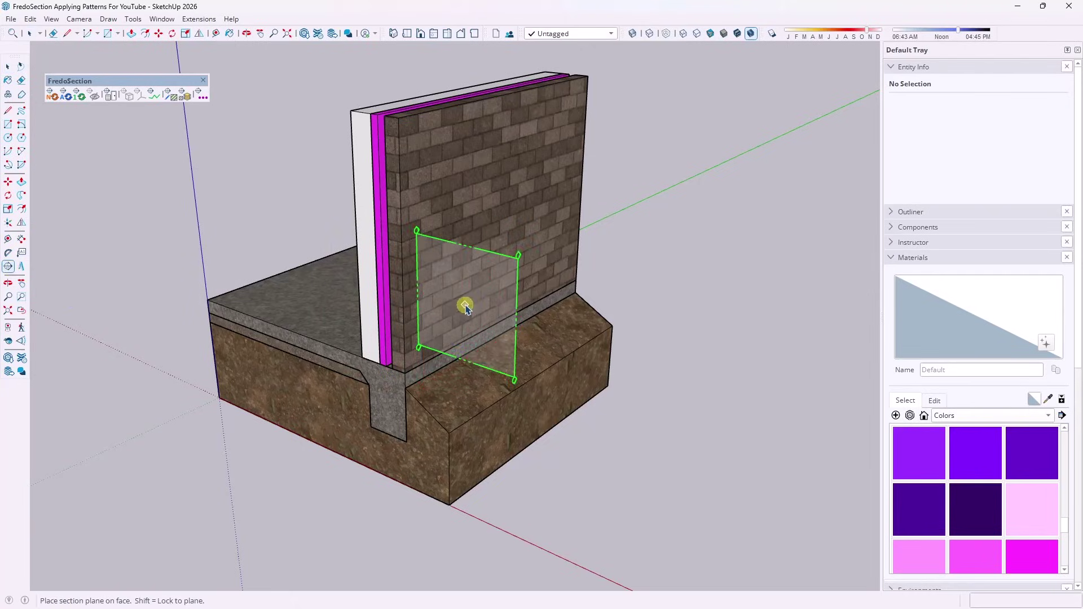
pyautogui.click(460, 308)
pyautogui.click(587, 326)
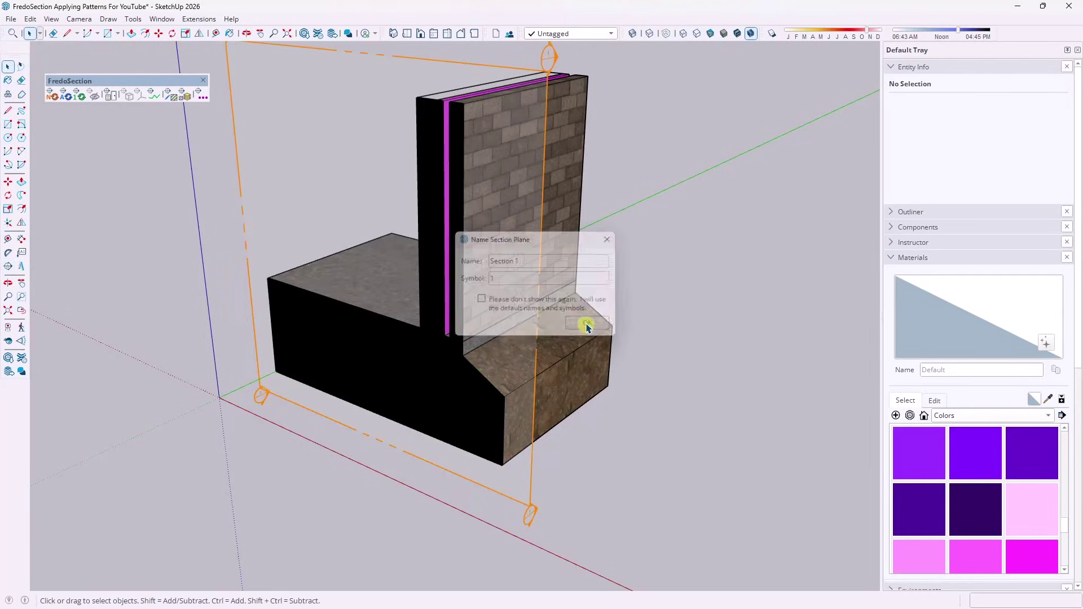
pyautogui.moveTo(586, 322); pyautogui.dragTo(519, 266, button='middle')
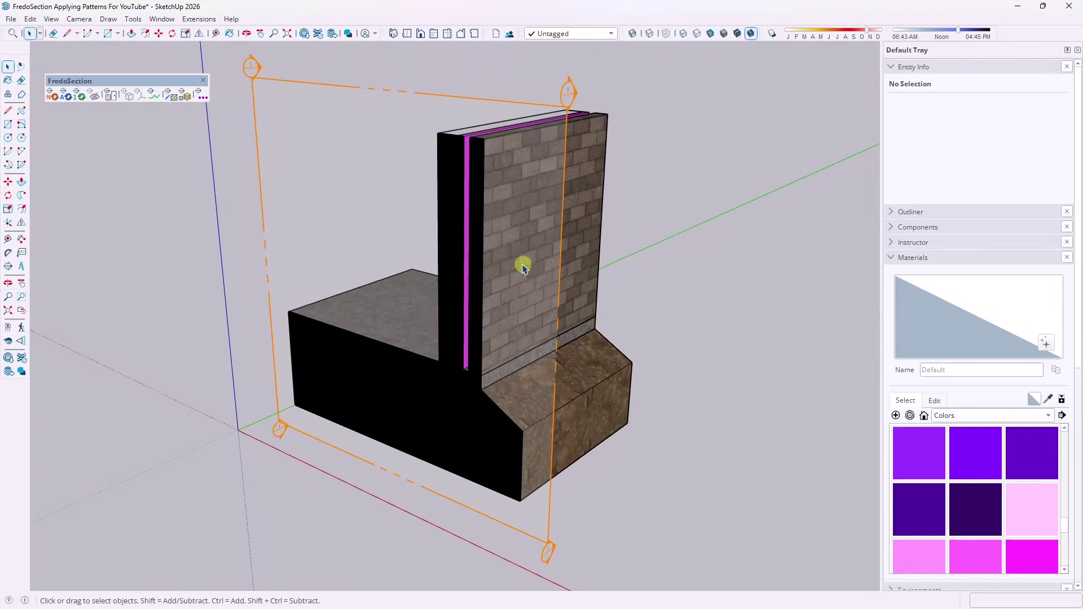
# Add a scene of the sectioned model, choosing to update the selected style with the style changes.
pyautogui.click(81, 98)
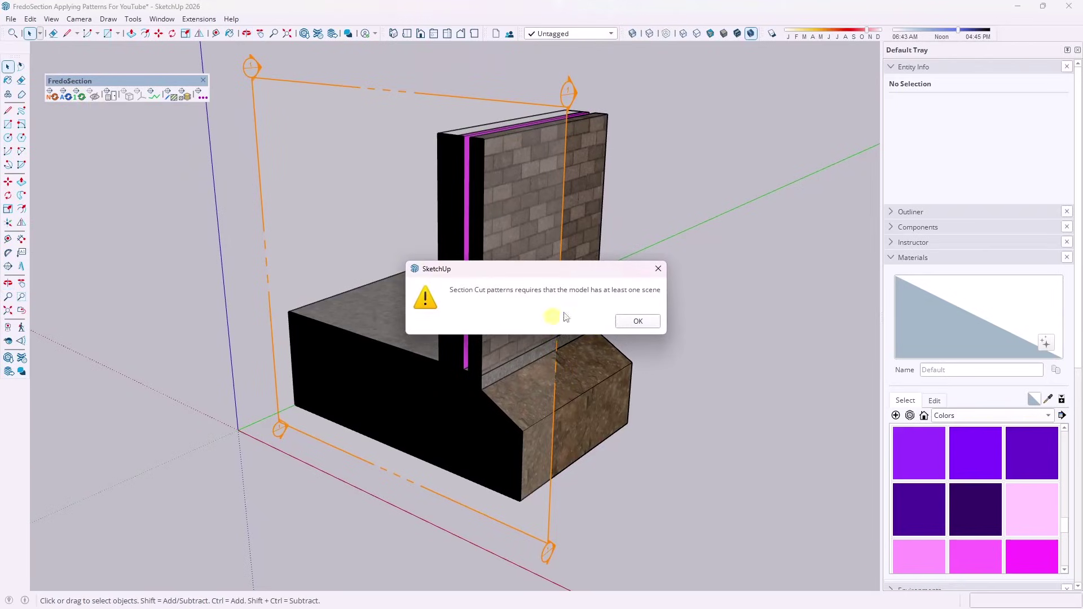
pyautogui.click(632, 320)
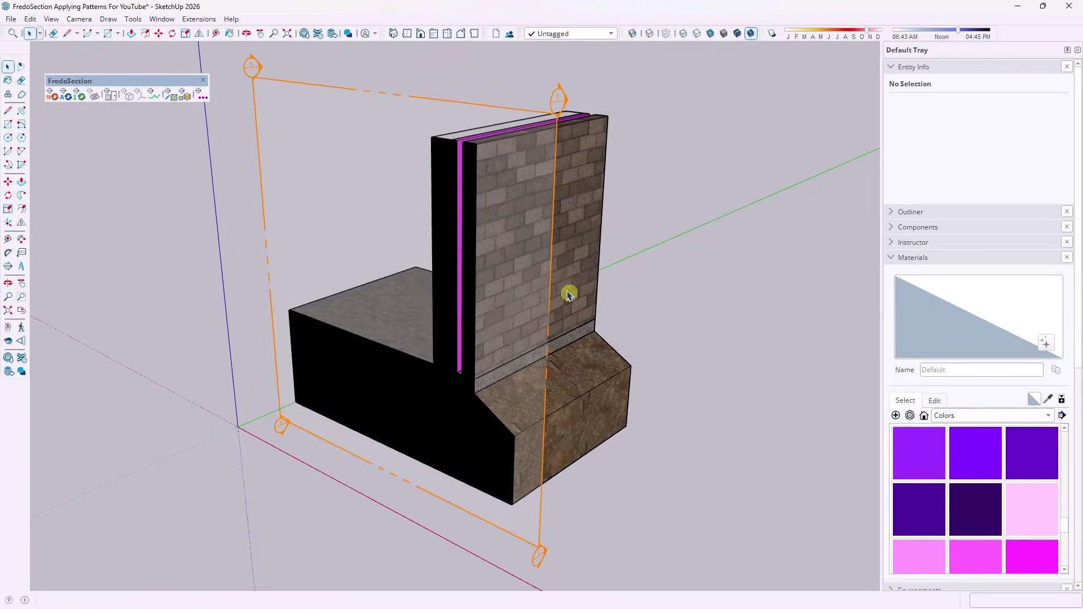
pyautogui.click(51, 18)
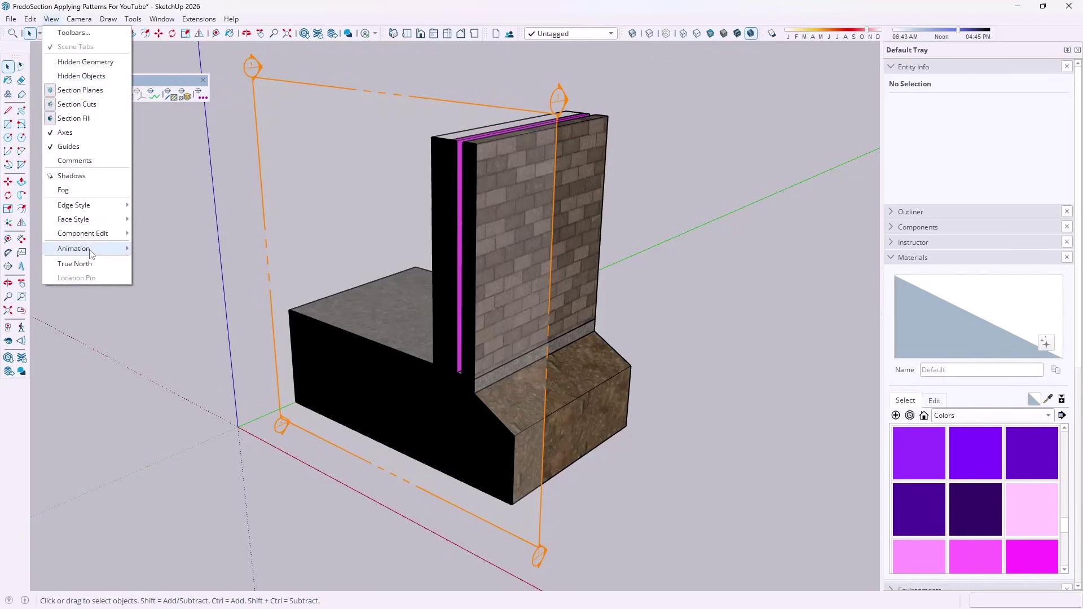
pyautogui.moveTo(101, 248)
pyautogui.click(172, 248)
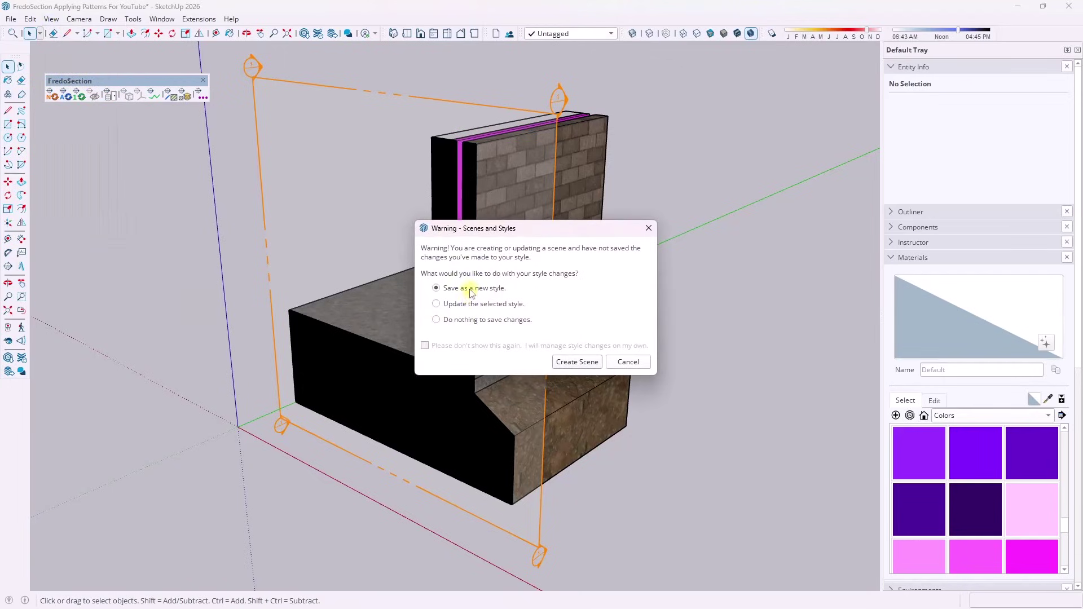
pyautogui.click(467, 307)
pyautogui.click(576, 360)
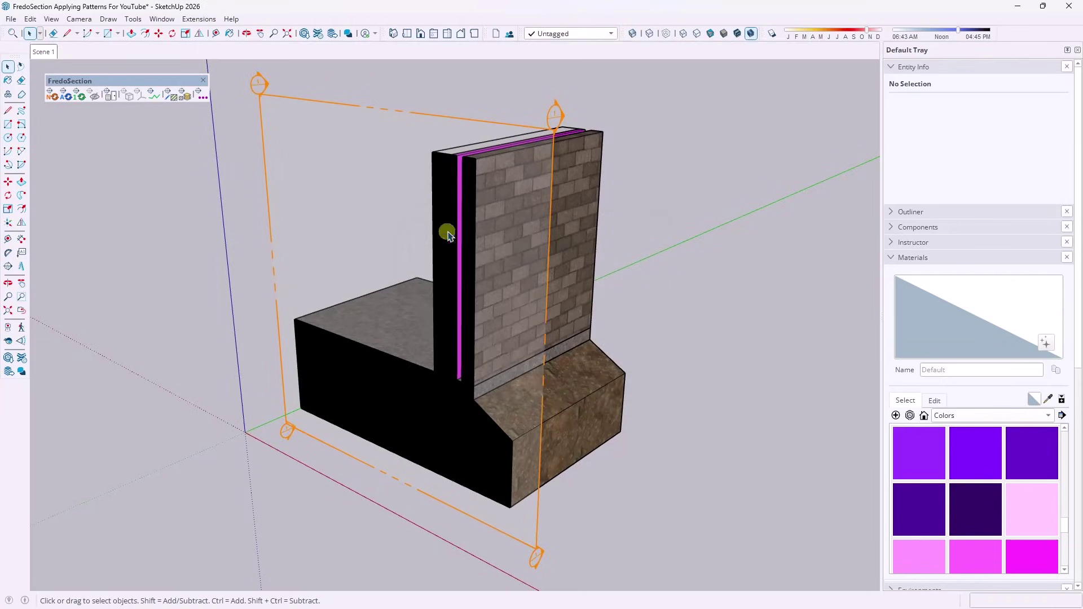
# Compute the FredoSection section cuts for the current scene.
pyautogui.moveTo(459, 225); pyautogui.dragTo(462, 225, button='middle')
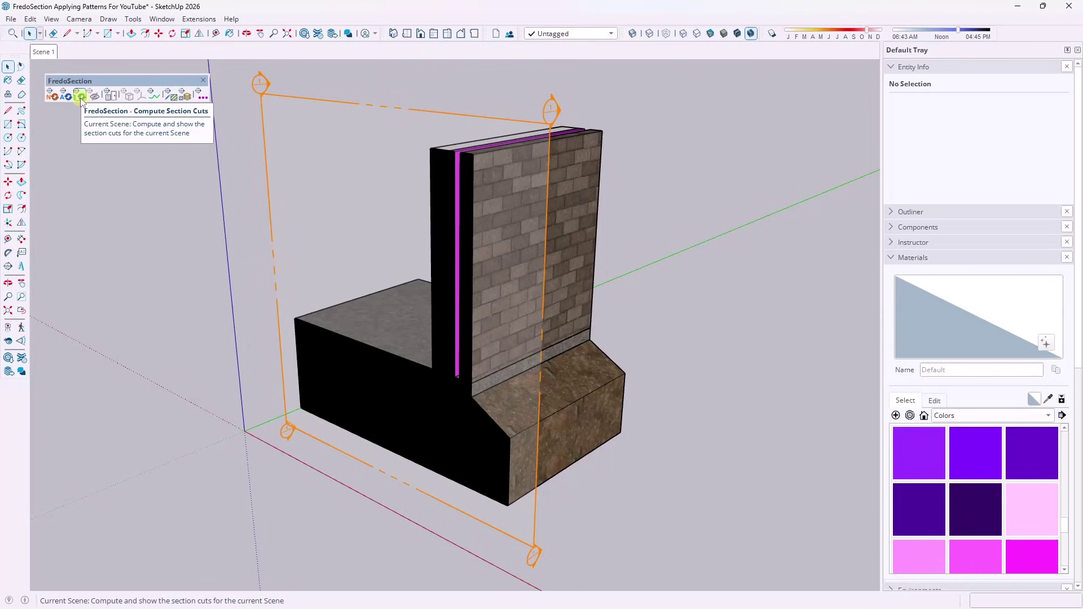
pyautogui.click(80, 99)
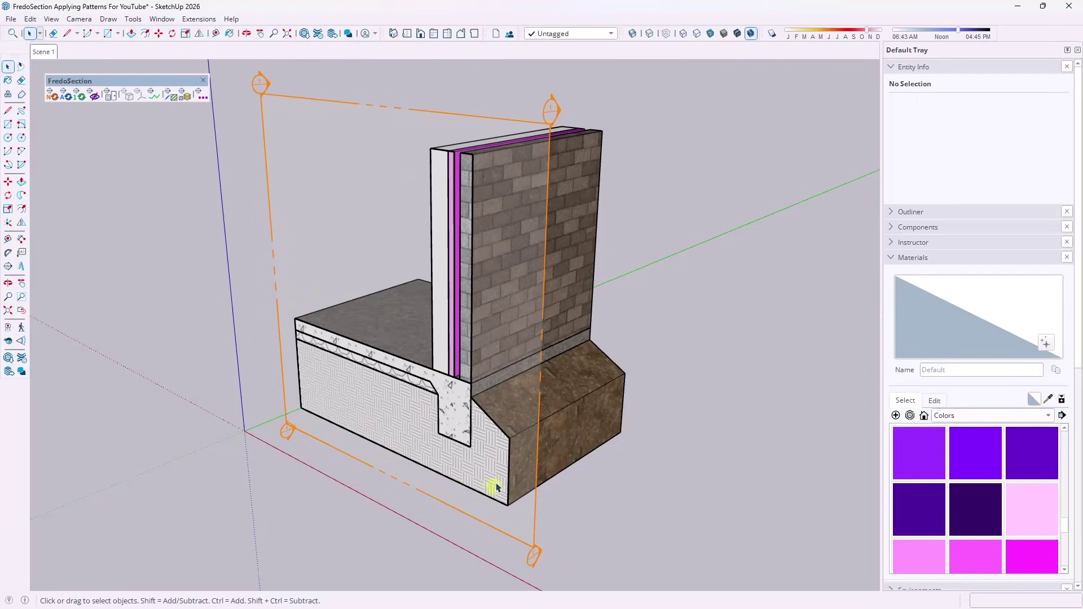
# Examine the fill patterns on the earth, gravel, concrete and wall section cuts at close and far range.
pyautogui.moveTo(496, 487); pyautogui.dragTo(463, 369, button='middle')
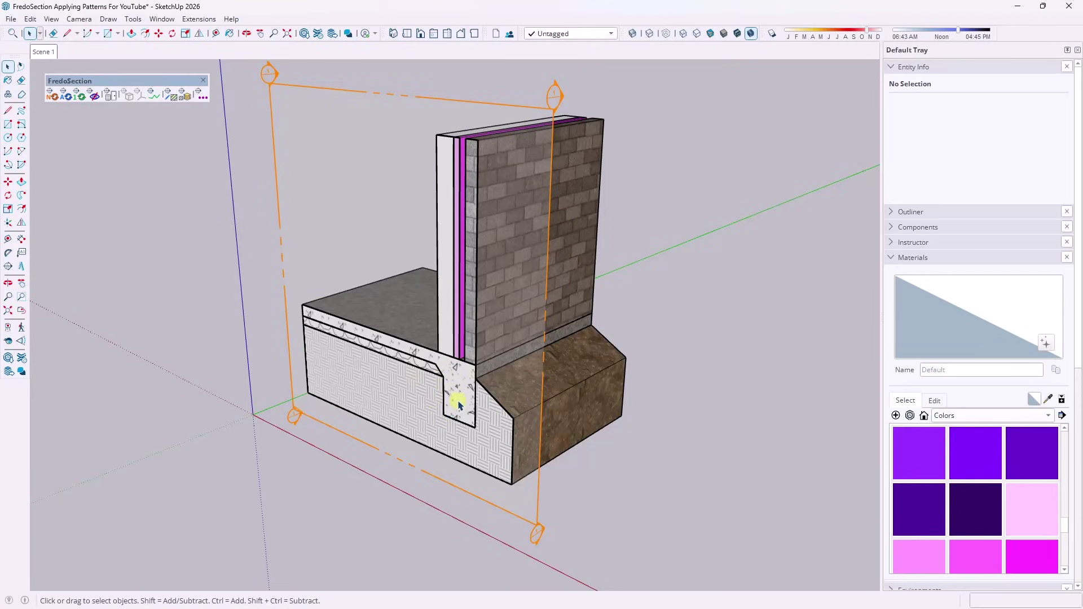
pyautogui.scroll(3, 466, 381)
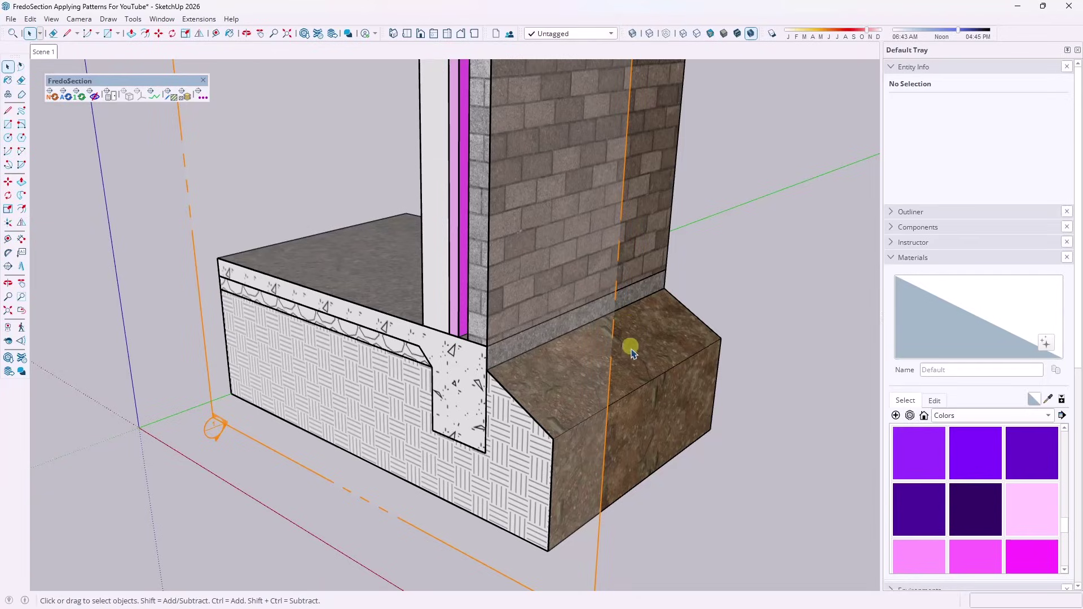
pyautogui.scroll(-3, 583, 304)
pyautogui.scroll(2, 667, 230)
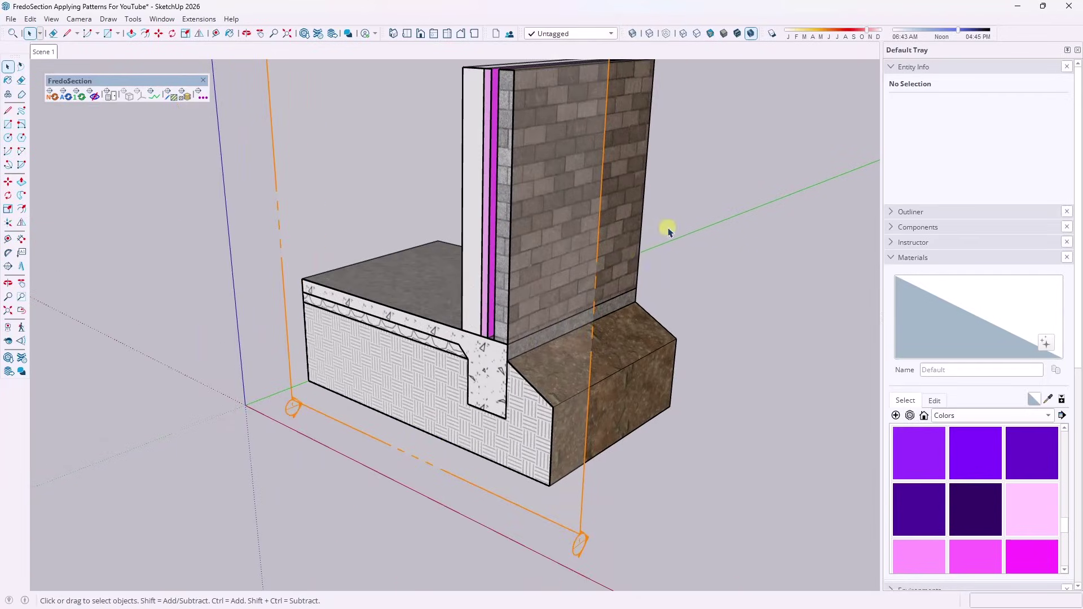
pyautogui.scroll(-2, 367, 435)
pyautogui.scroll(2, 556, 290)
pyautogui.scroll(-4, 553, 294)
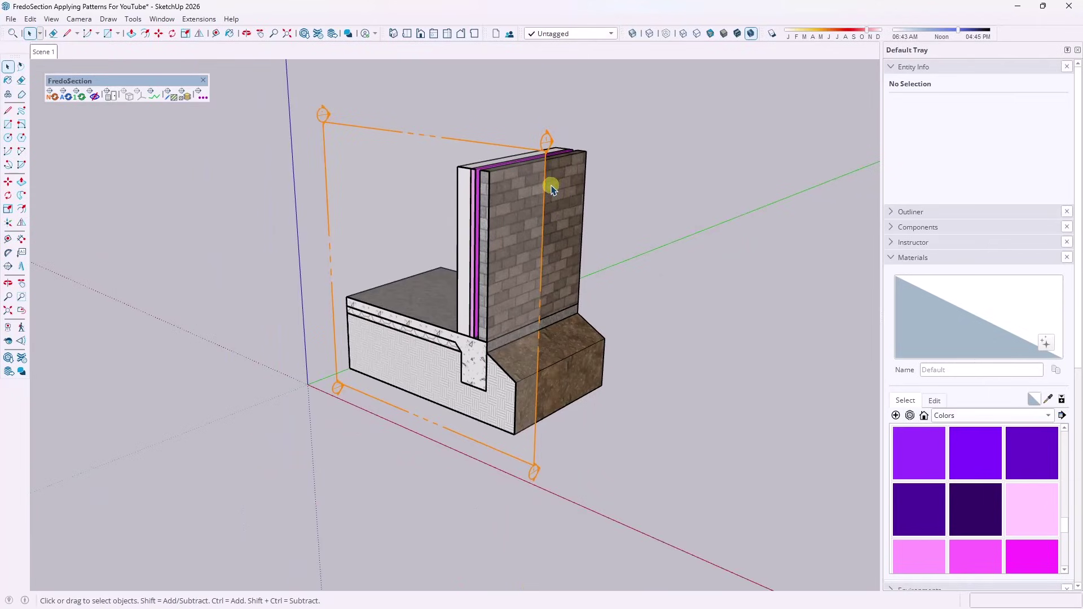
pyautogui.moveTo(508, 314); pyautogui.dragTo(501, 250, button='middle')
pyautogui.scroll(4, 480, 299)
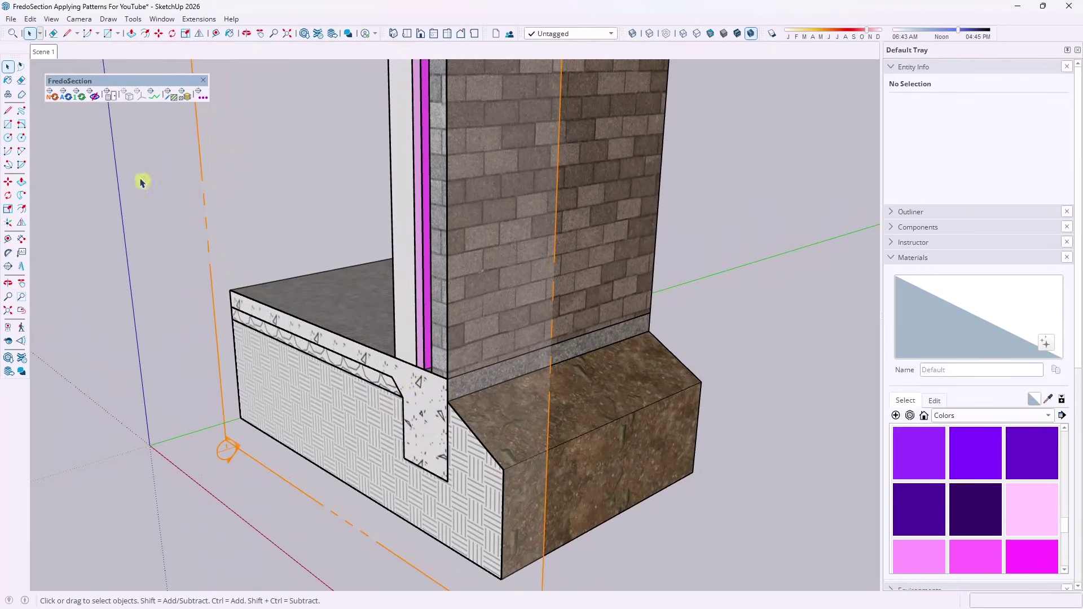
# Start configuring section cut patterns and preview the Terrain Earth Compacted pattern over the concrete foundation and wall cuts.
pyautogui.click(170, 95)
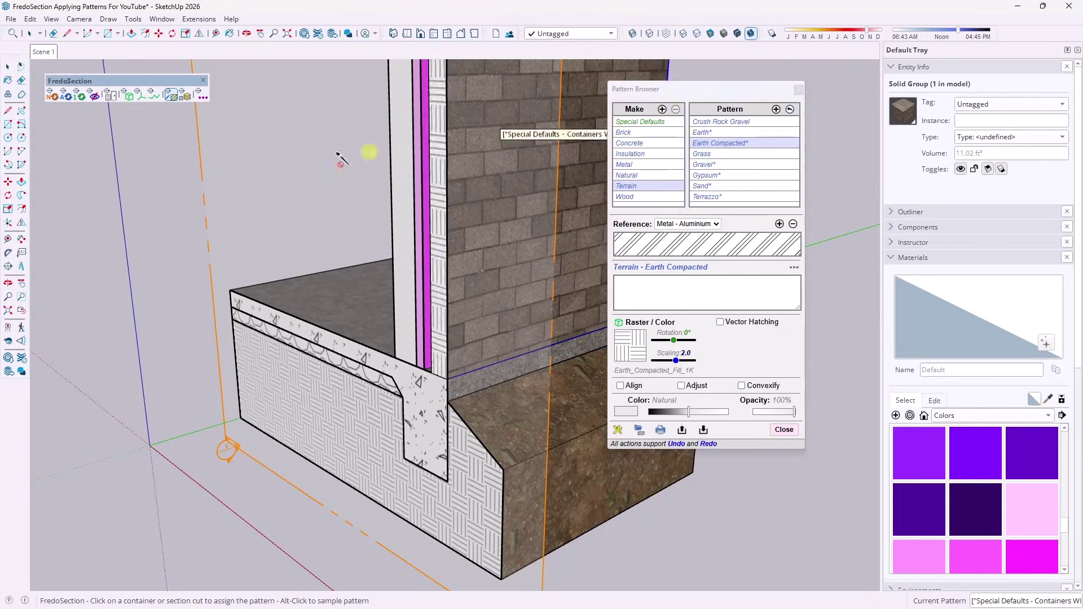
pyautogui.click(172, 94)
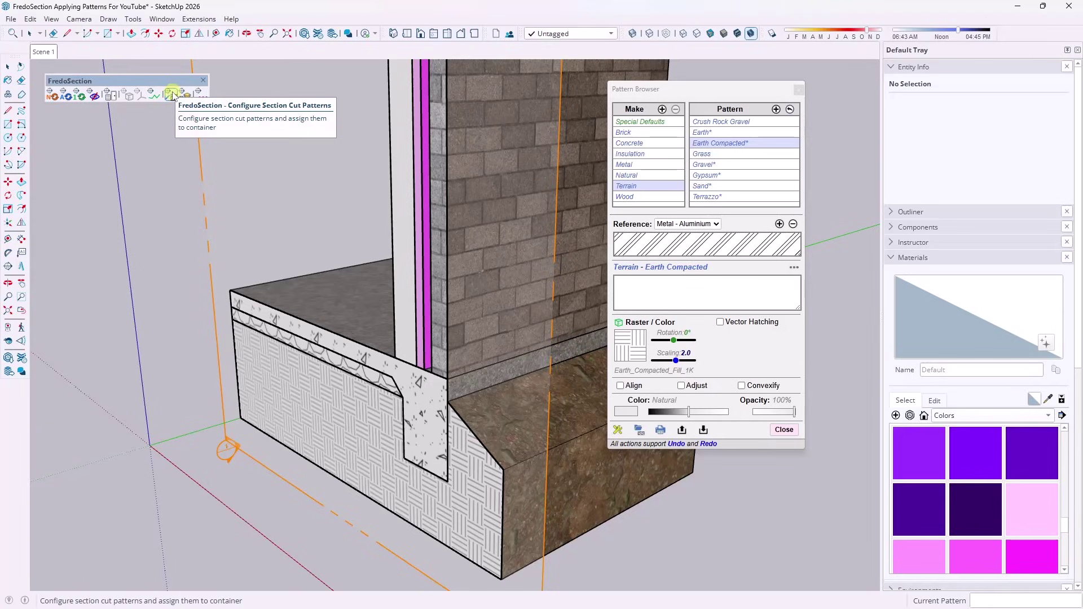
pyautogui.click(172, 93)
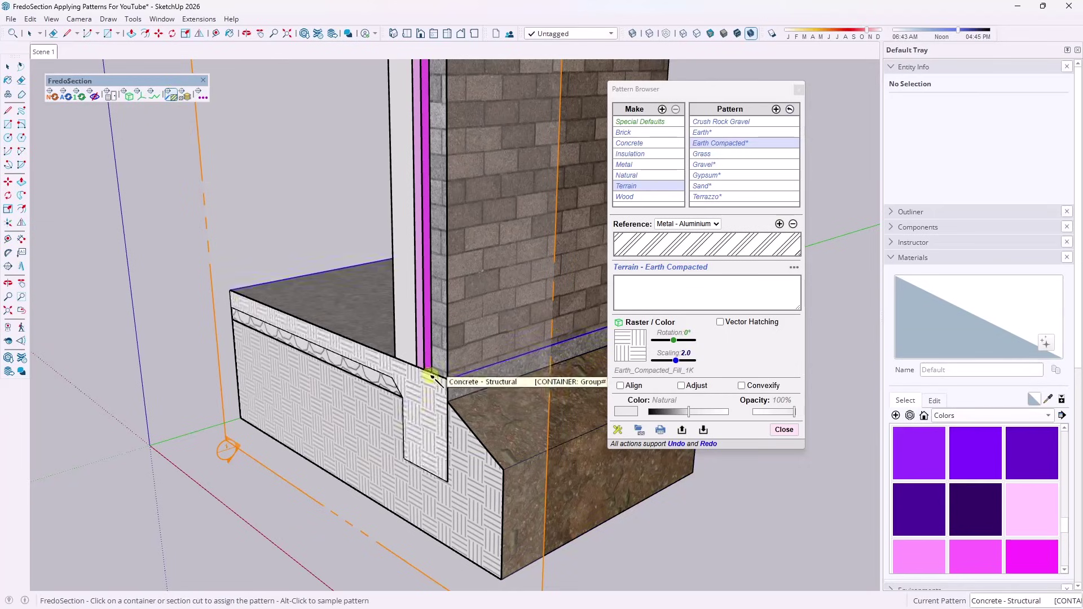
pyautogui.click(432, 376)
pyautogui.keyDown('alt'); pyautogui.click(415, 272); pyautogui.keyUp('alt')
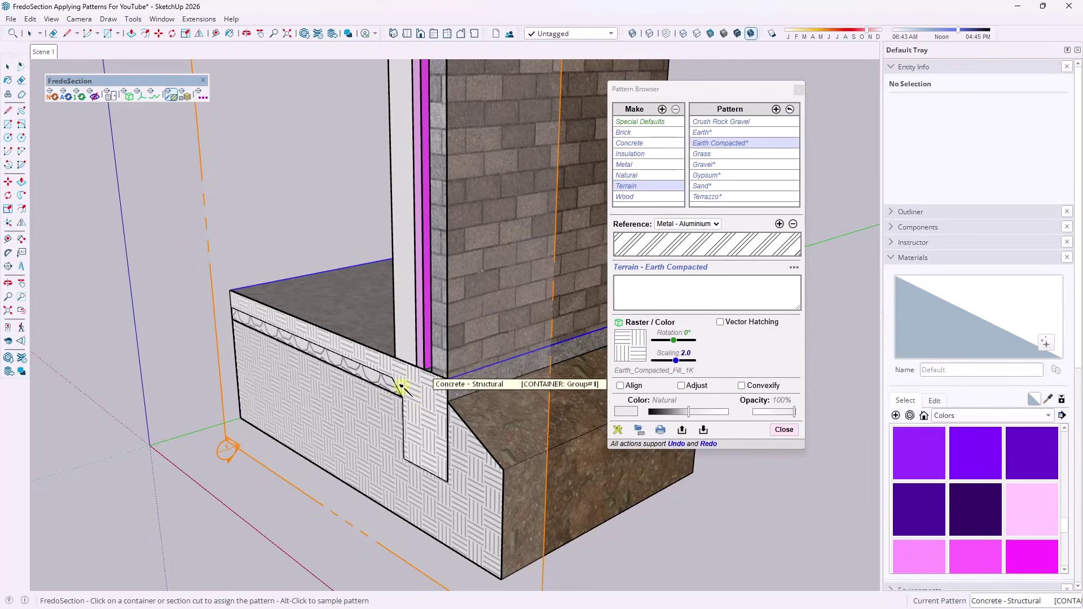
pyautogui.click(406, 499)
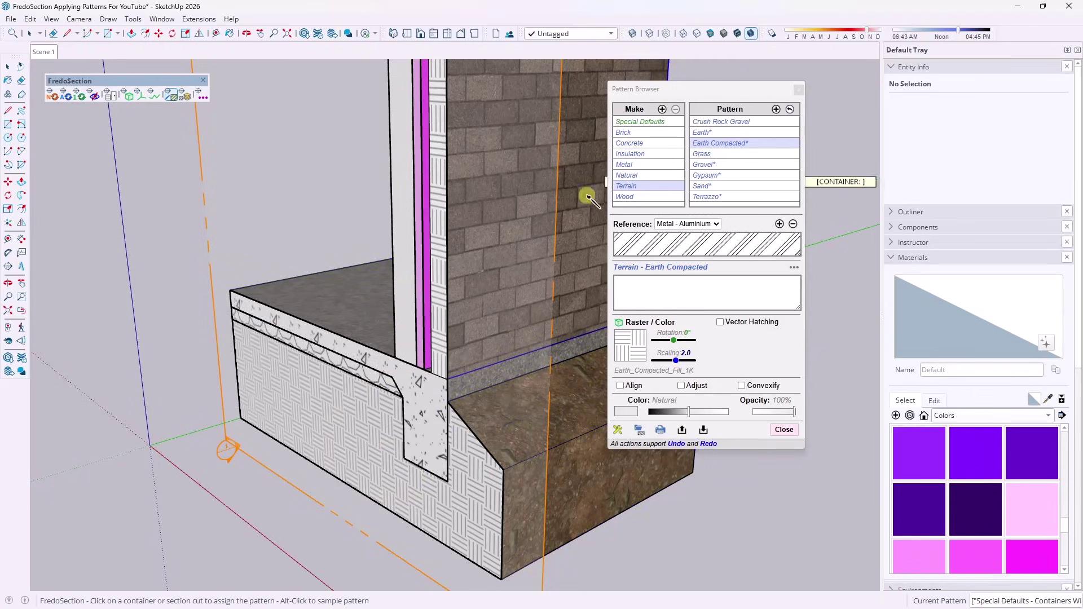
# Browse the Brick patterns and assign Brick Running to the section cut of the outer brick layer.
pyautogui.click(635, 137)
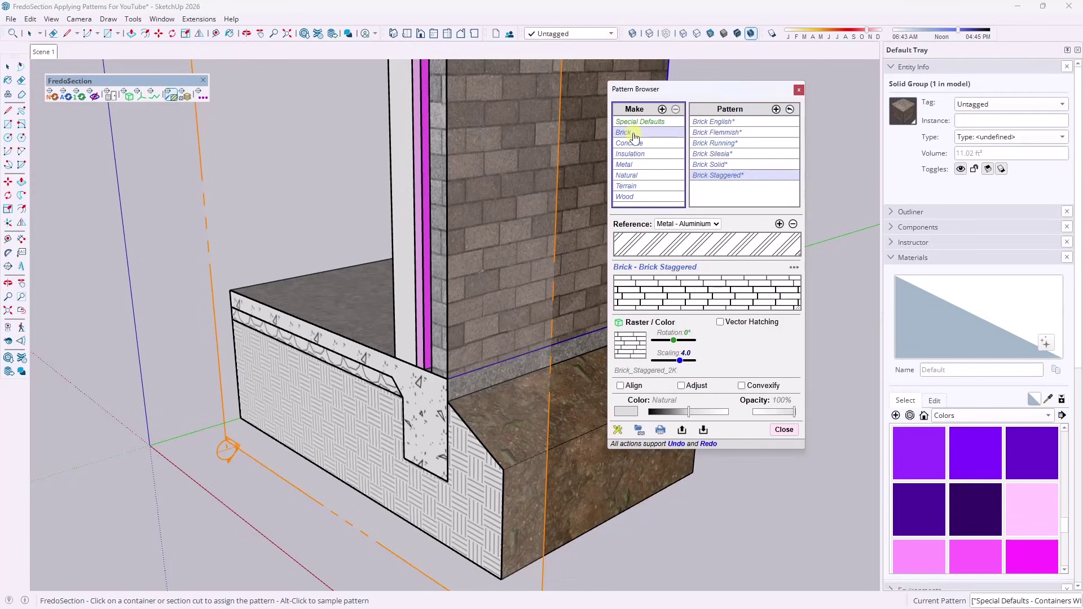
pyautogui.click(711, 124)
pyautogui.click(717, 135)
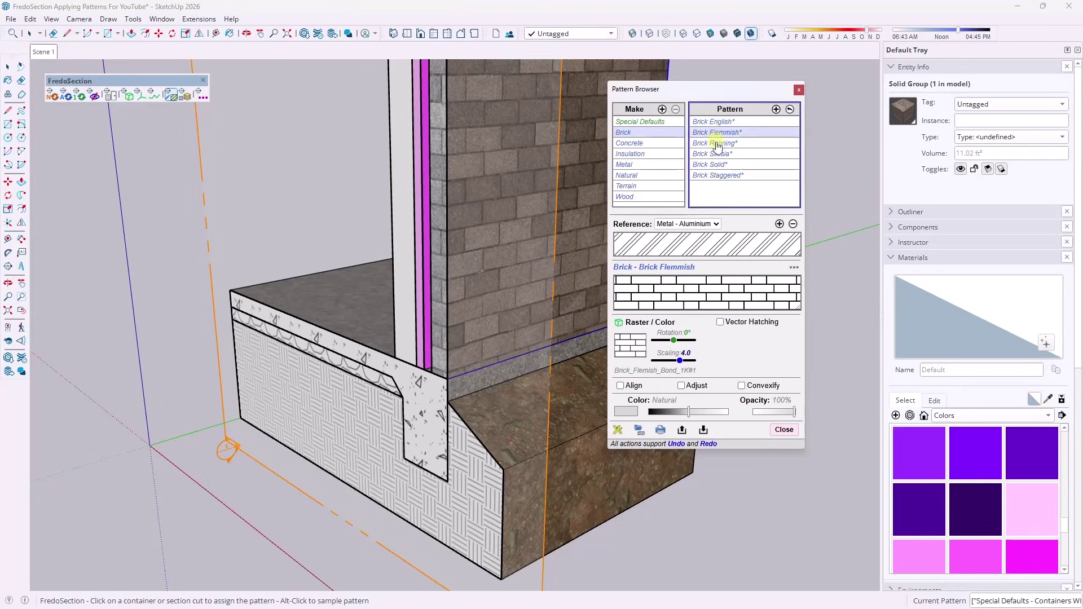
pyautogui.click(716, 143)
pyautogui.click(718, 165)
pyautogui.click(719, 156)
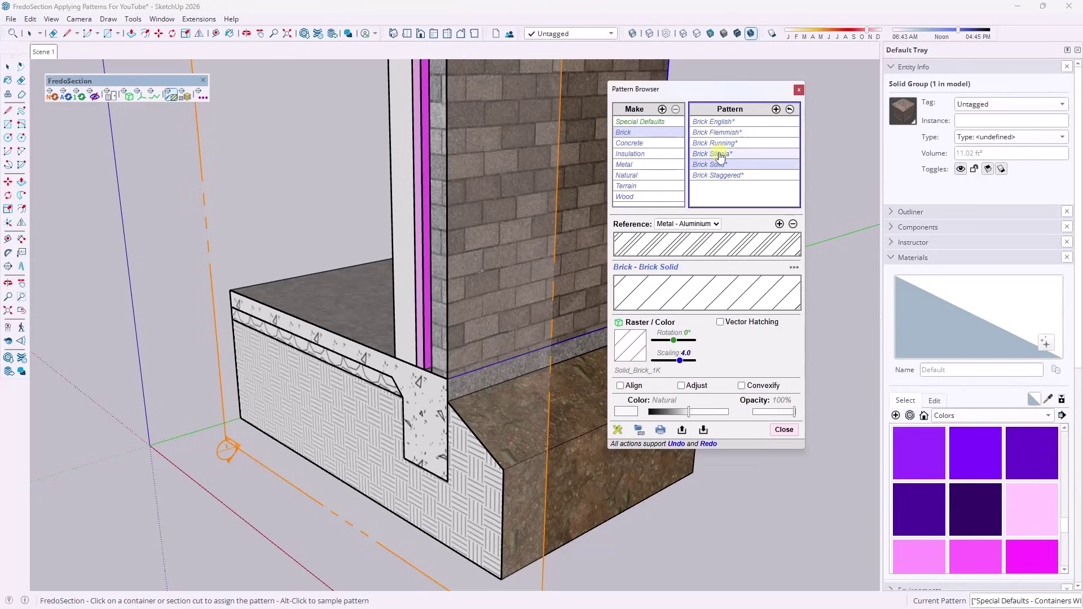
pyautogui.click(718, 144)
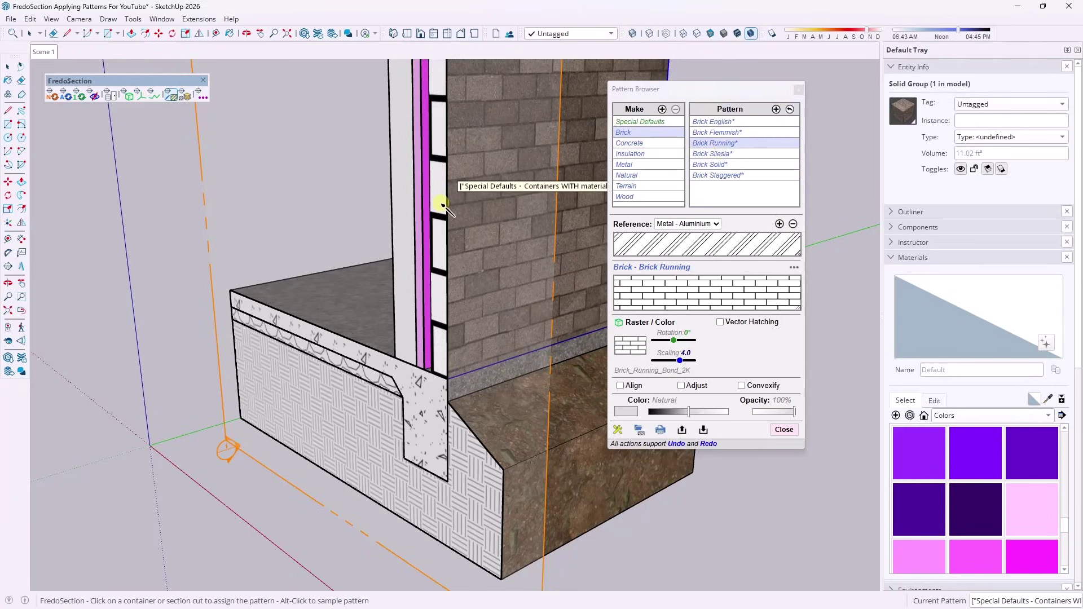
pyautogui.scroll(-3, 442, 206)
pyautogui.click(444, 182)
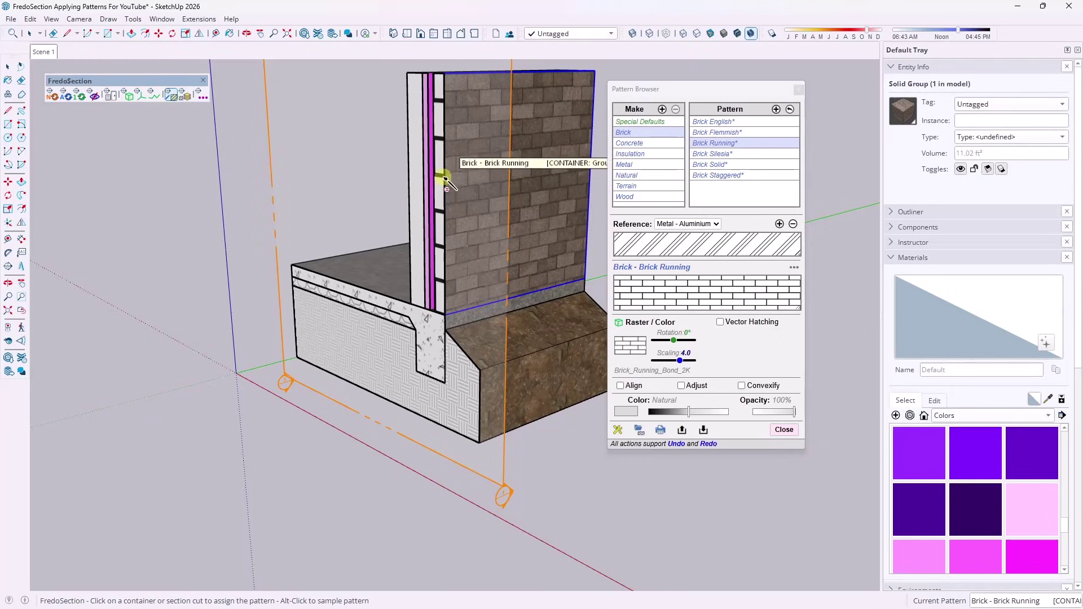
# Try the Brick Running pattern at 90° rotation, and settle on a rotation of 0° and a scaling of 0.55.
pyautogui.scroll(3, 444, 182)
pyautogui.scroll(-3, 445, 180)
pyautogui.scroll(3, 449, 110)
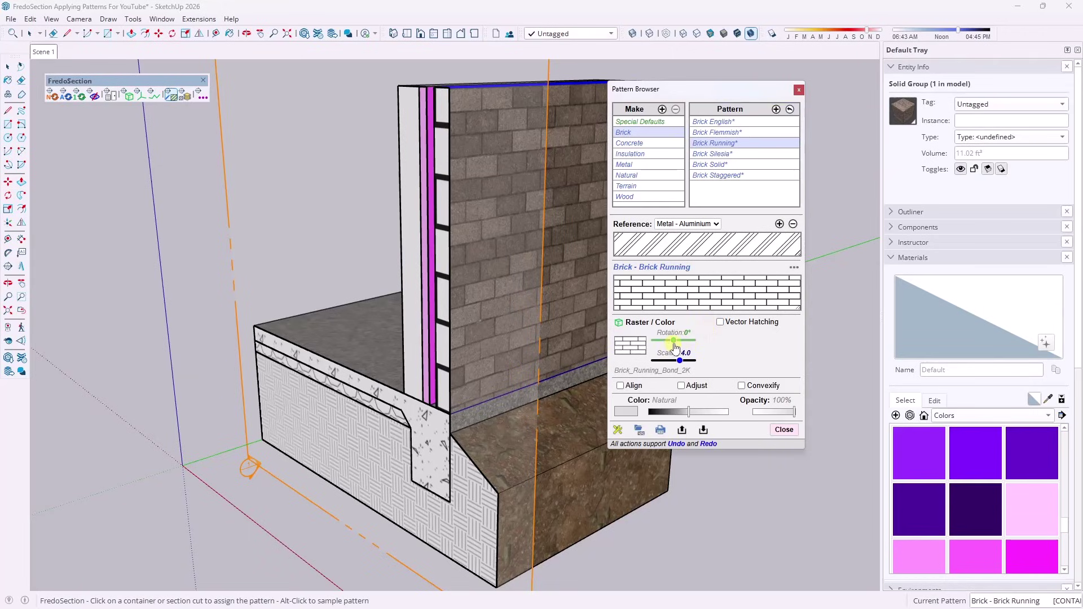
pyautogui.moveTo(674, 345); pyautogui.dragTo(694, 346)
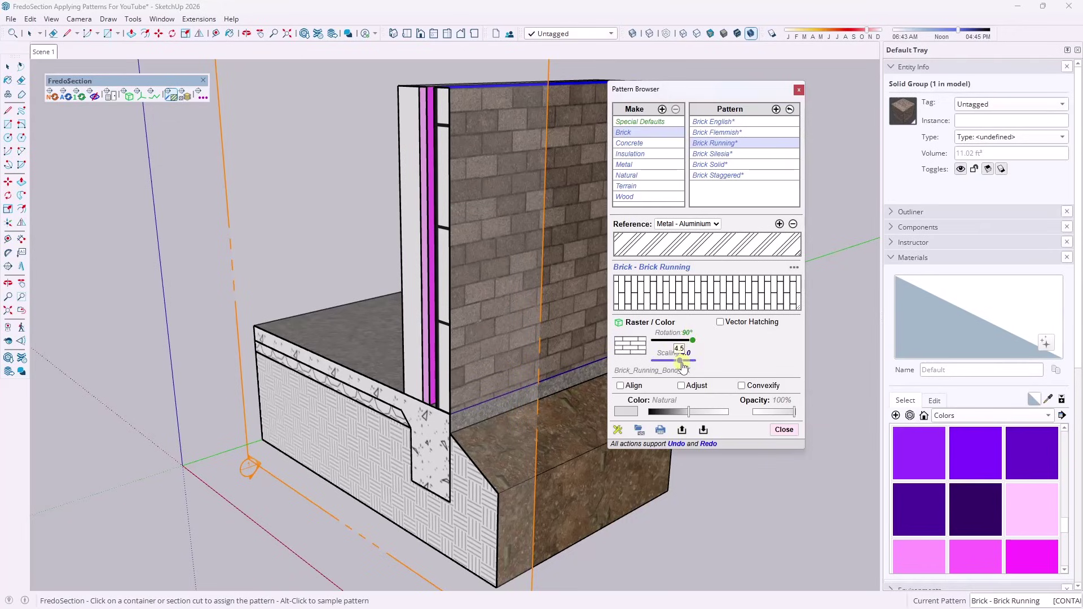
pyautogui.moveTo(680, 365); pyautogui.dragTo(674, 367)
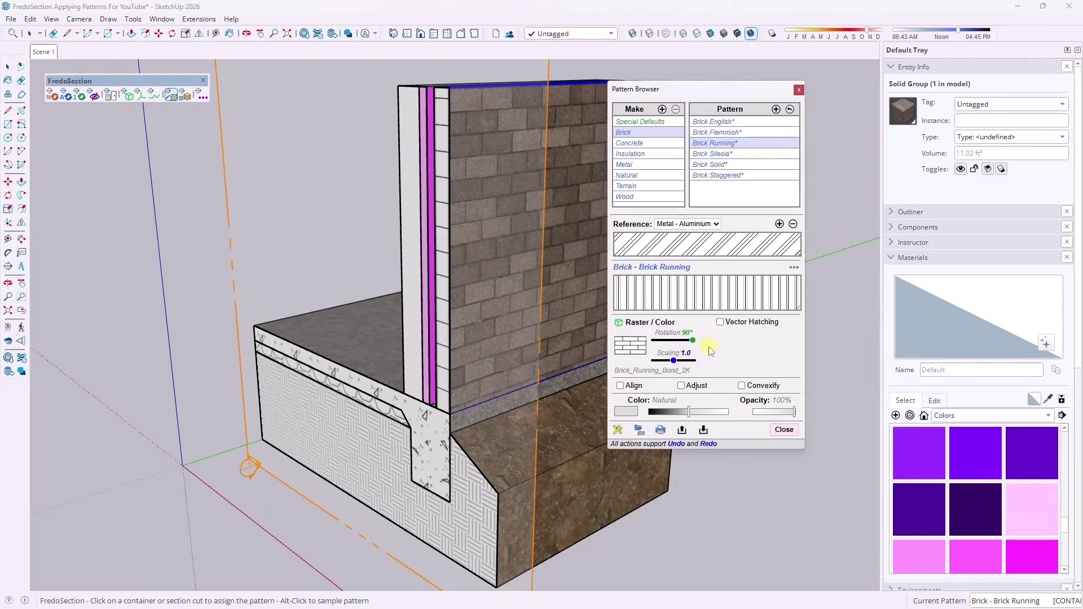
pyautogui.moveTo(692, 346); pyautogui.dragTo(675, 345)
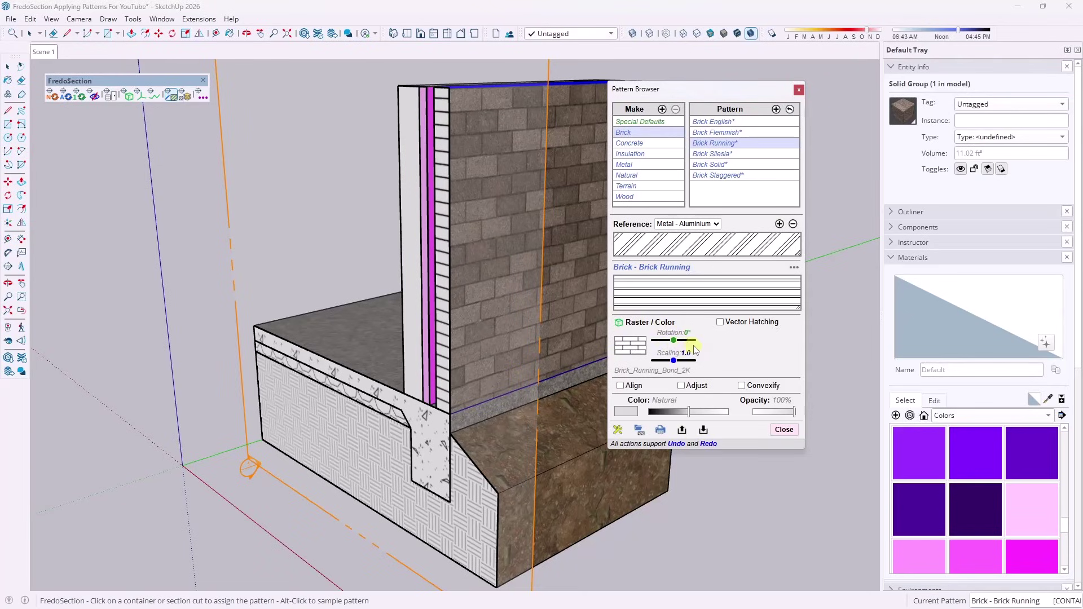
pyautogui.moveTo(673, 360); pyautogui.dragTo(654, 360)
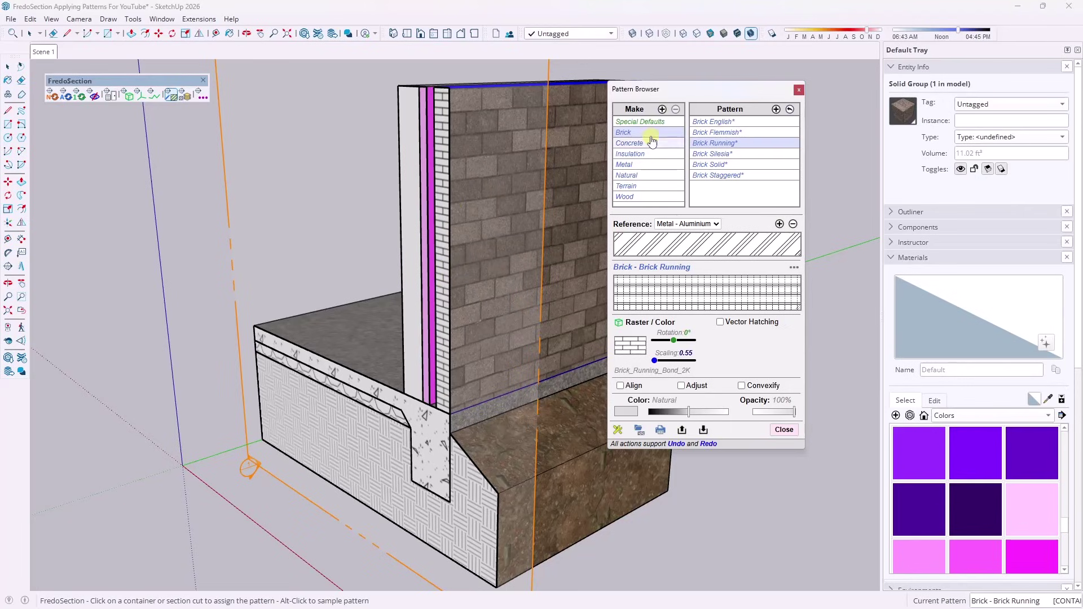
# Assign the Insulation Closed Cell Rigid pattern to the thin layer inside the magenta one and set its scaling to 2.0.
pyautogui.click(643, 157)
pyautogui.scroll(4, 434, 163)
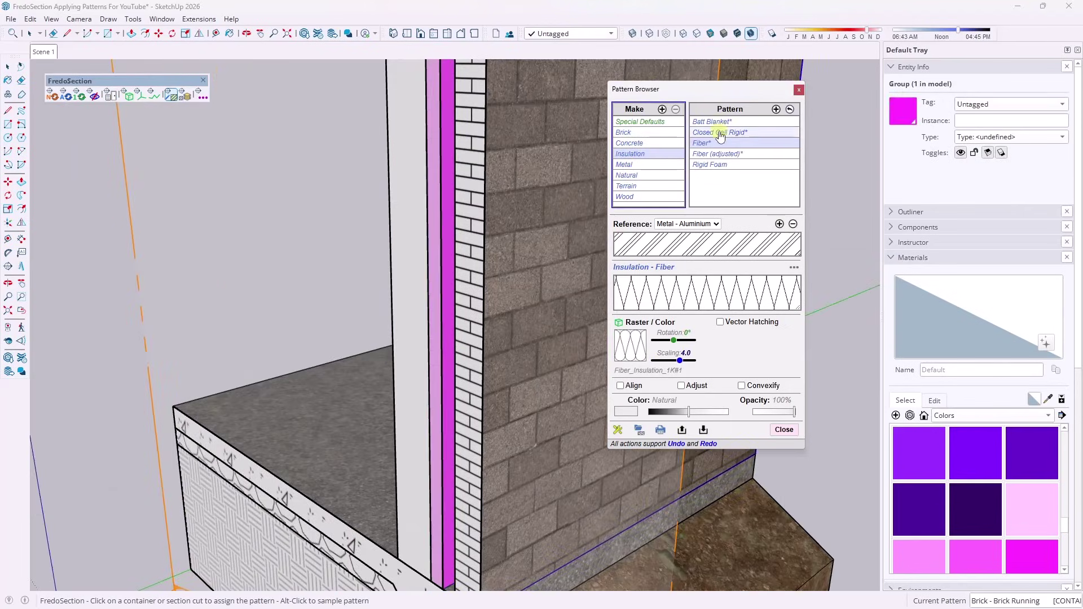
pyautogui.click(720, 133)
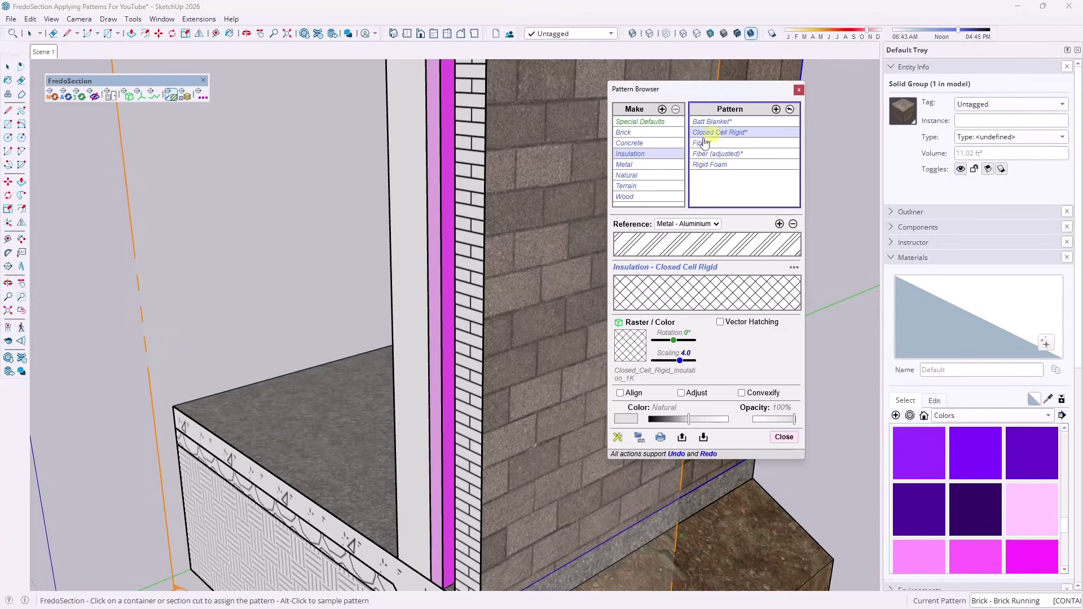
pyautogui.click(470, 195)
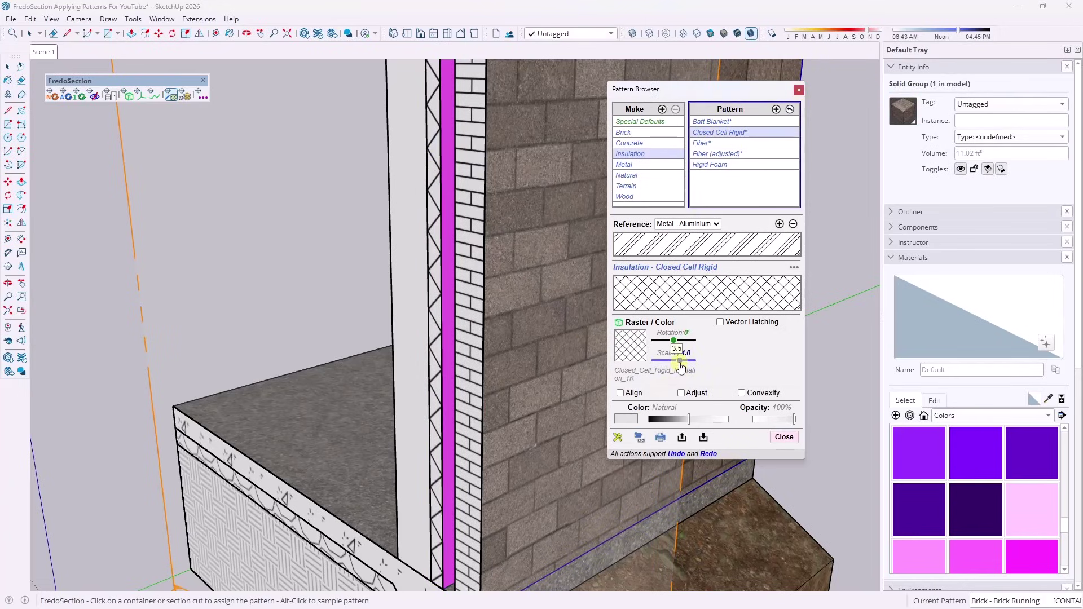
pyautogui.moveTo(681, 366); pyautogui.dragTo(678, 365)
pyautogui.scroll(-5, 550, 383)
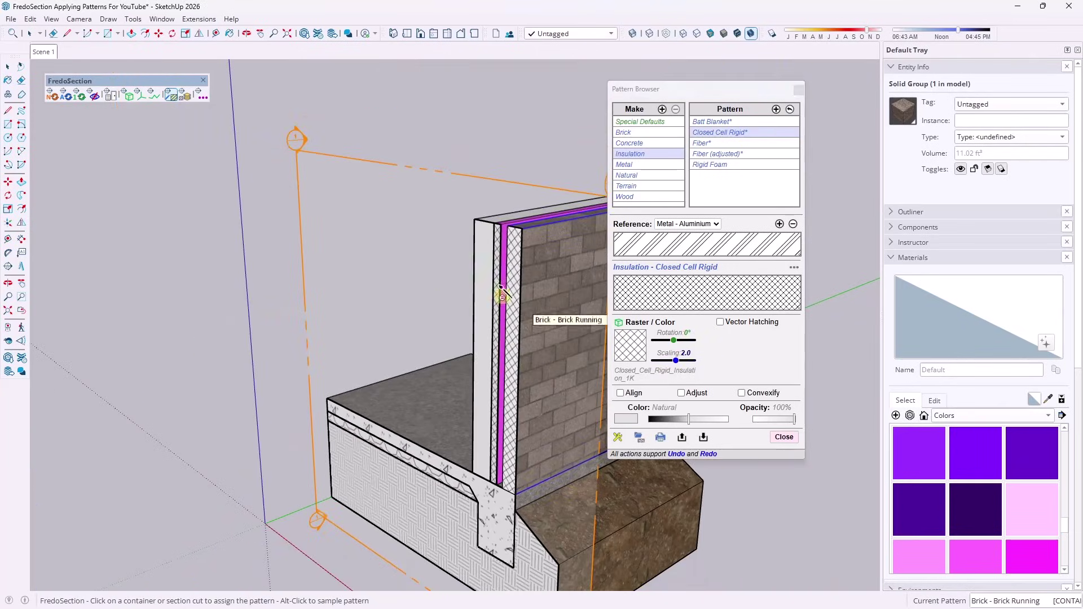
pyautogui.scroll(3, 564, 299)
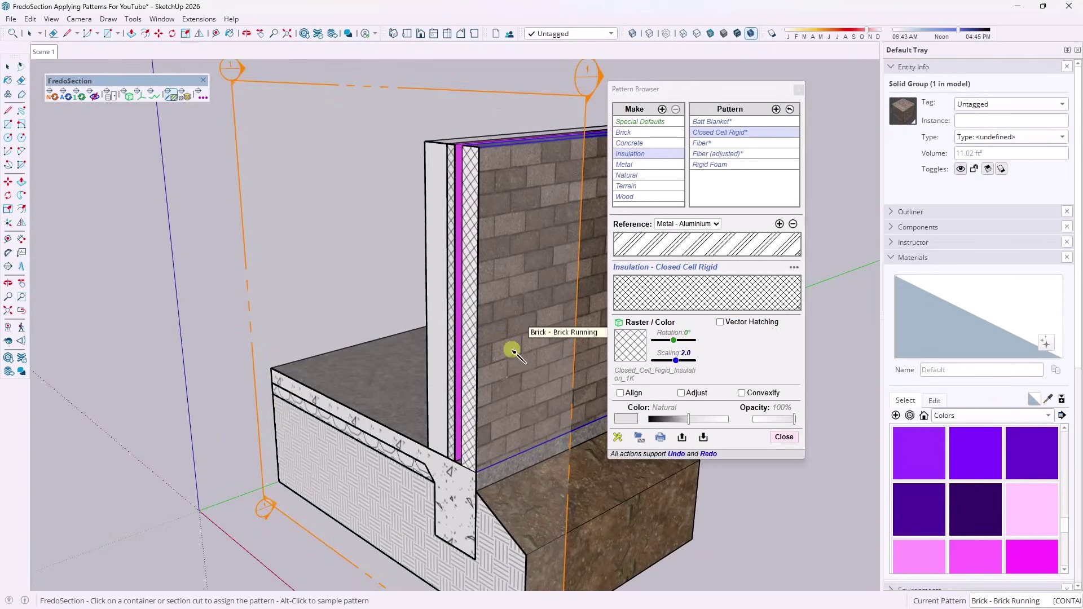
pyautogui.click(513, 353)
# Assign the Insulation Fiber pattern to the innermost wall layer, with a rotation of 90° and a scaling of 1.5.
pyautogui.click(702, 144)
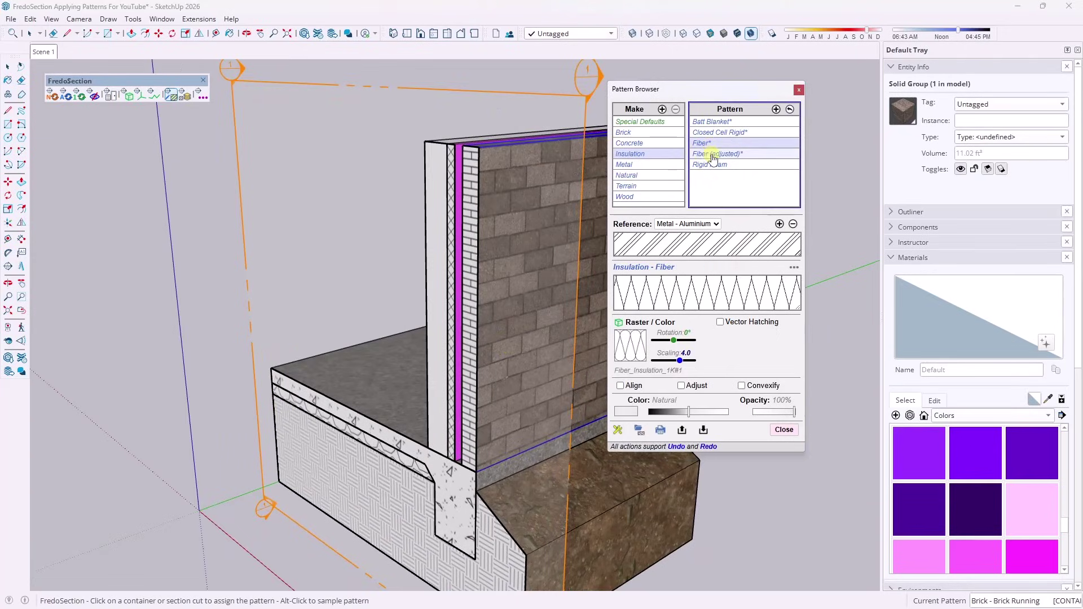
pyautogui.click(443, 227)
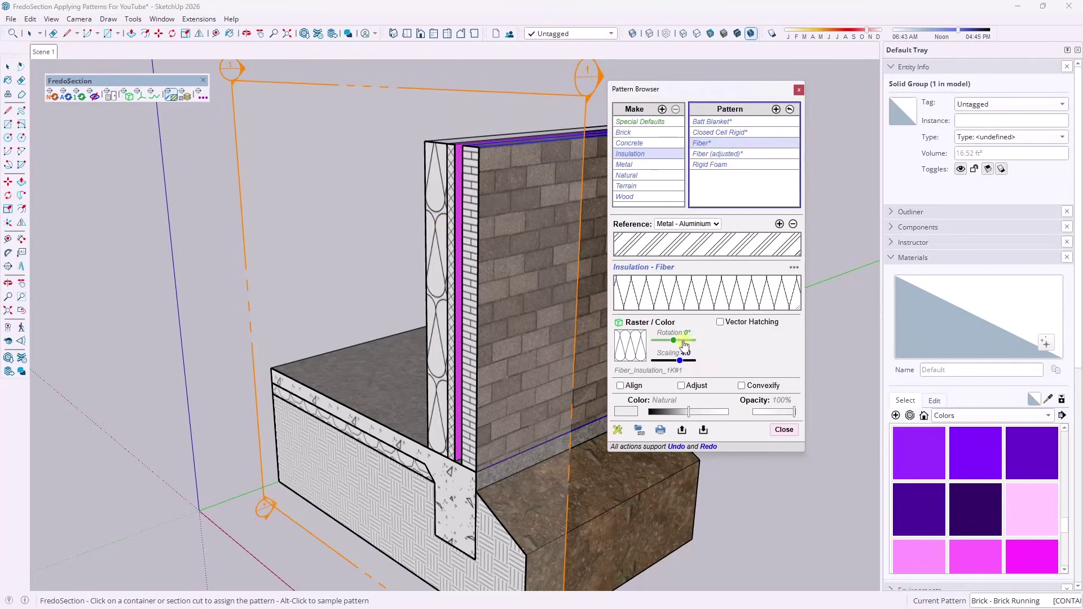
pyautogui.moveTo(673, 340)
pyautogui.mouseDown()
pyautogui.moveTo(693, 340)
pyautogui.moveTo(676, 365)
pyautogui.mouseUp()
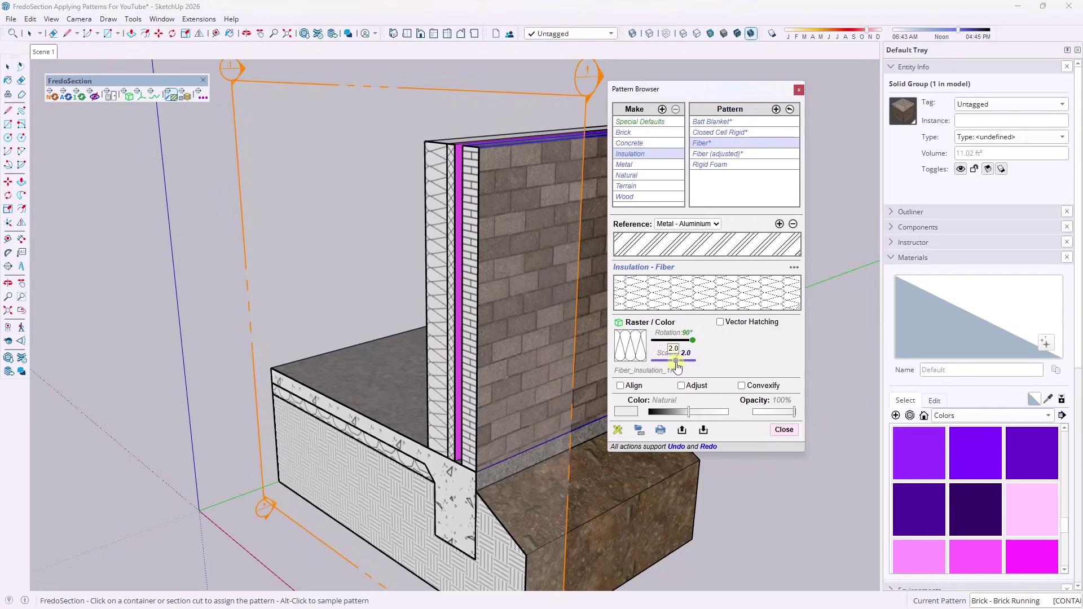
pyautogui.moveTo(677, 367); pyautogui.dragTo(675, 368)
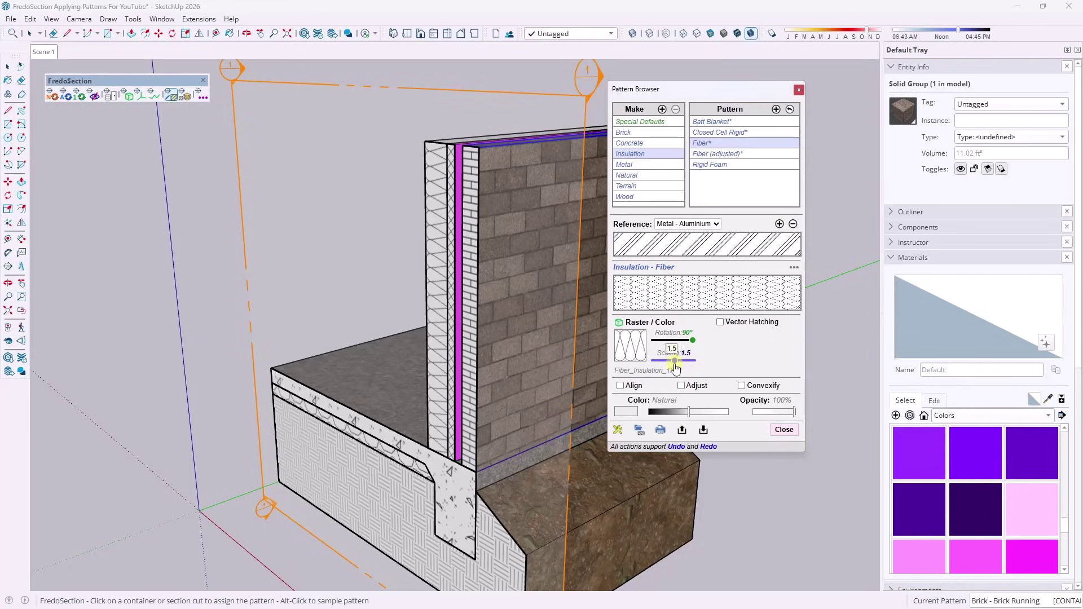
pyautogui.click(362, 176)
pyautogui.moveTo(363, 176); pyautogui.dragTo(487, 270, button='middle')
pyautogui.click(484, 227)
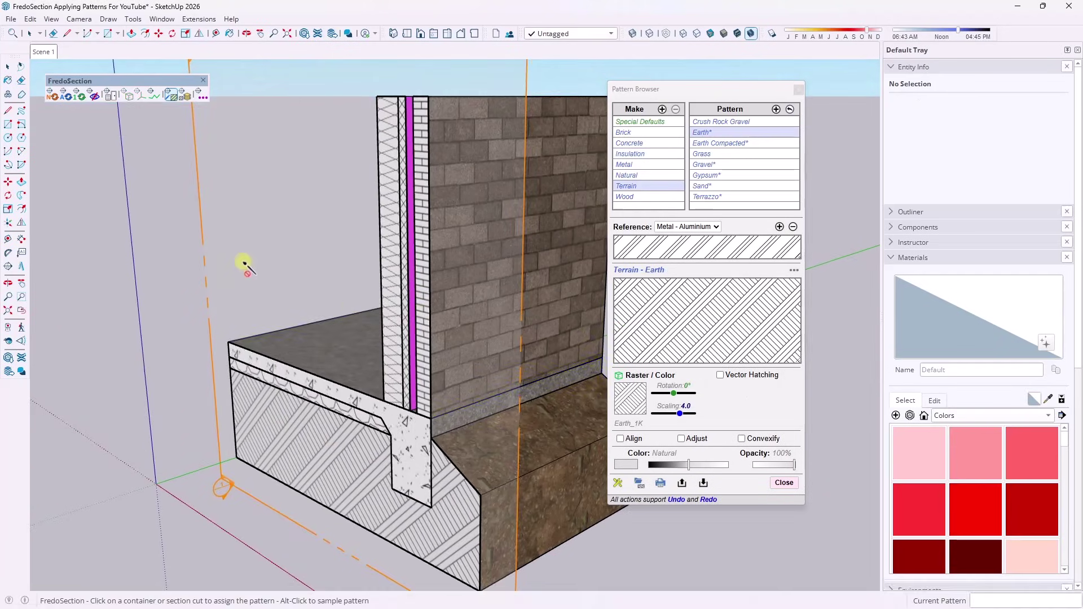
# Darken the Terrain Earth pattern's color by 20% and lower its opacity to 50%.
pyautogui.moveTo(243, 263); pyautogui.dragTo(294, 499, button='middle')
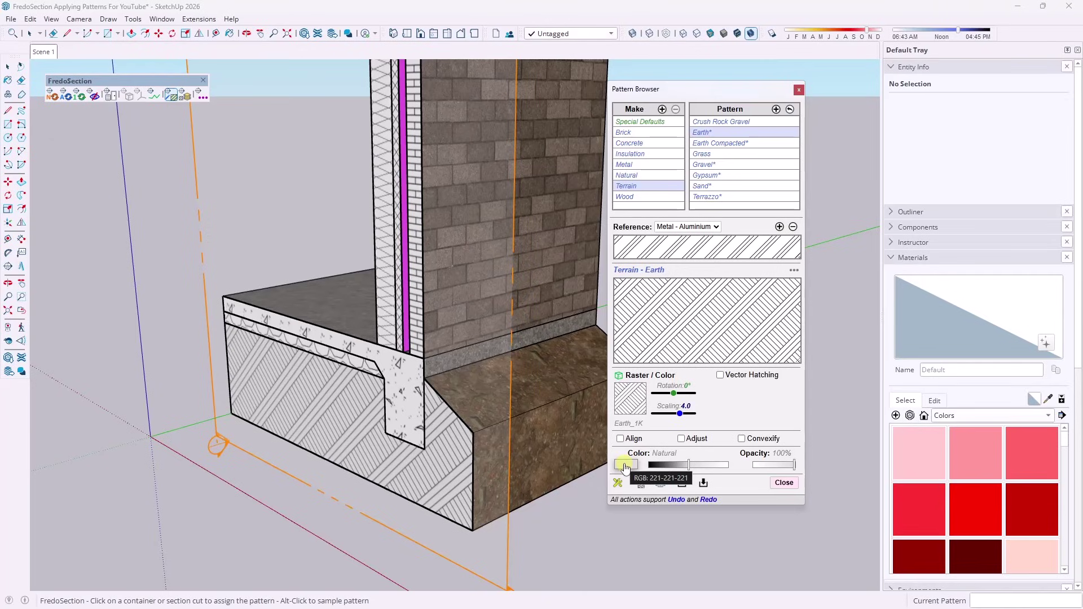
pyautogui.moveTo(688, 470)
pyautogui.mouseDown()
pyautogui.moveTo(672, 471)
pyautogui.moveTo(682, 471)
pyautogui.mouseUp()
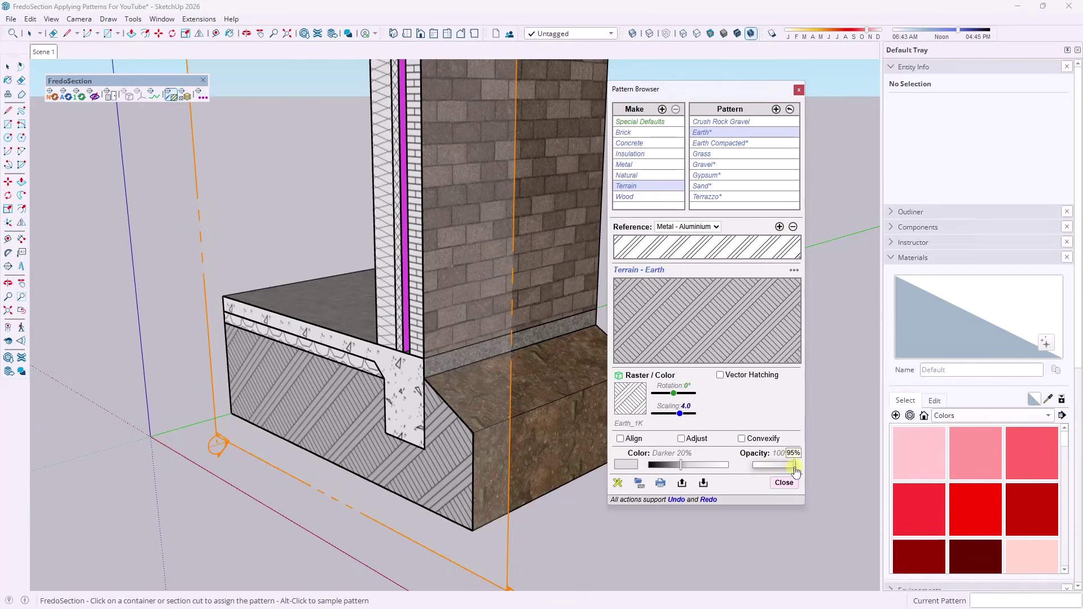
pyautogui.moveTo(795, 471); pyautogui.dragTo(776, 471)
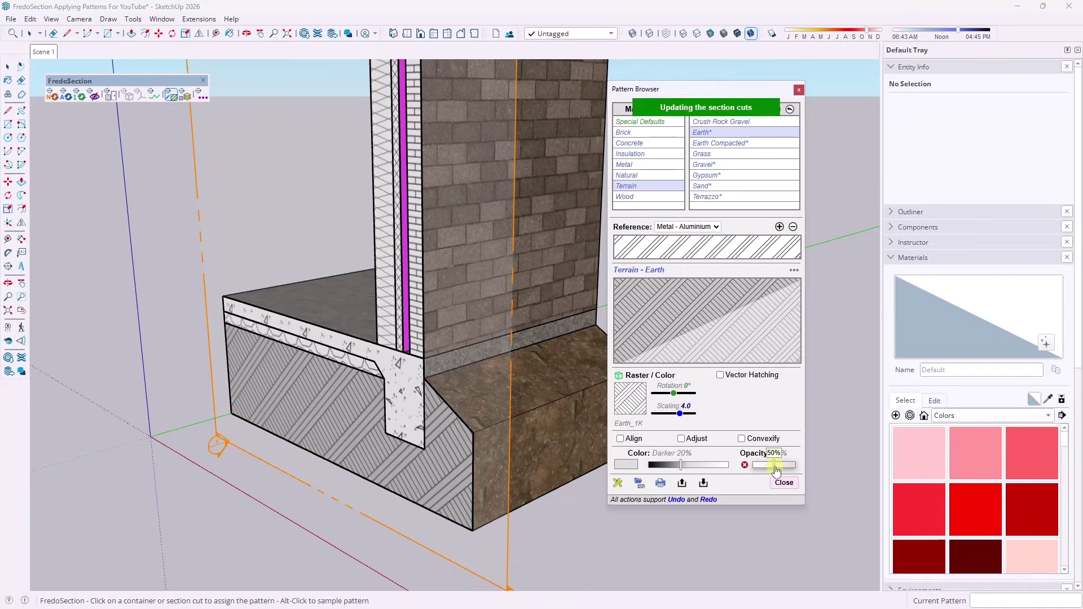
pyautogui.moveTo(466, 467); pyautogui.dragTo(556, 433, button='middle')
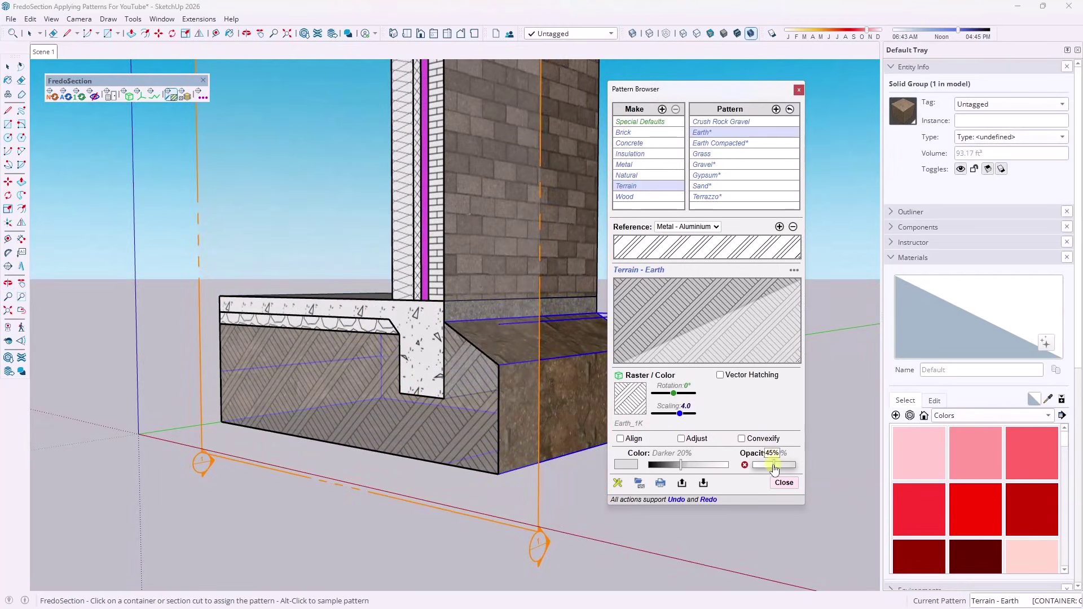
# Restore the Terrain Earth pattern to 100% opacity and its natural color.
pyautogui.moveTo(778, 462); pyautogui.dragTo(795, 465)
pyautogui.click(400, 395)
pyautogui.moveTo(400, 394); pyautogui.dragTo(564, 446, button='middle')
pyautogui.moveTo(683, 470); pyautogui.dragTo(689, 471)
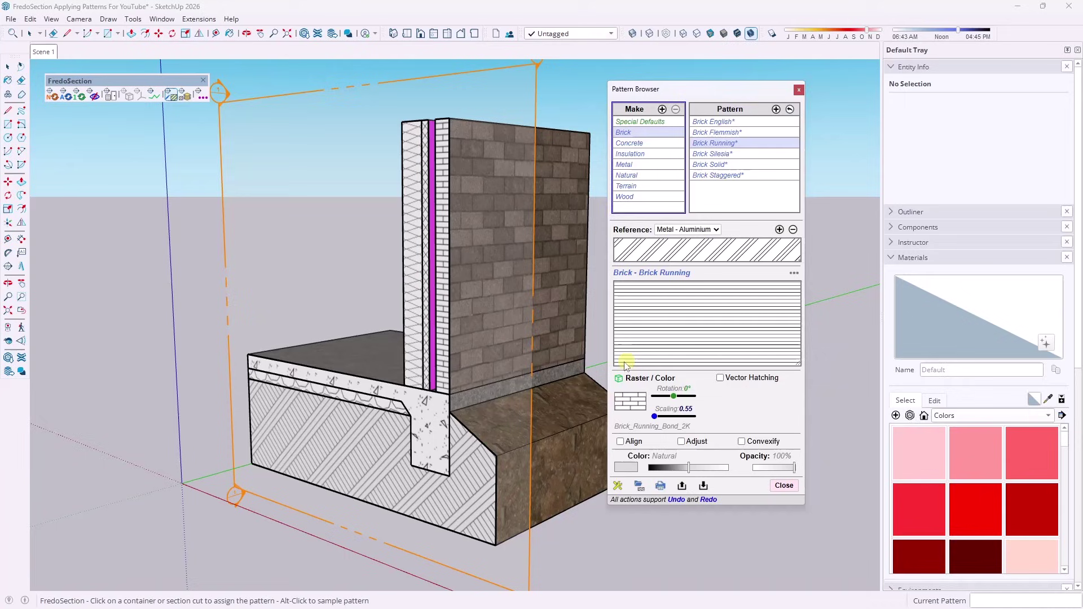
# Try the Align option on the brick layer's Brick Running pattern, and replace it with the Adjust option.
pyautogui.scroll(3, 447, 315)
pyautogui.click(446, 326)
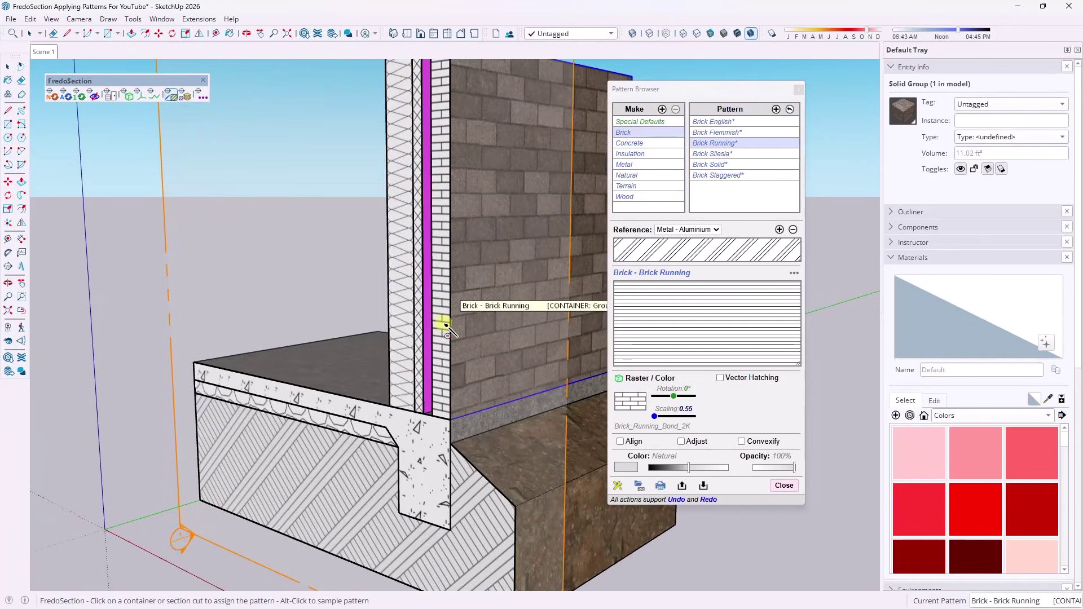
pyautogui.scroll(-2, 447, 317)
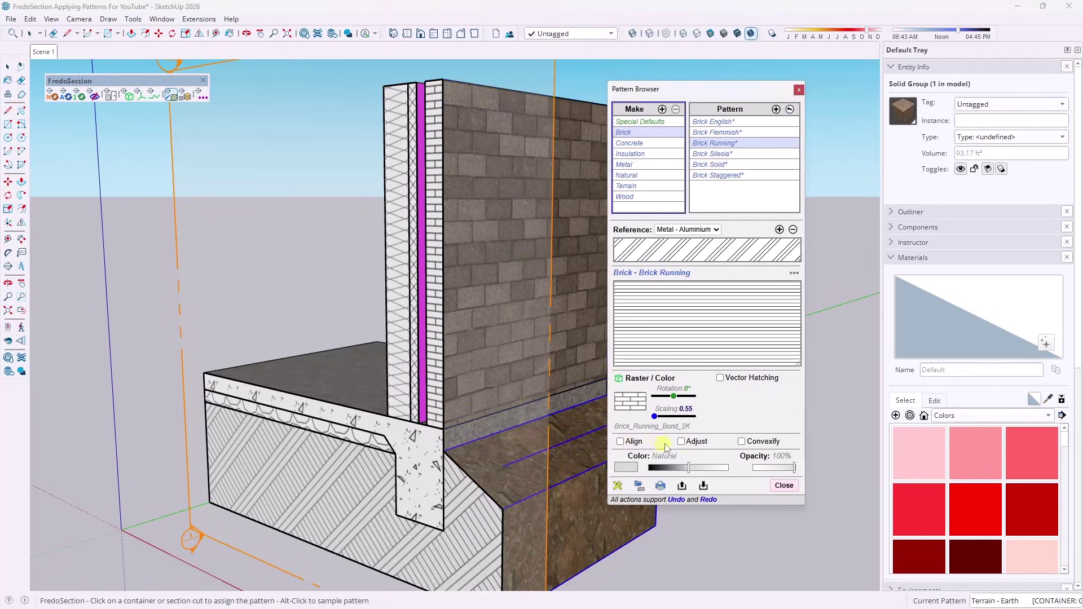
pyautogui.click(621, 442)
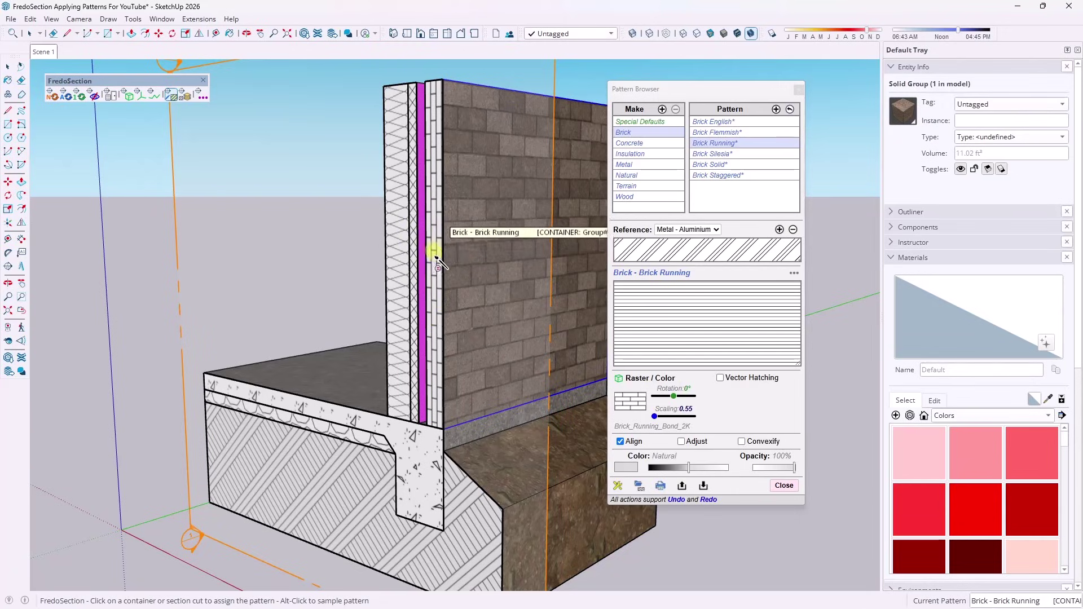
pyautogui.click(623, 442)
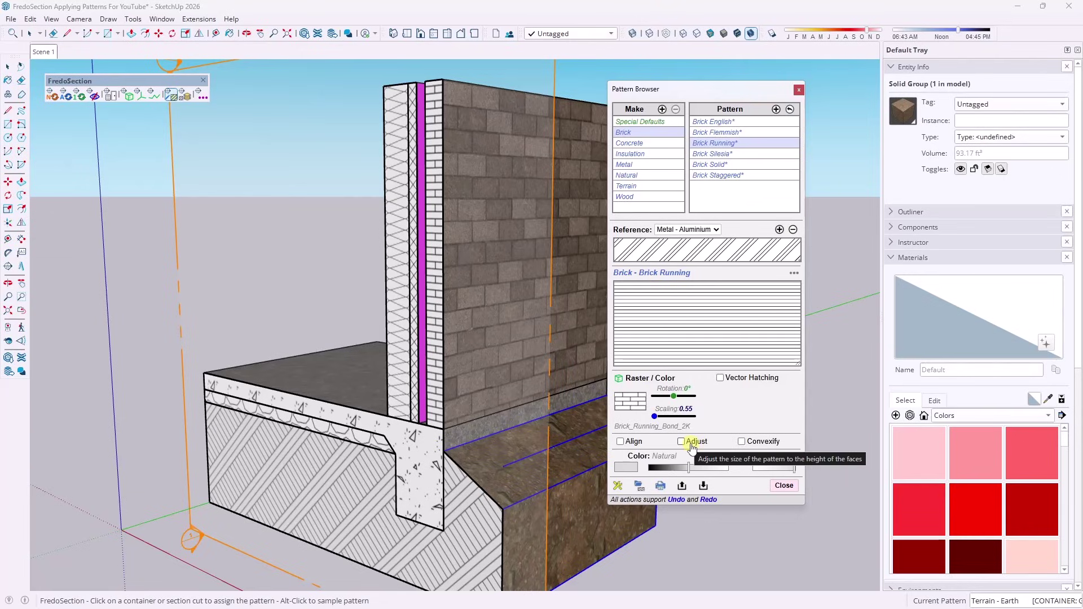
pyautogui.click(682, 442)
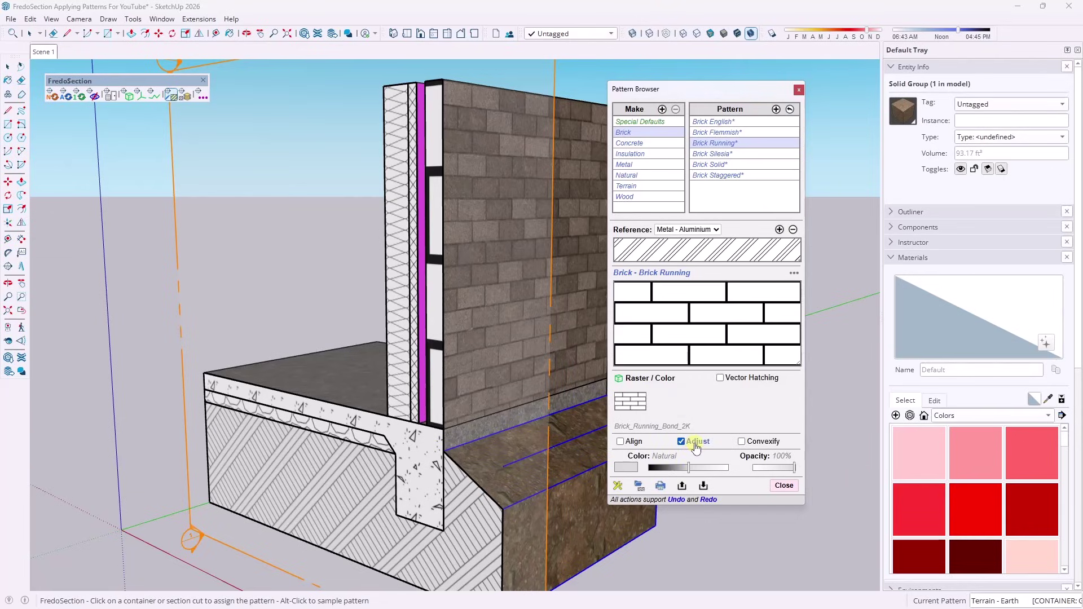
# Turn off Adjust for the Brick Running pattern, and try the option on the footing's Structural concrete pattern.
pyautogui.click(681, 442)
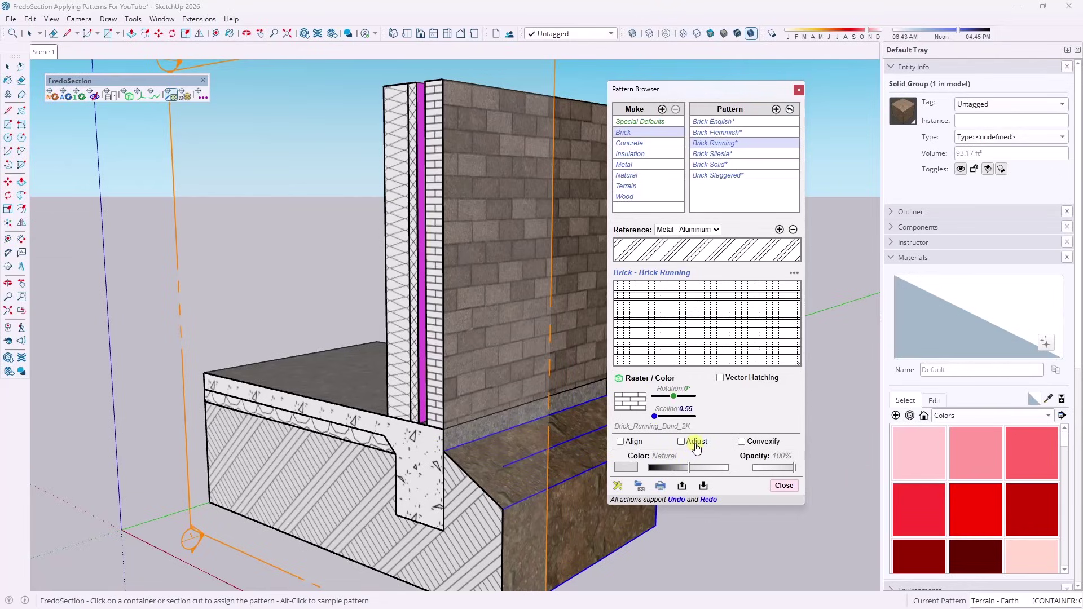
pyautogui.keyDown('alt'); pyautogui.click(417, 445); pyautogui.keyUp('alt')
pyautogui.click(681, 442)
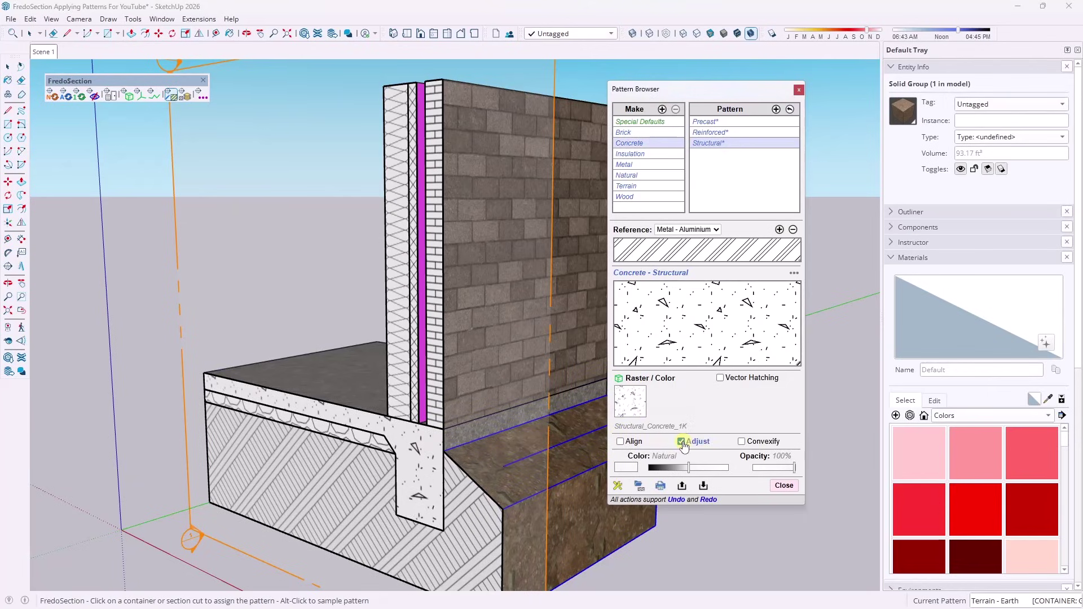
pyautogui.click(681, 442)
# Sample the Crush Rock Gravel pattern from the layer beneath the slab and turn on Adjust for it.
pyautogui.keyDown('alt'); pyautogui.click(381, 428); pyautogui.keyUp('alt')
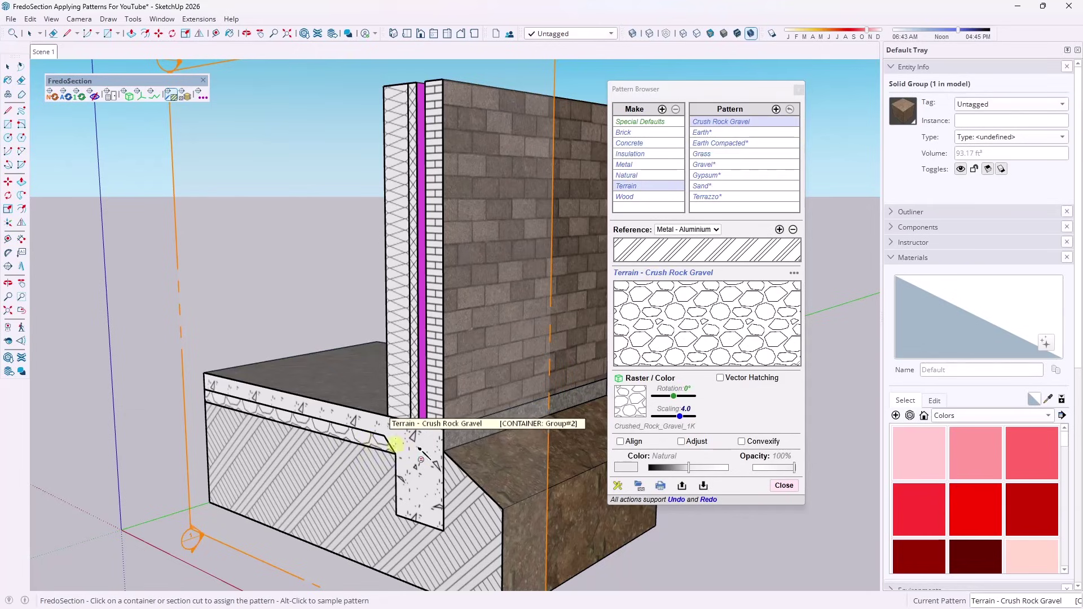
pyautogui.click(681, 442)
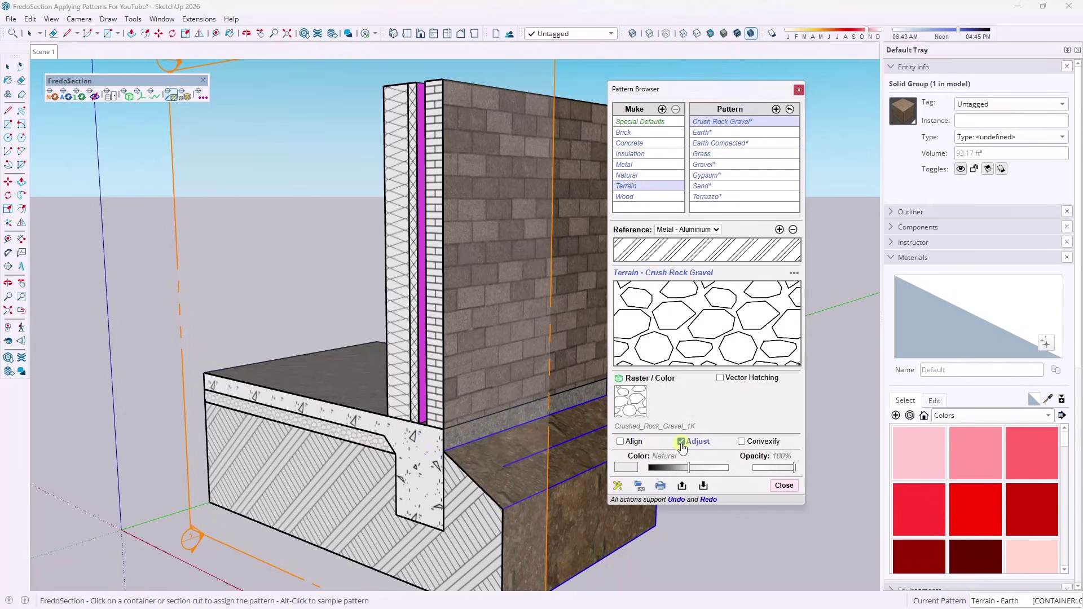
pyautogui.click(315, 432)
pyautogui.scroll(5, 350, 429)
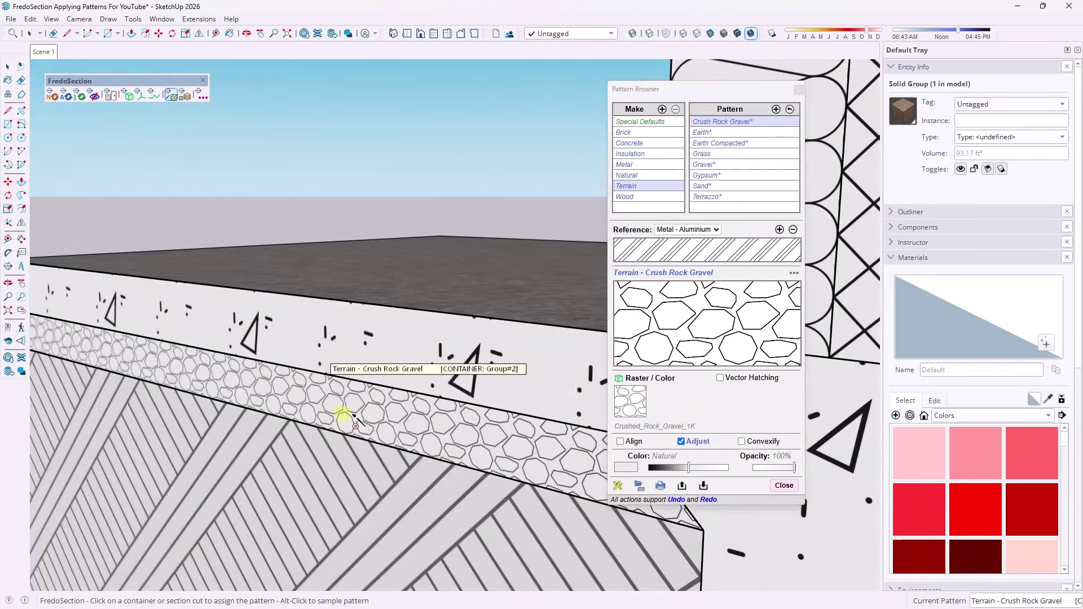
pyautogui.scroll(-5, 418, 427)
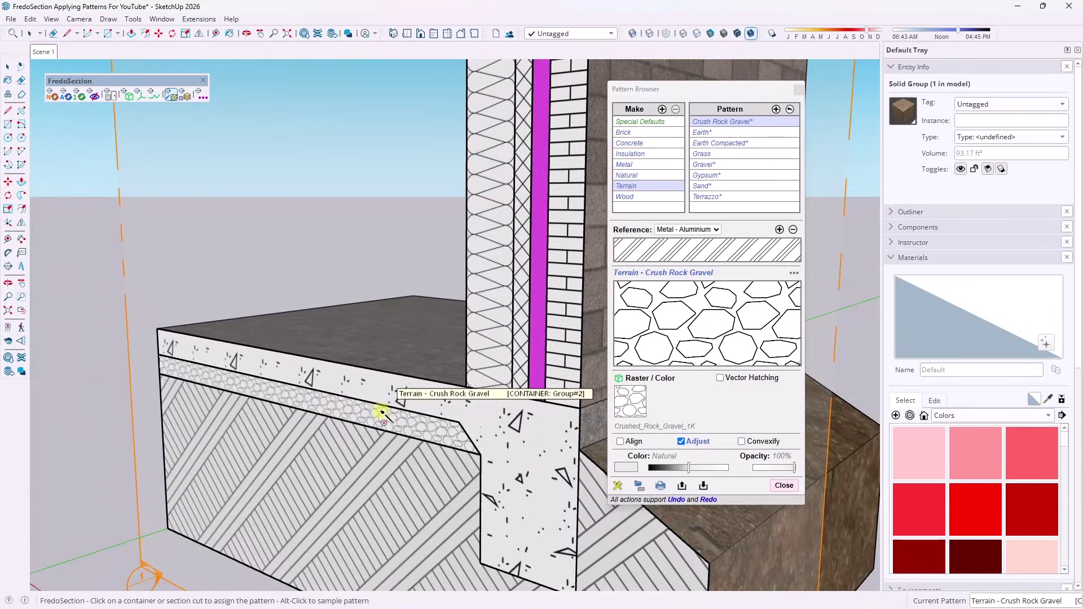
pyautogui.click(343, 389)
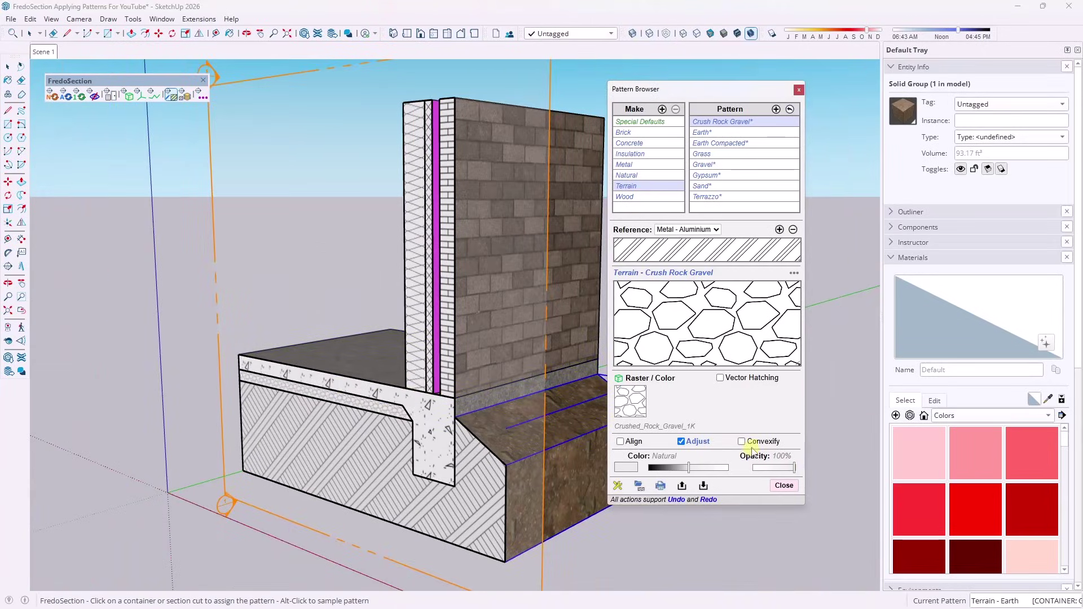
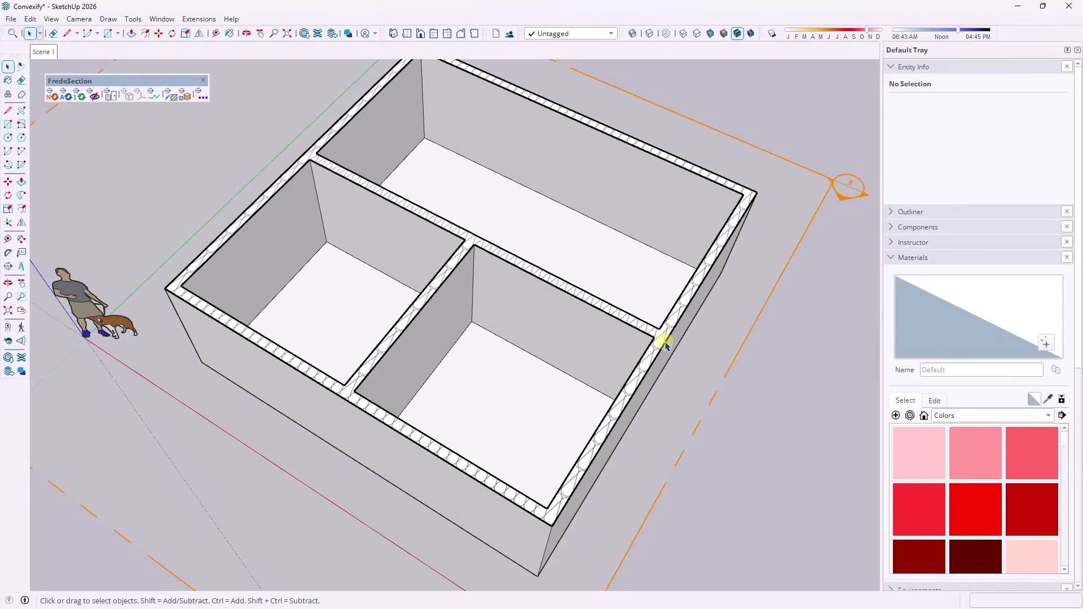
# Open the pattern browser for the floor-plan walls and turn on Convexify for their Insulation Fiber (adjusted) pattern.
pyautogui.moveTo(671, 338); pyautogui.dragTo(658, 279, button='middle')
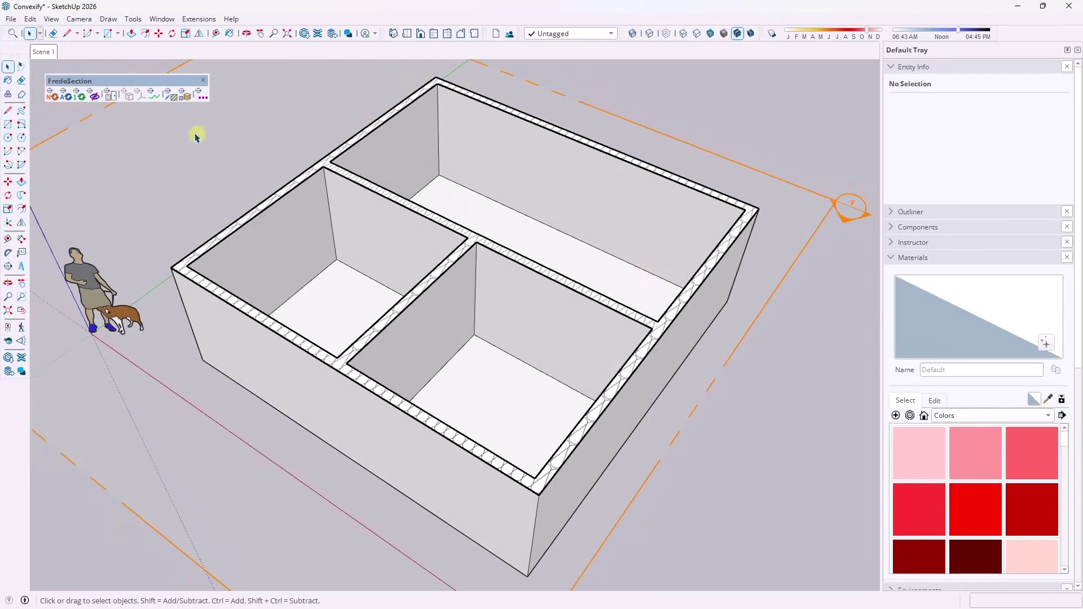
pyautogui.click(172, 95)
pyautogui.moveTo(708, 99); pyautogui.dragTo(760, 79)
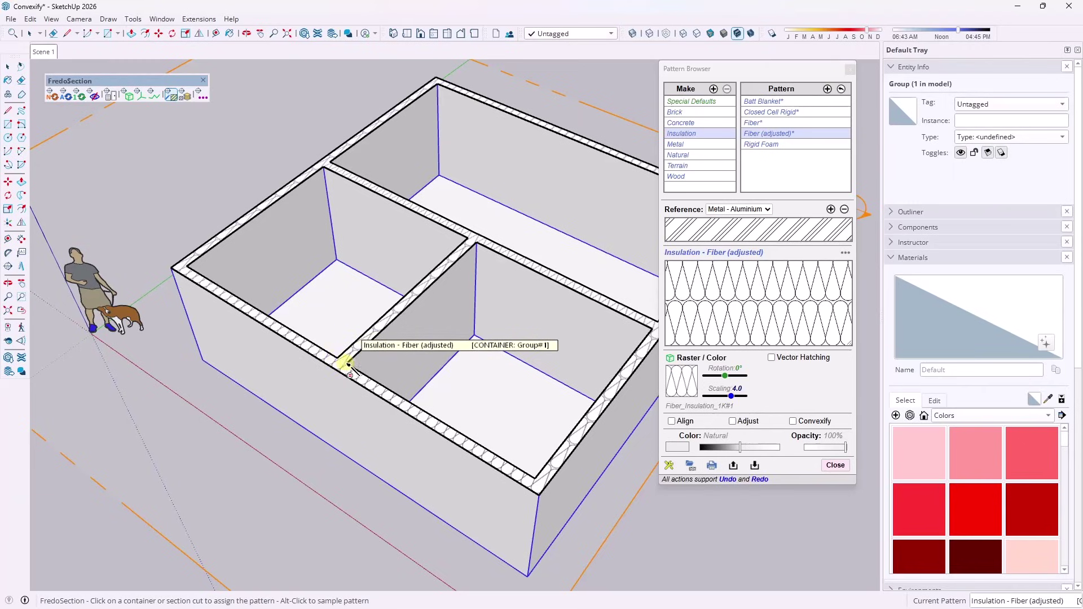
pyautogui.click(793, 422)
pyautogui.scroll(5, 347, 358)
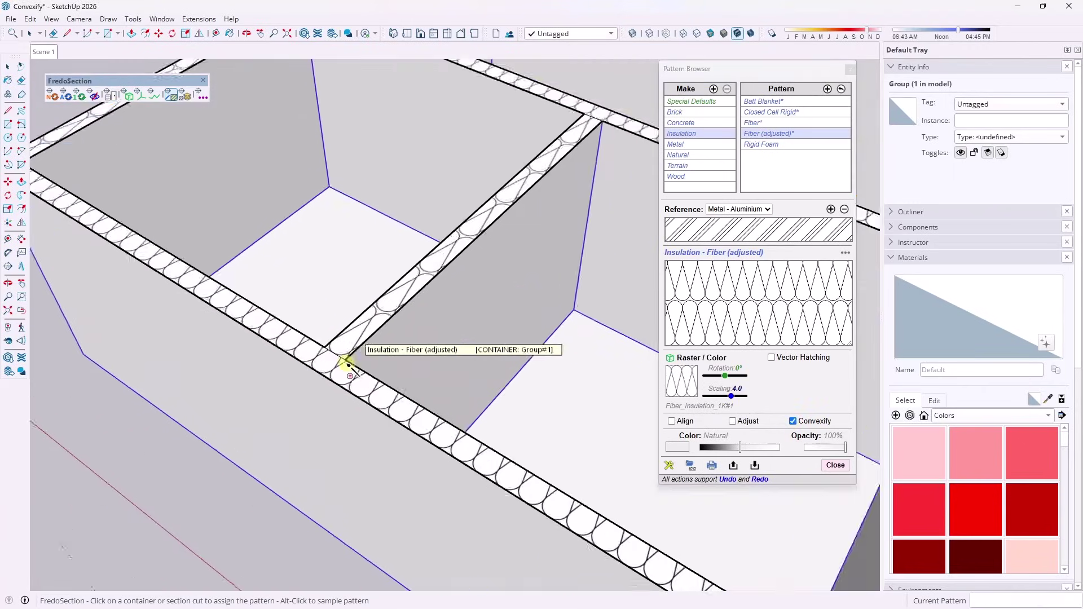
pyautogui.scroll(-5, 354, 355)
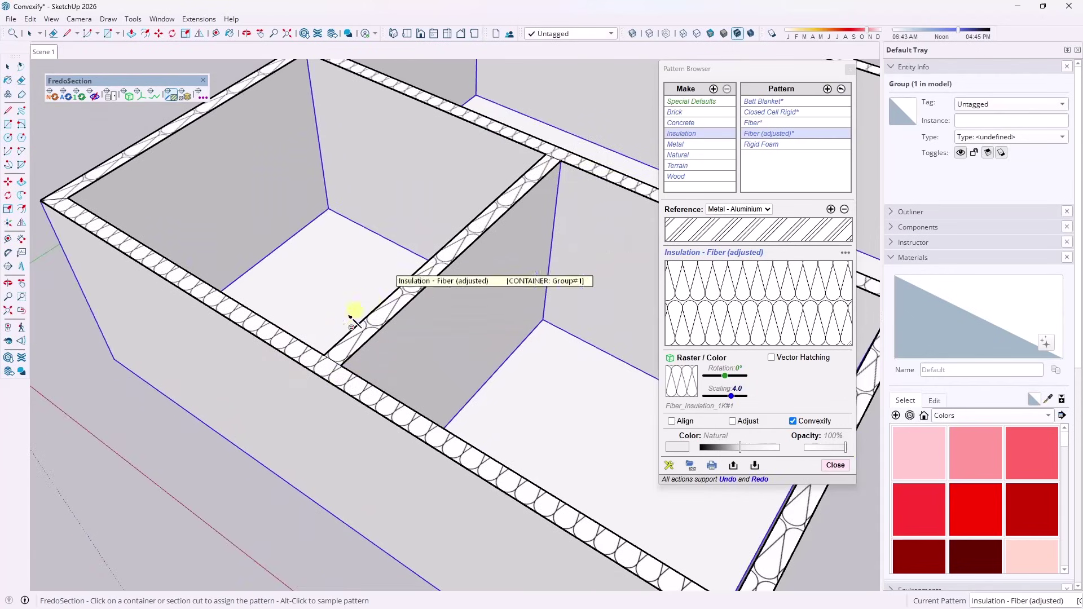
pyautogui.scroll(-5, 355, 299)
pyautogui.scroll(6, 508, 299)
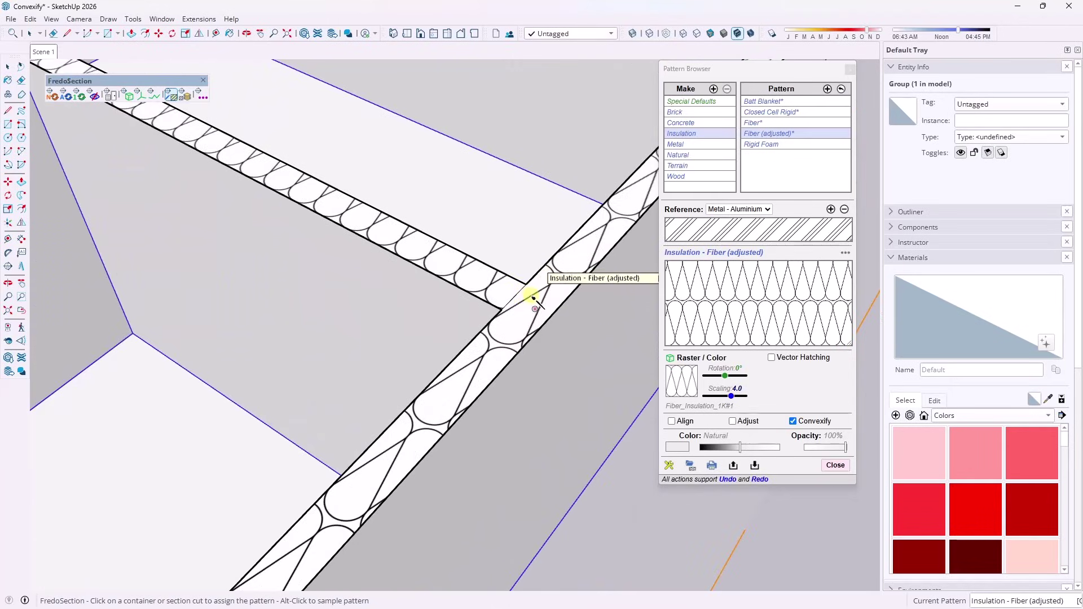
pyautogui.scroll(-5, 525, 297)
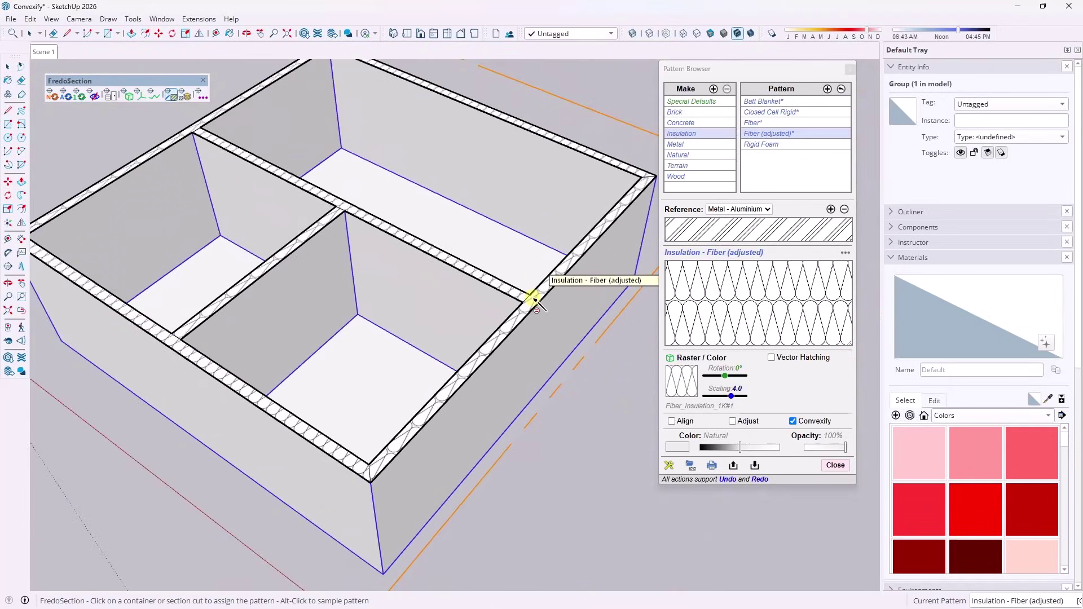
pyautogui.press('Escape')
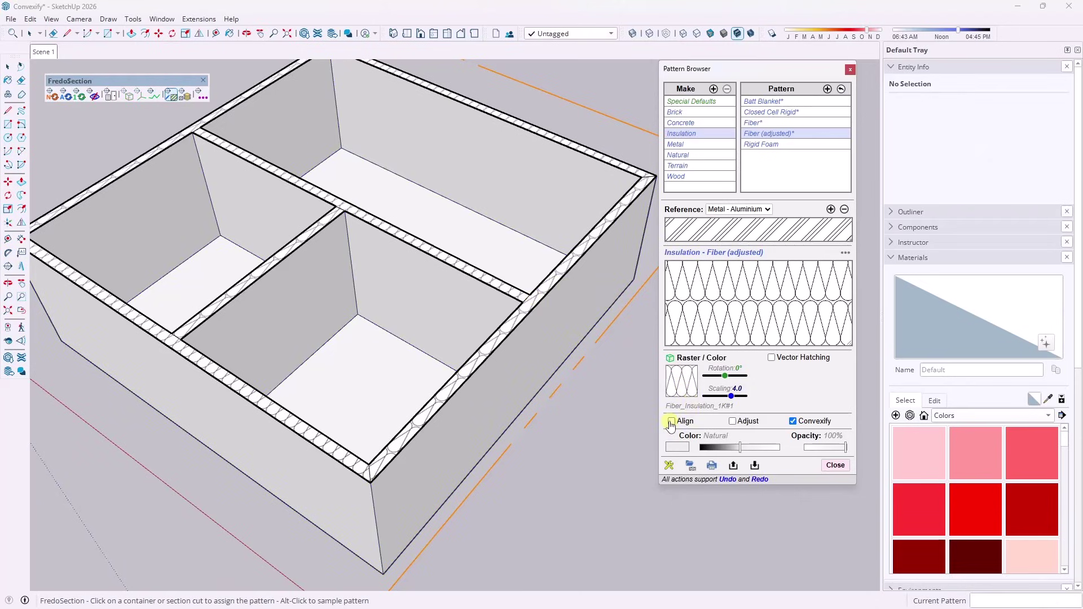
# Turn on Align for the Fiber (adjusted) pattern, with scaling reduced to 1.0, and enable Adjust.
pyautogui.click(671, 422)
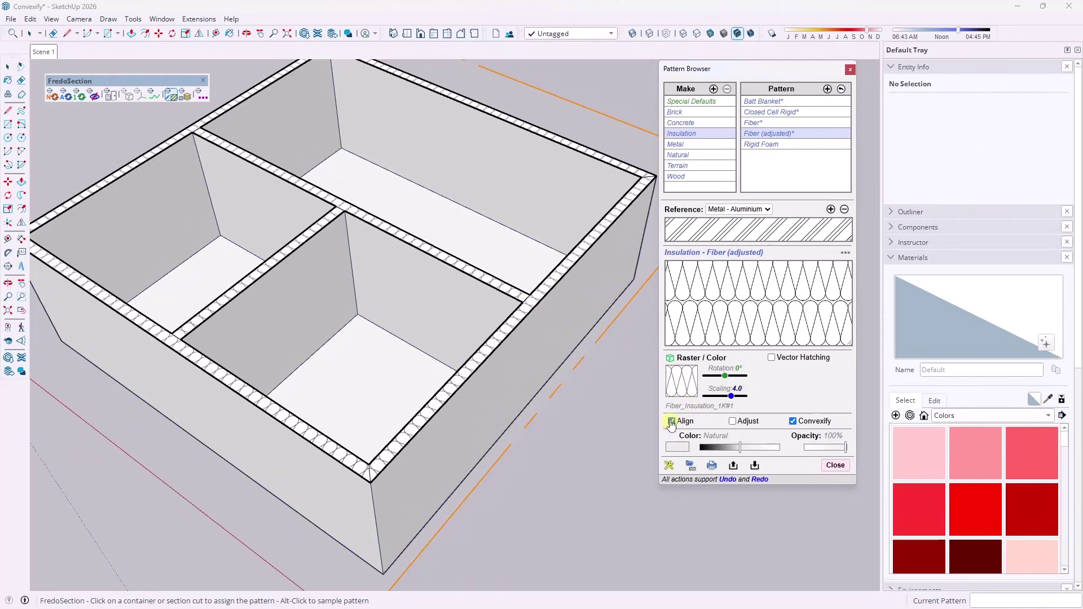
pyautogui.moveTo(734, 403); pyautogui.dragTo(728, 403)
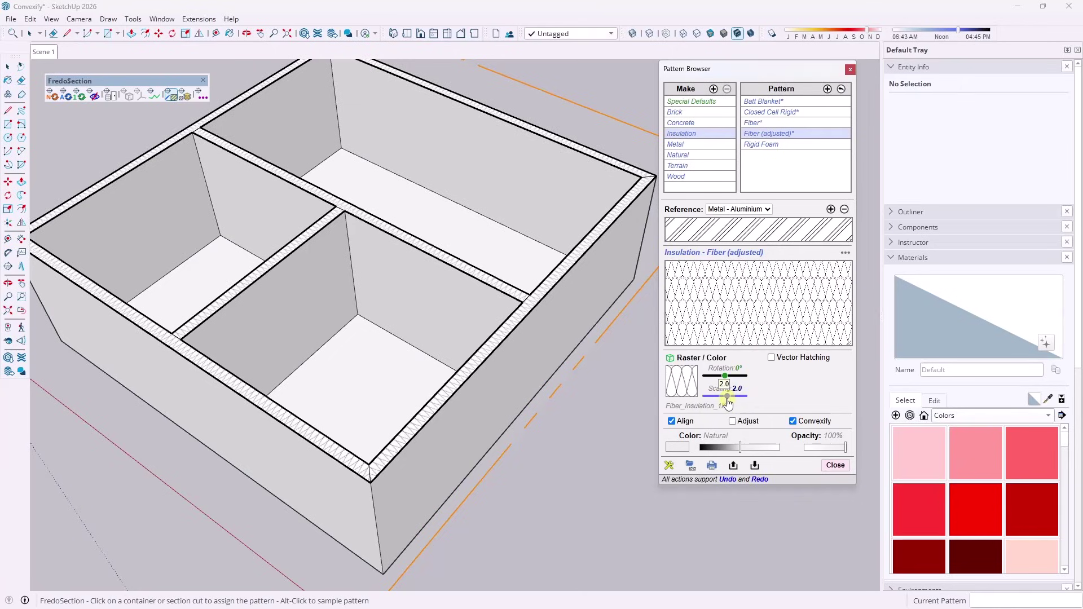
pyautogui.moveTo(728, 401); pyautogui.dragTo(725, 402)
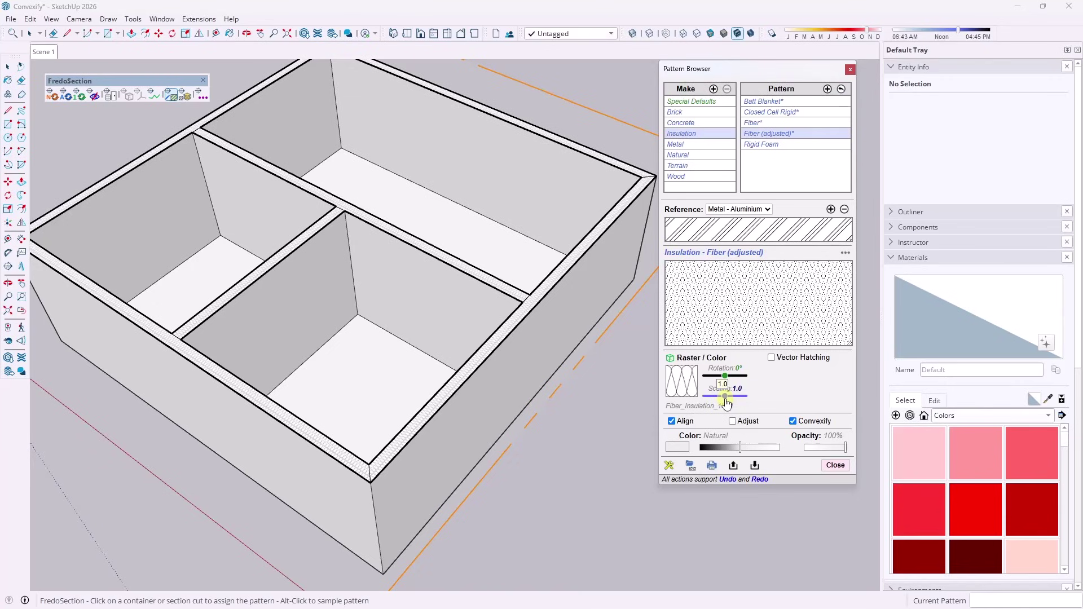
pyautogui.scroll(10, 564, 290)
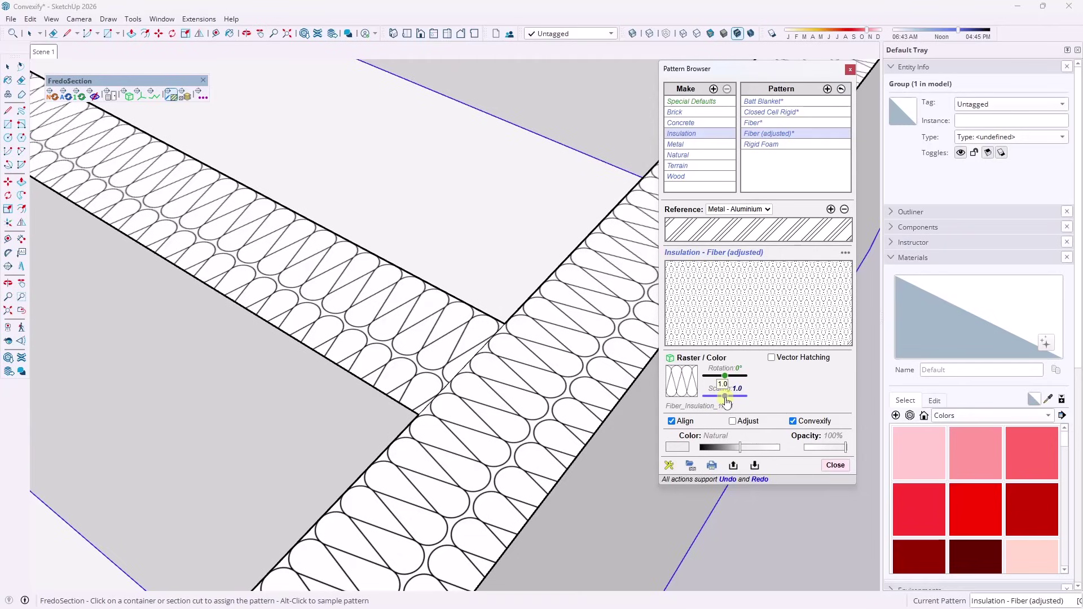
pyautogui.click(732, 422)
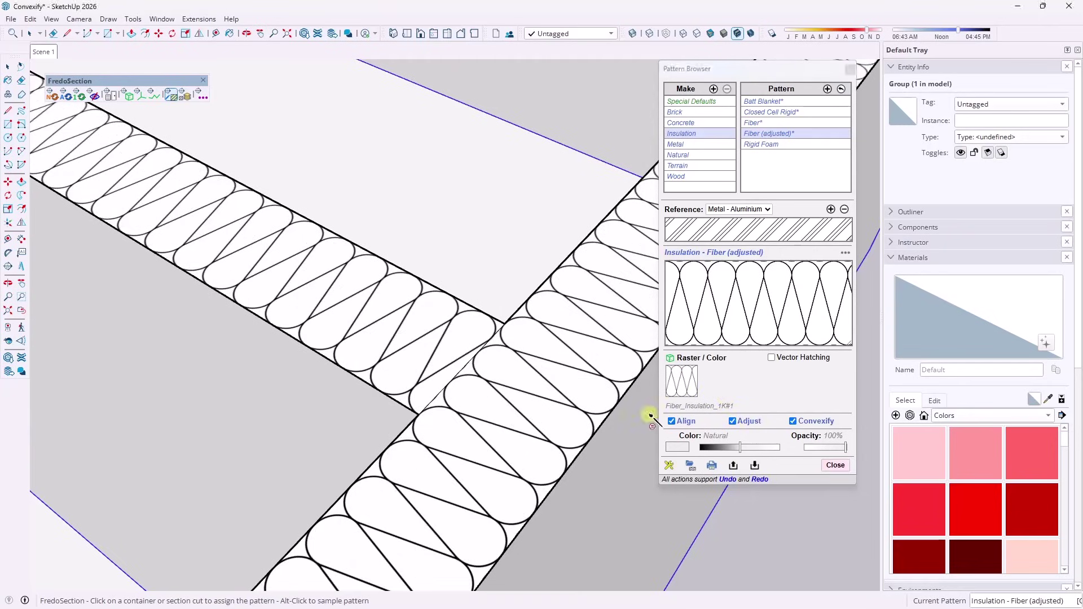
# Examine how the insulation pattern runs along the walls and meets at the junctions and corners.
pyautogui.scroll(-10, 468, 360)
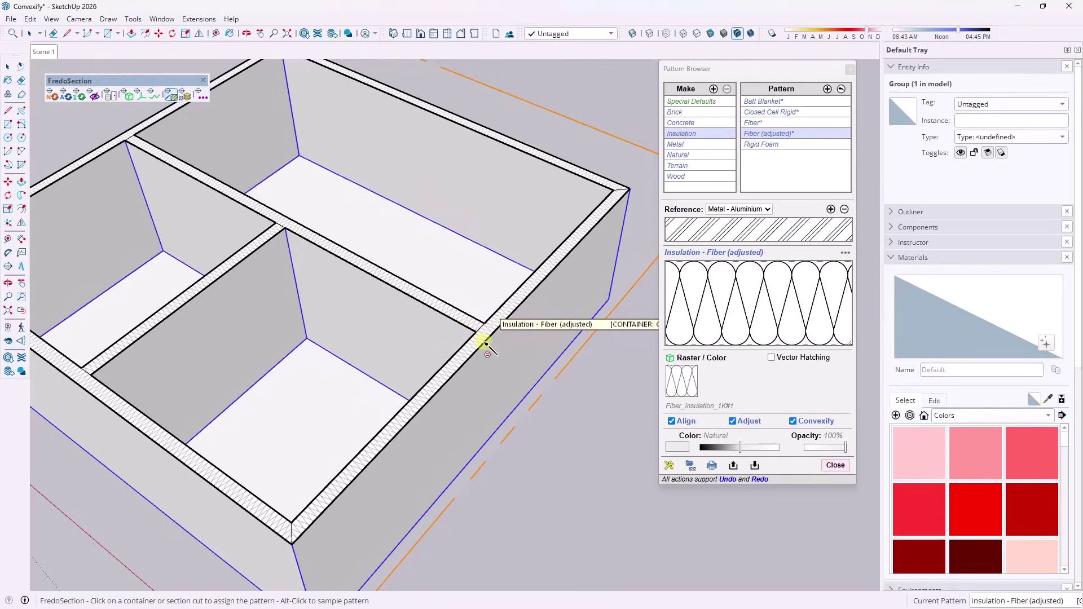
pyautogui.scroll(6, 113, 346)
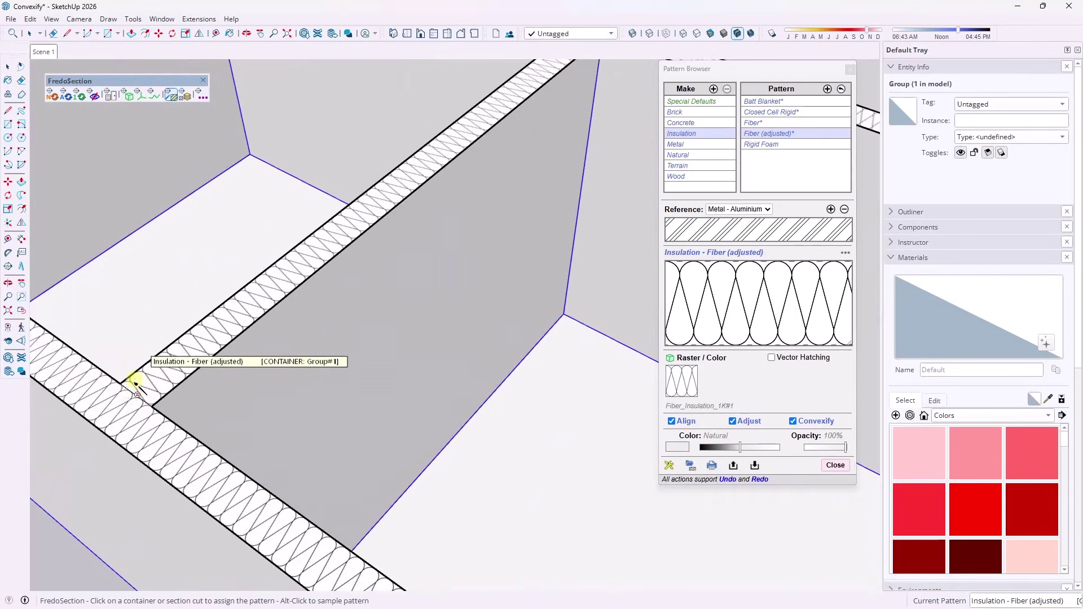
pyautogui.scroll(-4, 150, 393)
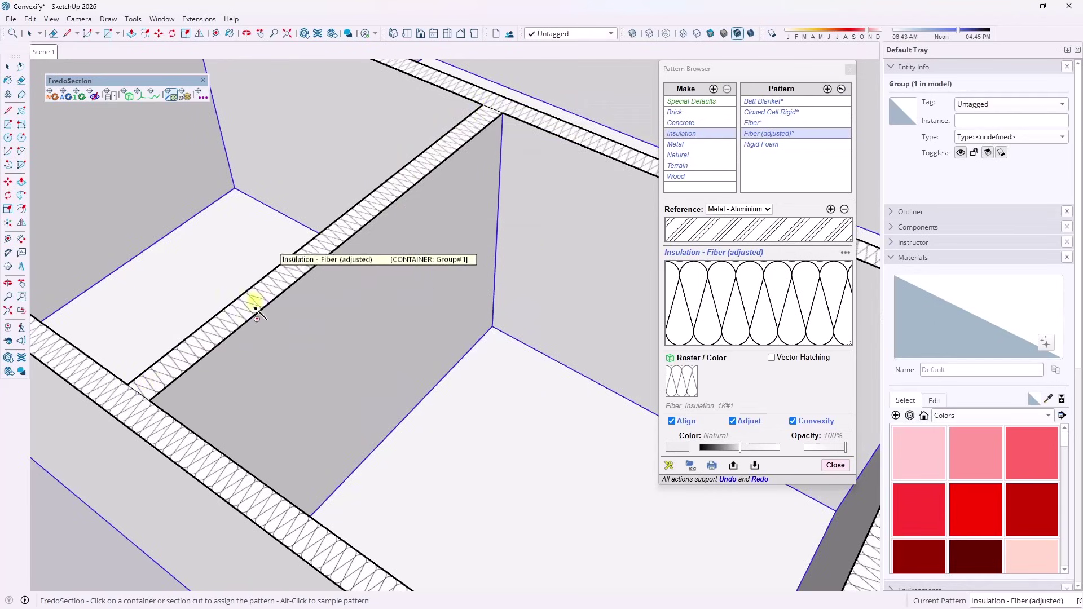
pyautogui.scroll(-4, 249, 309)
pyautogui.scroll(4, 486, 324)
pyautogui.scroll(5, 486, 324)
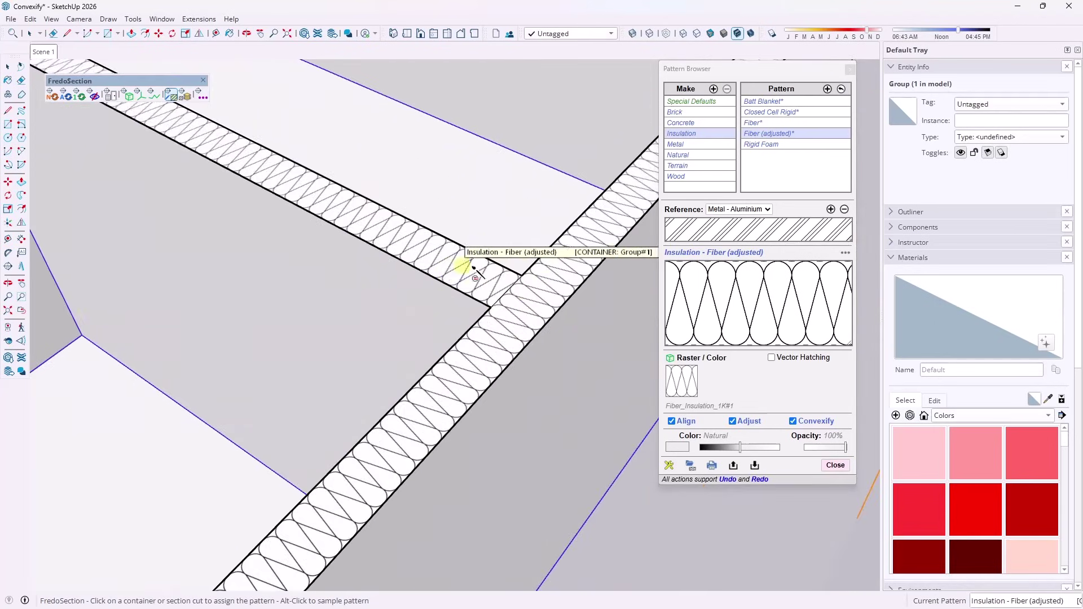
pyautogui.scroll(-5, 531, 300)
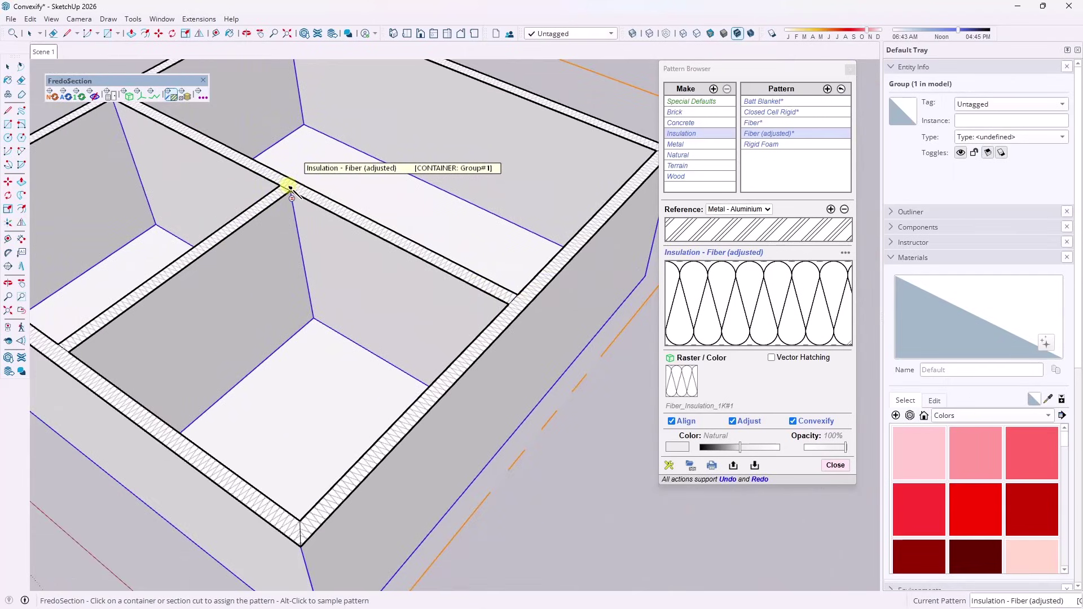
pyautogui.scroll(-6, 290, 188)
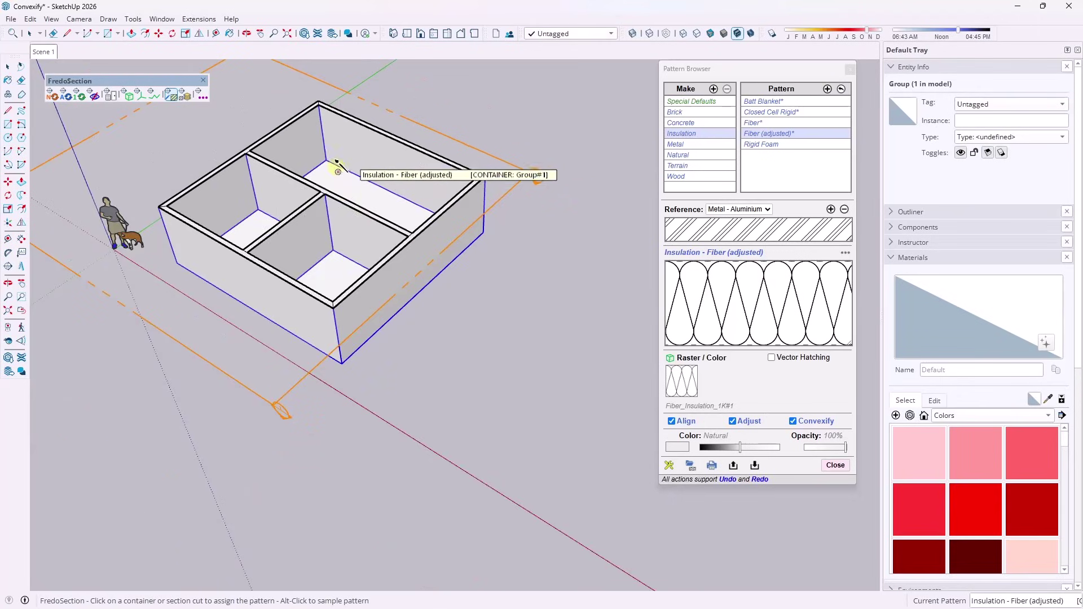
pyautogui.scroll(3, 296, 131)
pyautogui.click(670, 420)
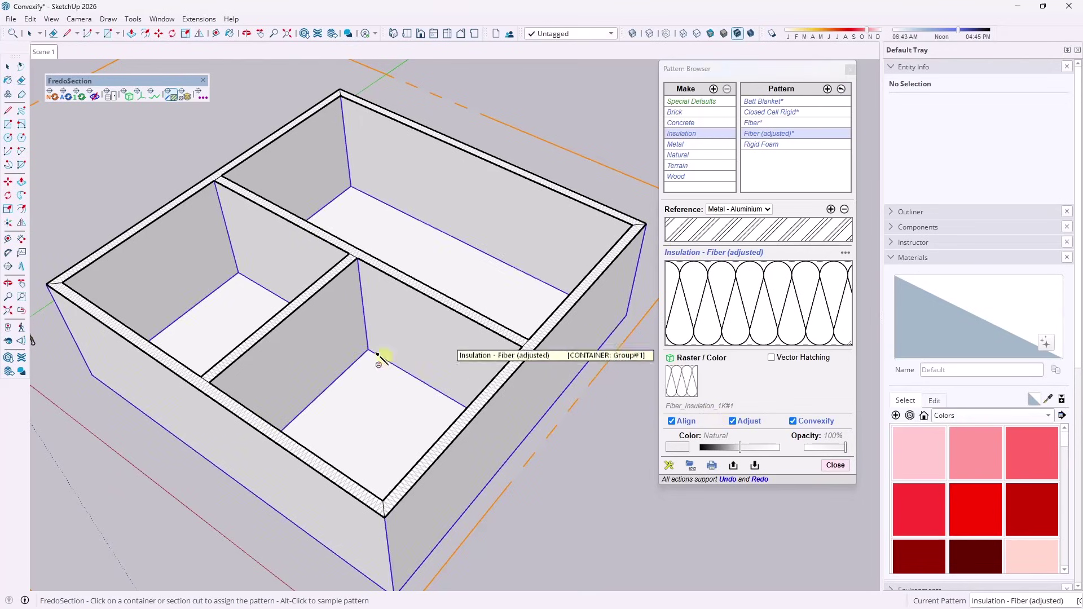
pyautogui.scroll(-2, 428, 306)
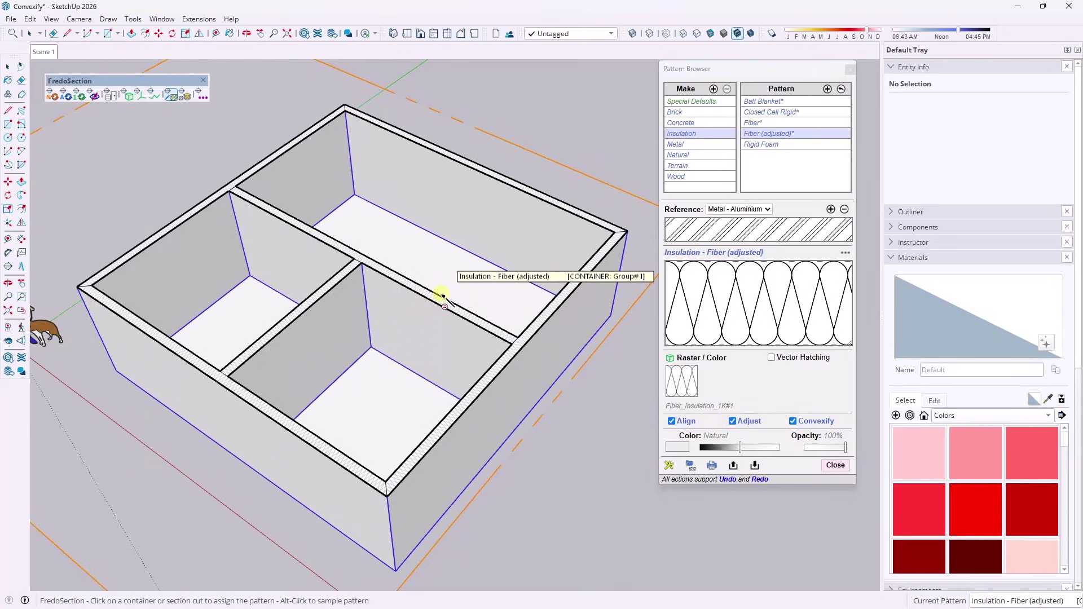
# In the wall and foundation model, create a Terrain pattern named "Rigid Insulation 2" with the description "New Rigid Insulation".
pyautogui.click(691, 89)
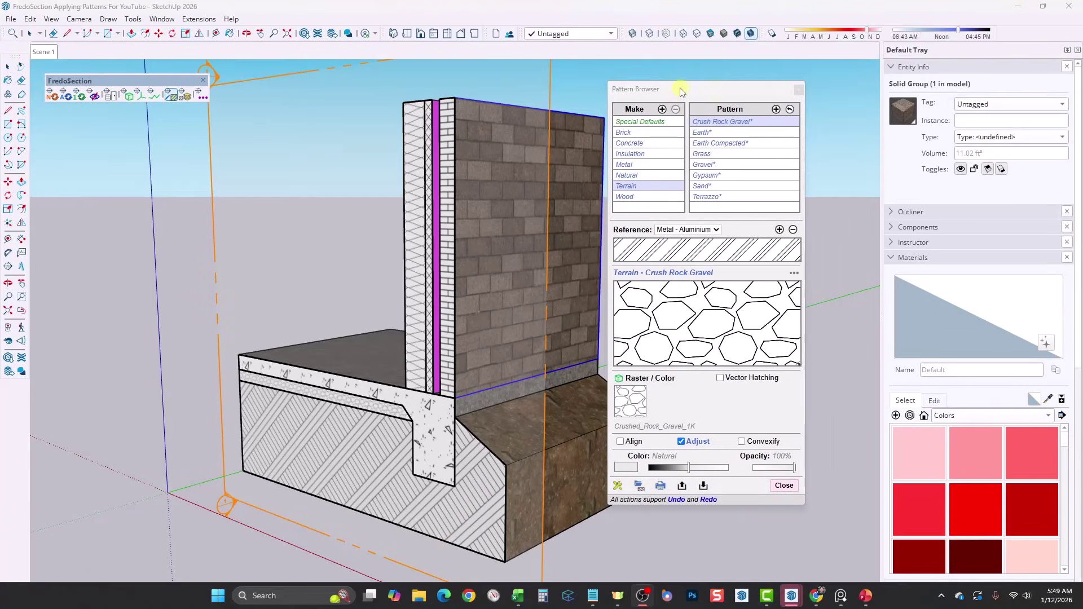
pyautogui.moveTo(684, 89); pyautogui.dragTo(716, 85)
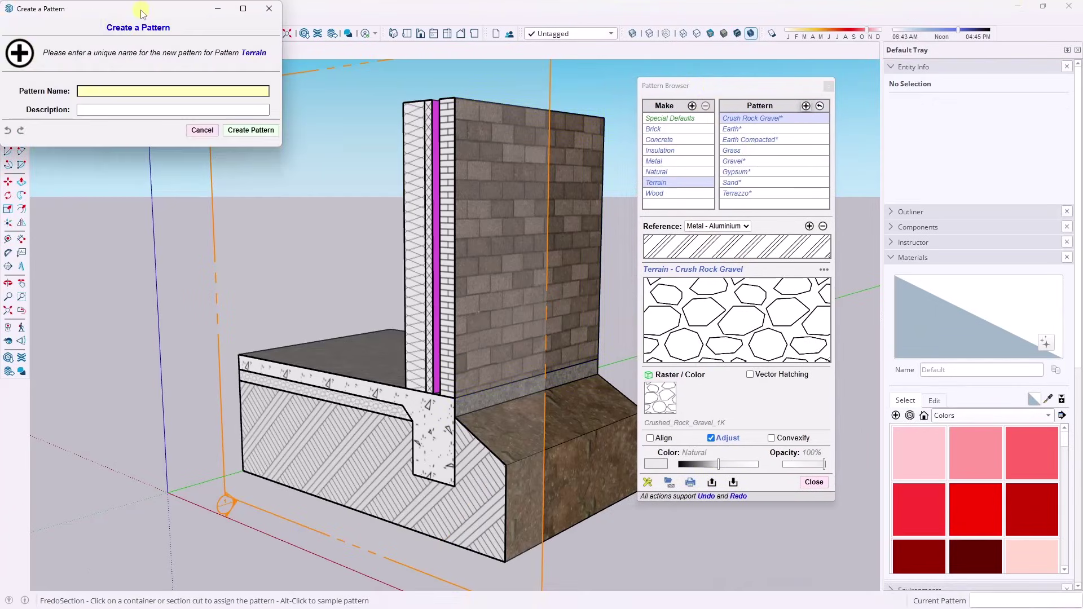
pyautogui.click(102, 91)
pyautogui.write('Rig')
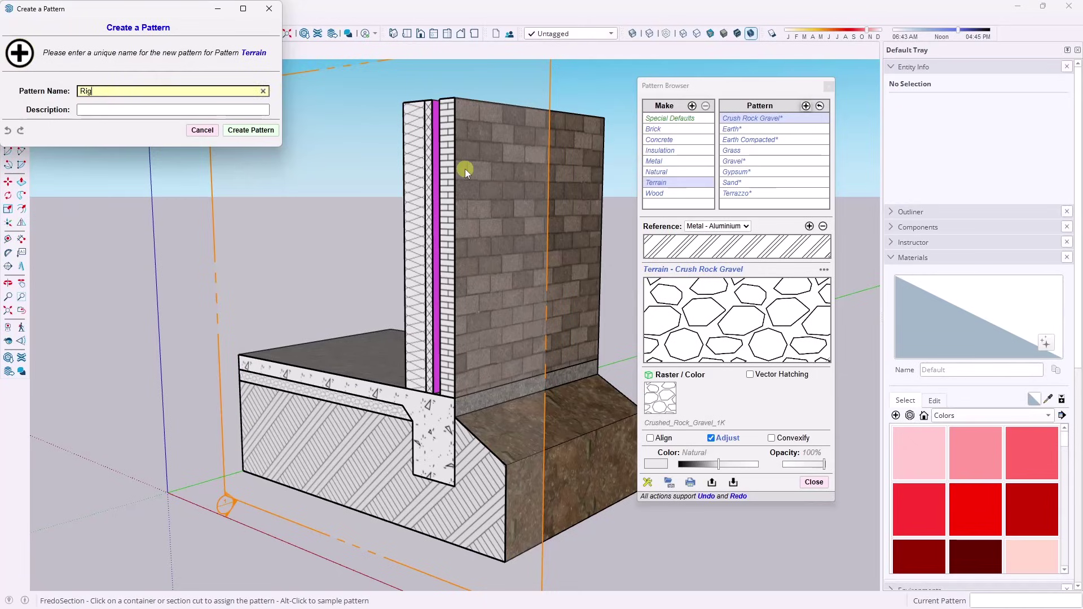
pyautogui.write('id Insulation 2')
pyautogui.press('Tab')
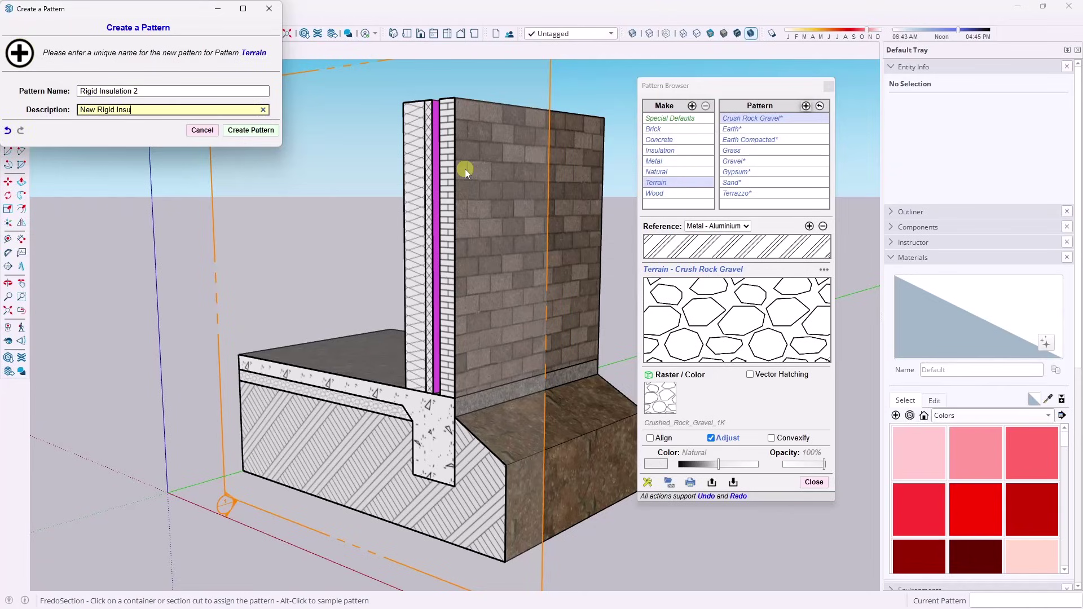
pyautogui.press('Return')
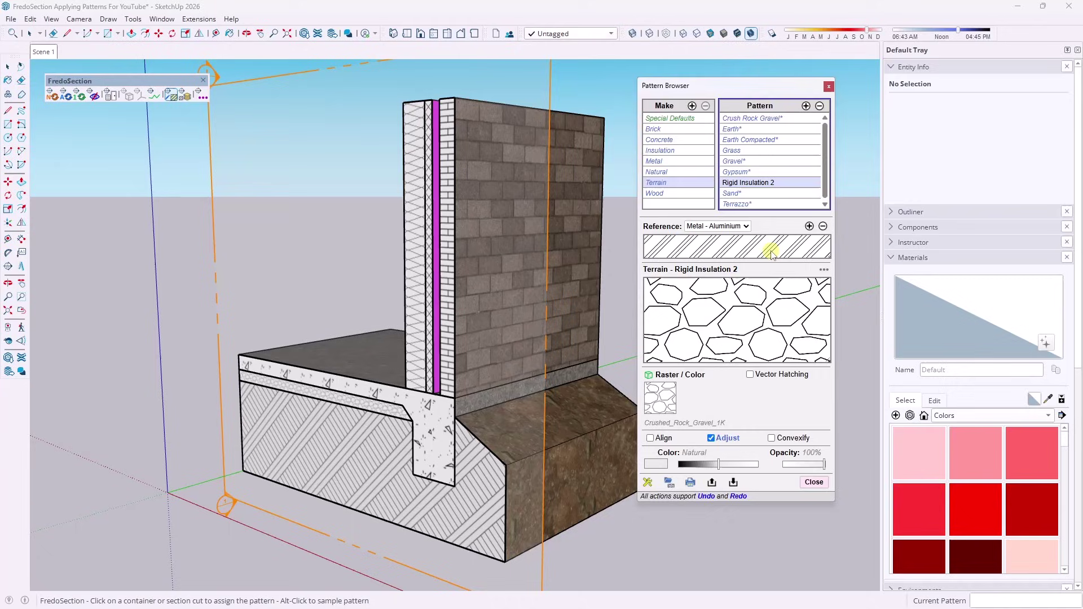
# Move the Rigid Insulation 2 pattern from the Terrain make to the Insulation make.
pyautogui.doubleClick(743, 186)
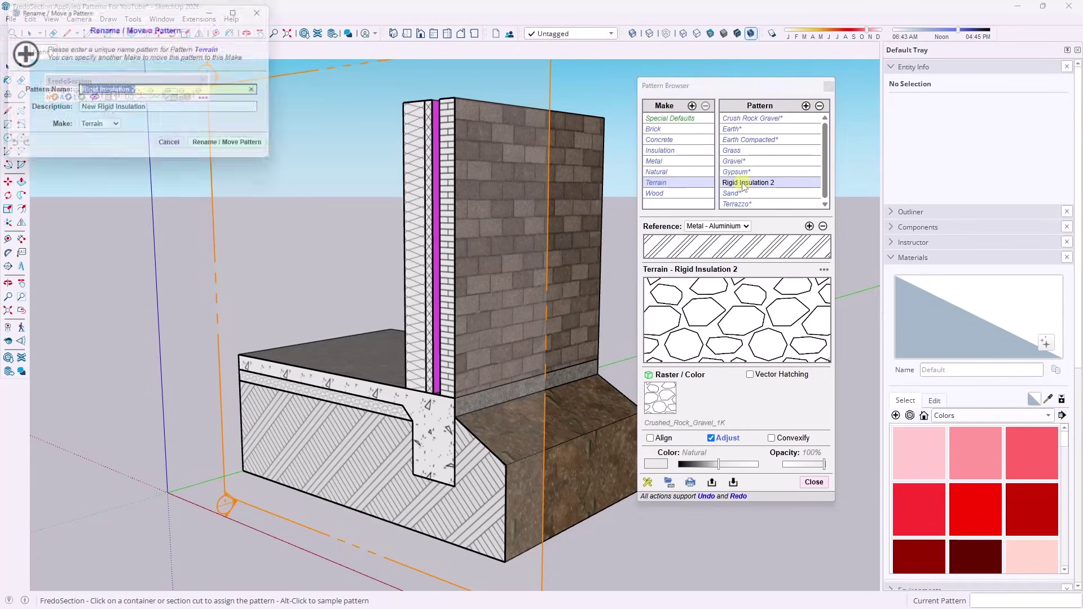
pyautogui.click(102, 128)
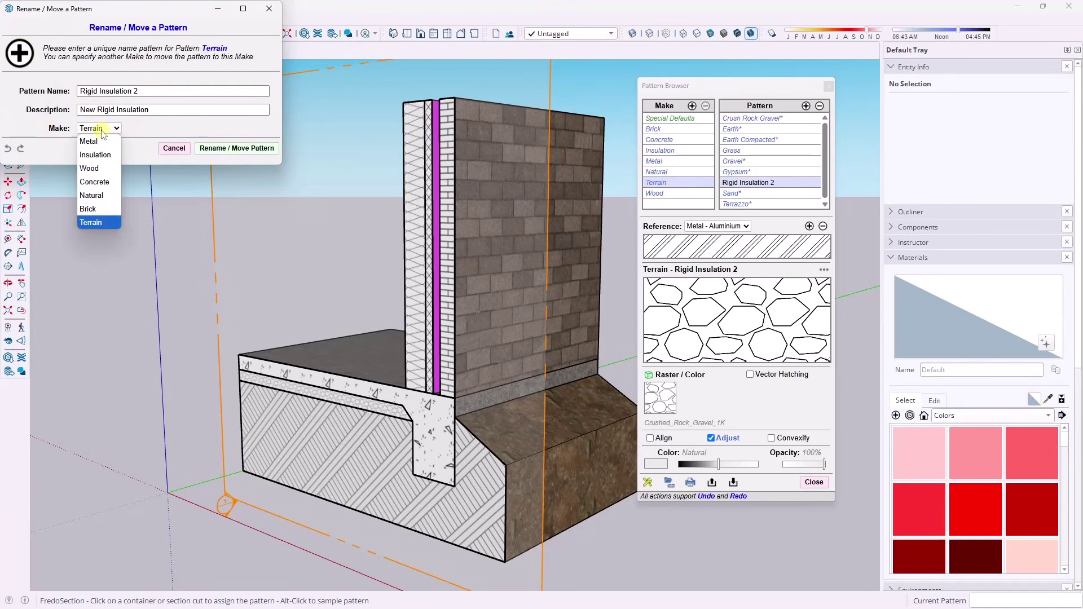
pyautogui.click(91, 152)
pyautogui.click(217, 149)
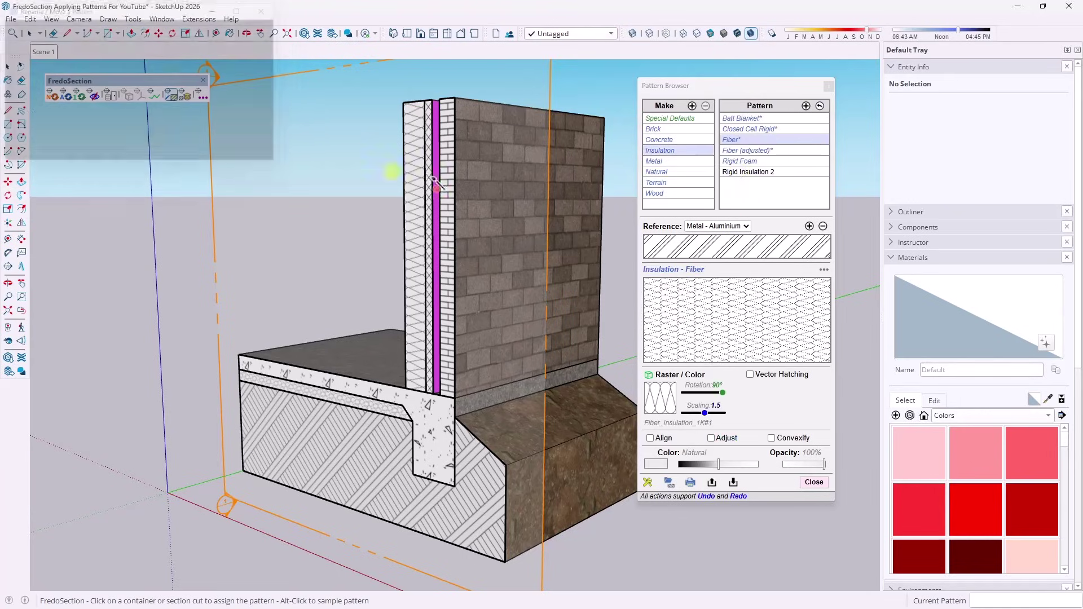
# Give the Rigid Insulation 2 pattern the Concrete_Block_1K material from the Patterns folder of the SketchUp Materials.
pyautogui.click(753, 172)
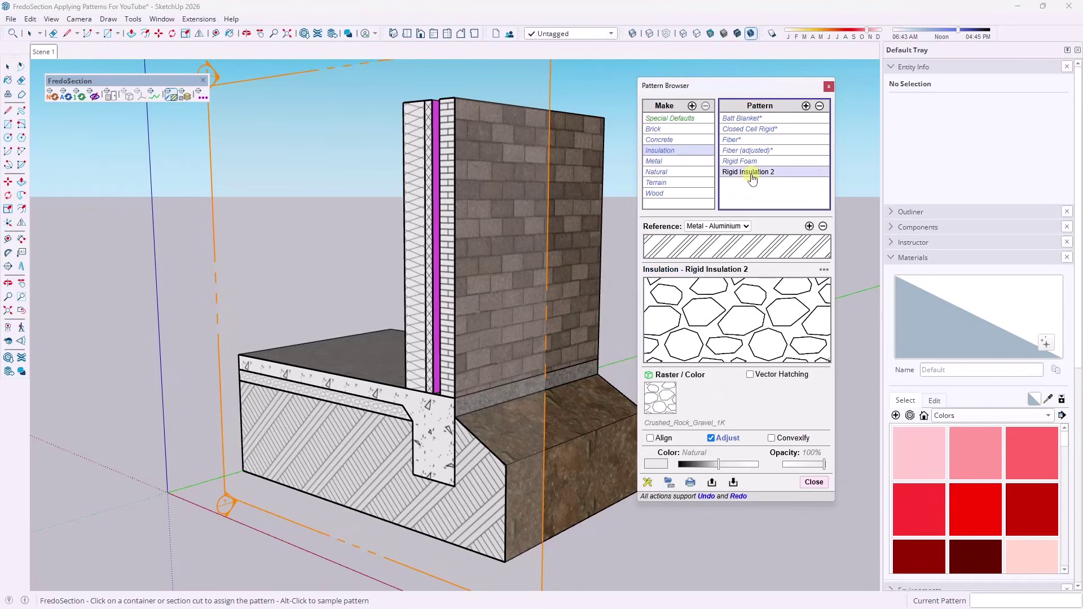
pyautogui.click(669, 405)
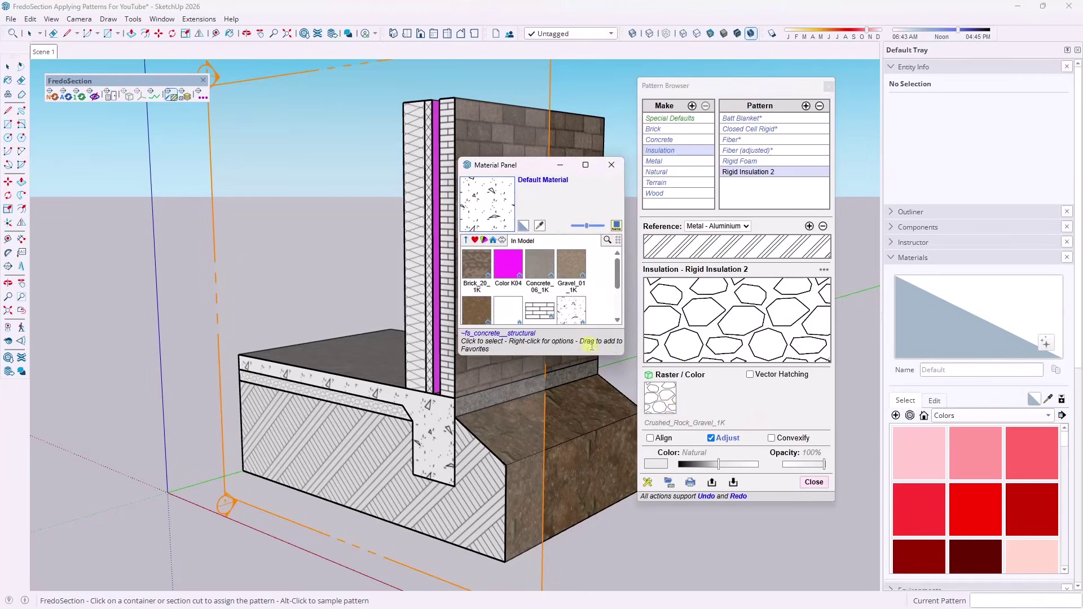
pyautogui.moveTo(615, 356); pyautogui.dragTo(615, 487)
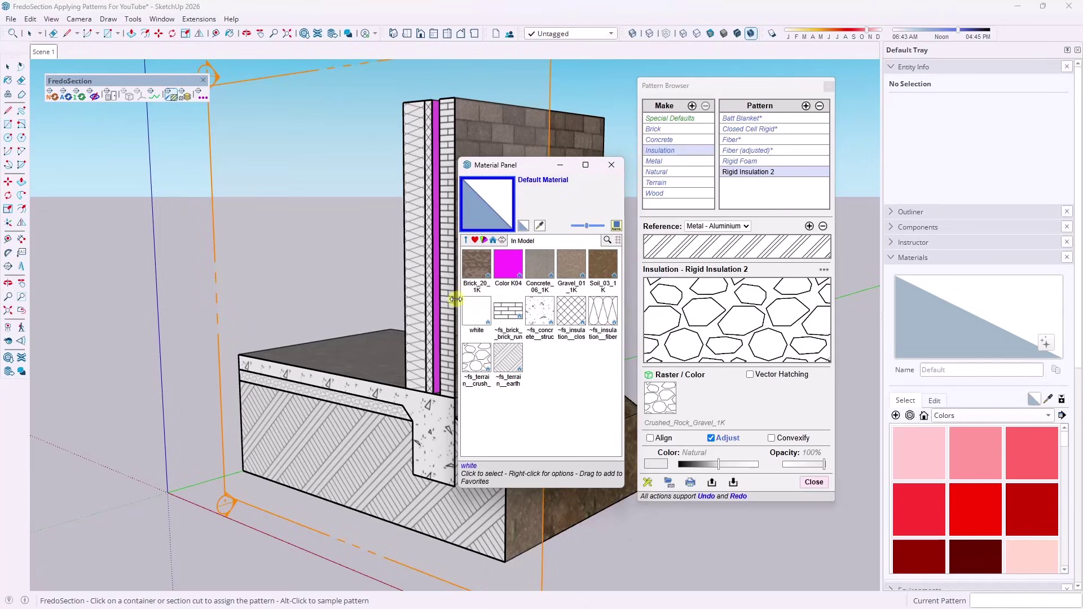
pyautogui.moveTo(457, 298); pyautogui.dragTo(289, 300)
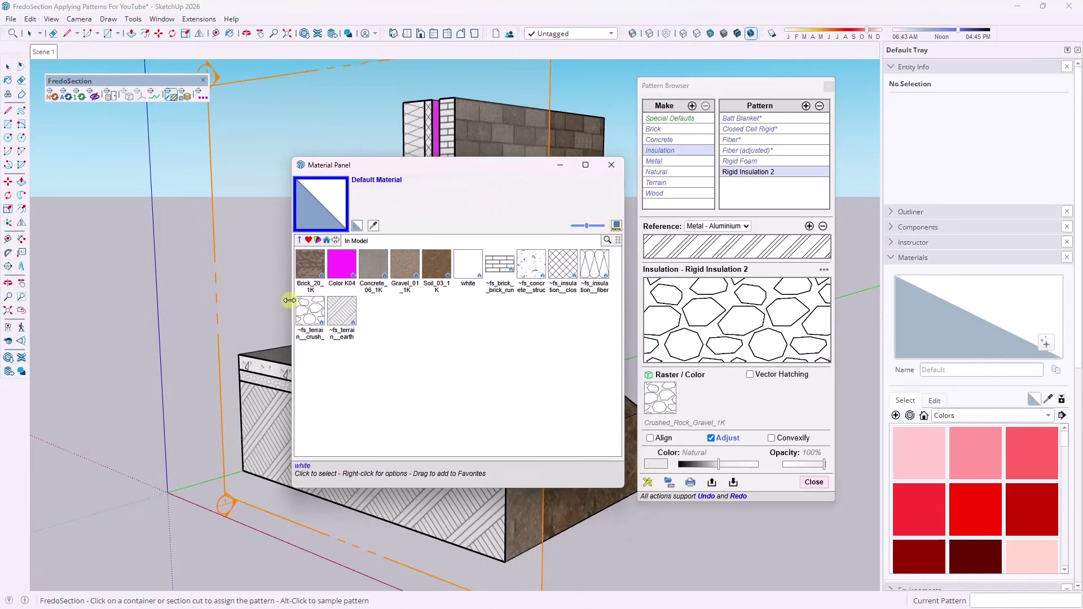
pyautogui.click(300, 243)
pyautogui.click(339, 284)
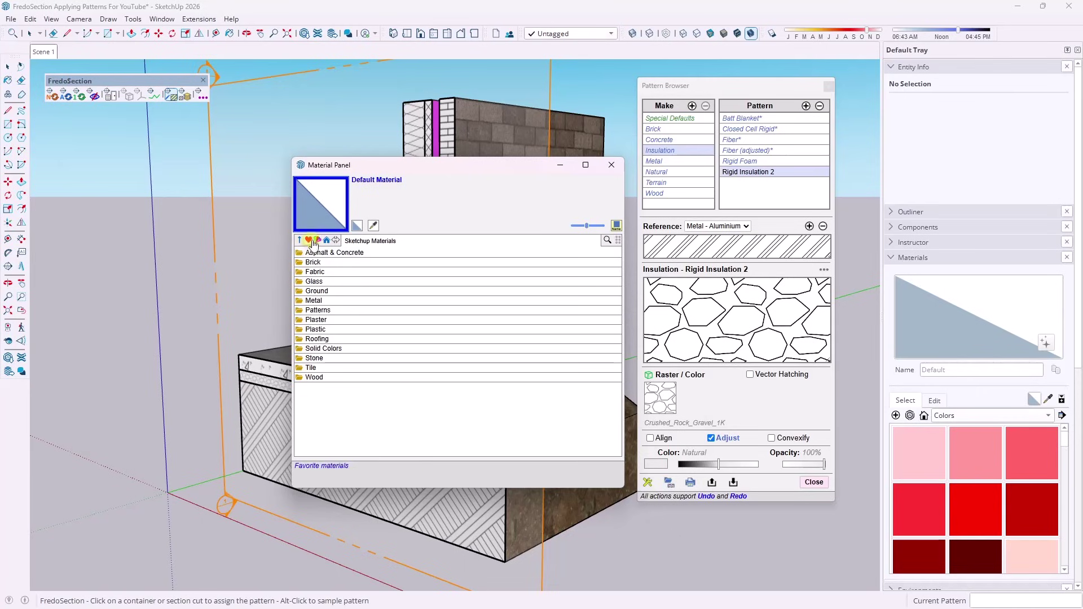
pyautogui.click(323, 311)
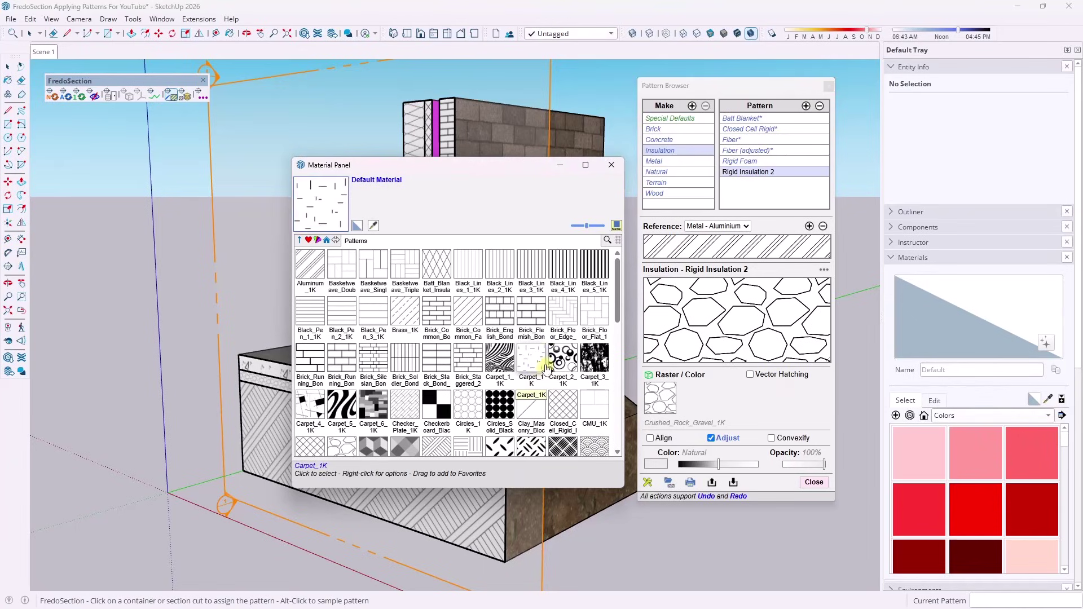
pyautogui.scroll(-2, 485, 361)
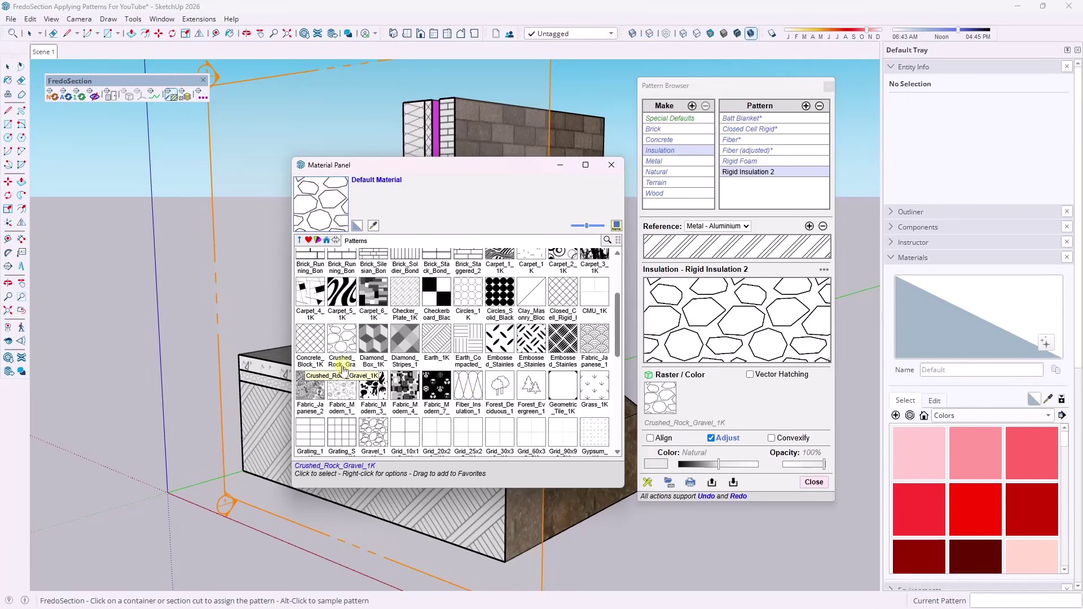
pyautogui.click(305, 340)
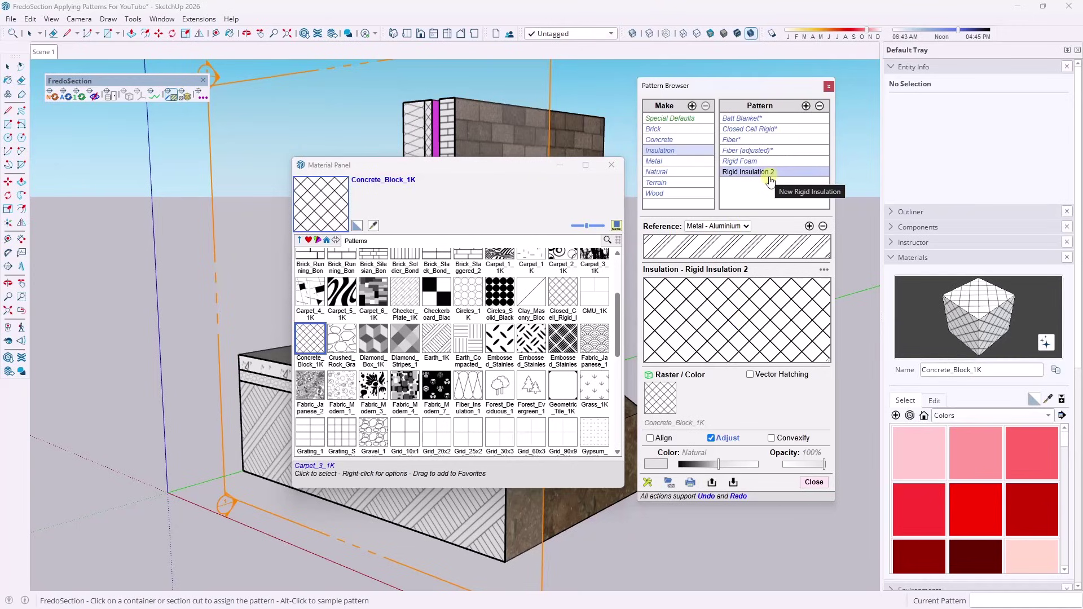
# Apply Rigid Insulation 2 to the wall's Closed Cell Rigid layer, turn off Adjust and set the pattern's scaling to 2.0.
pyautogui.click(753, 174)
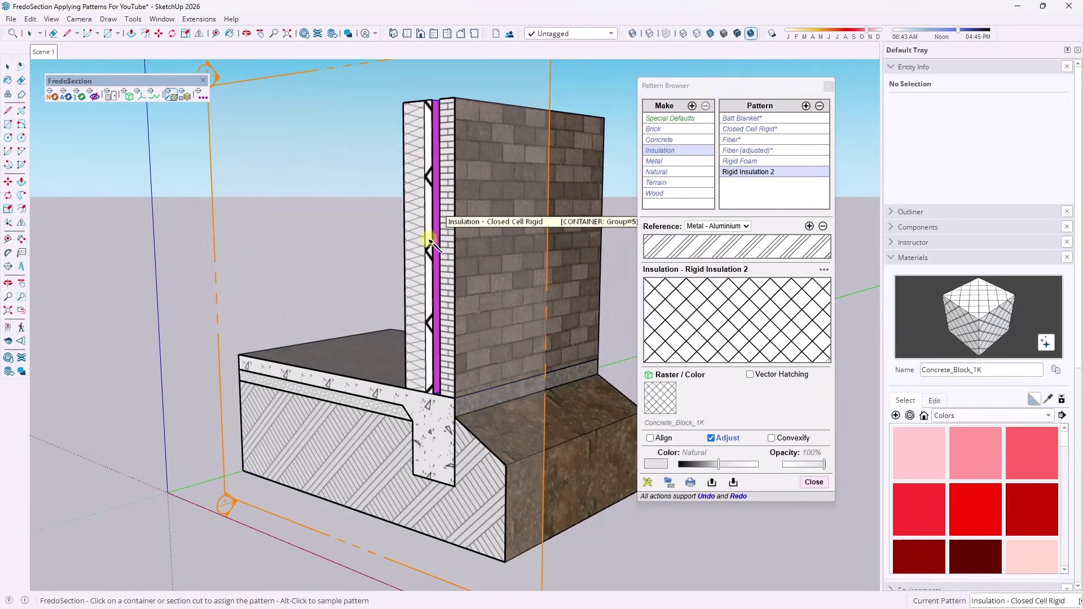
pyautogui.click(429, 236)
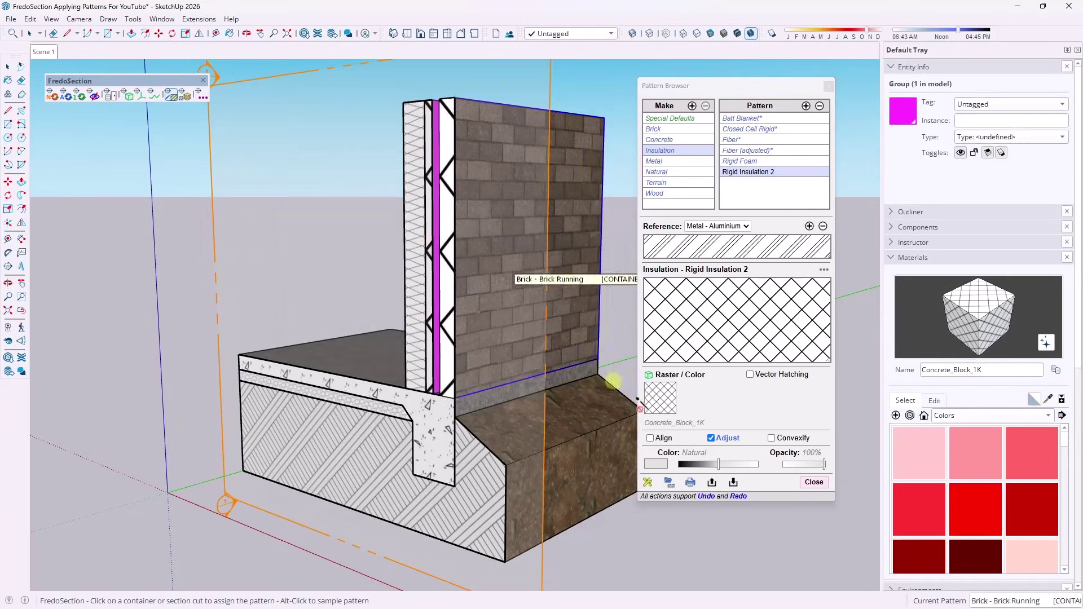
pyautogui.click(712, 442)
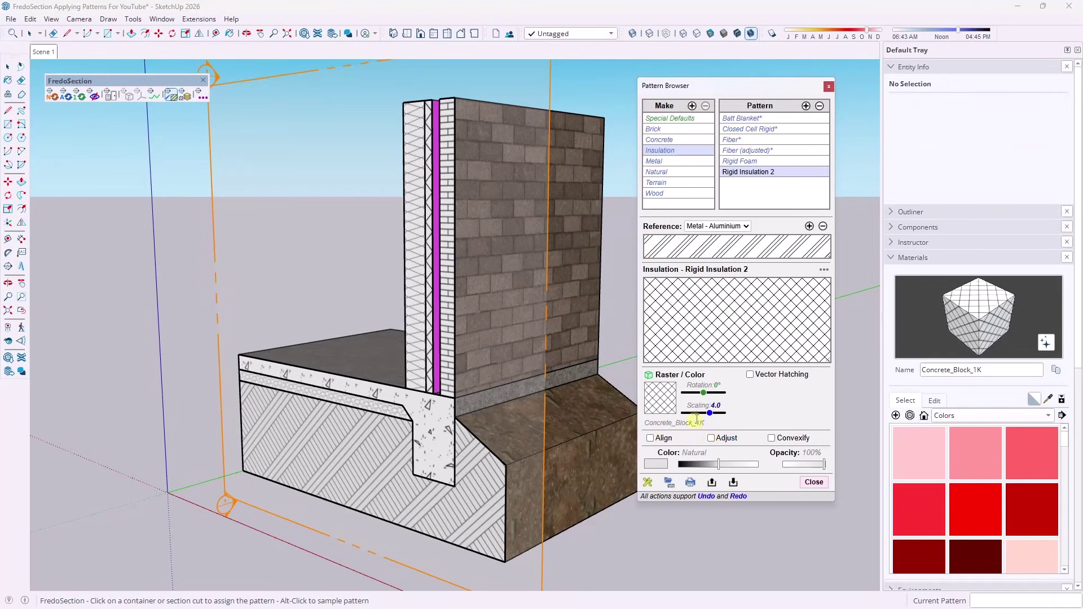
pyautogui.moveTo(710, 420); pyautogui.dragTo(706, 421)
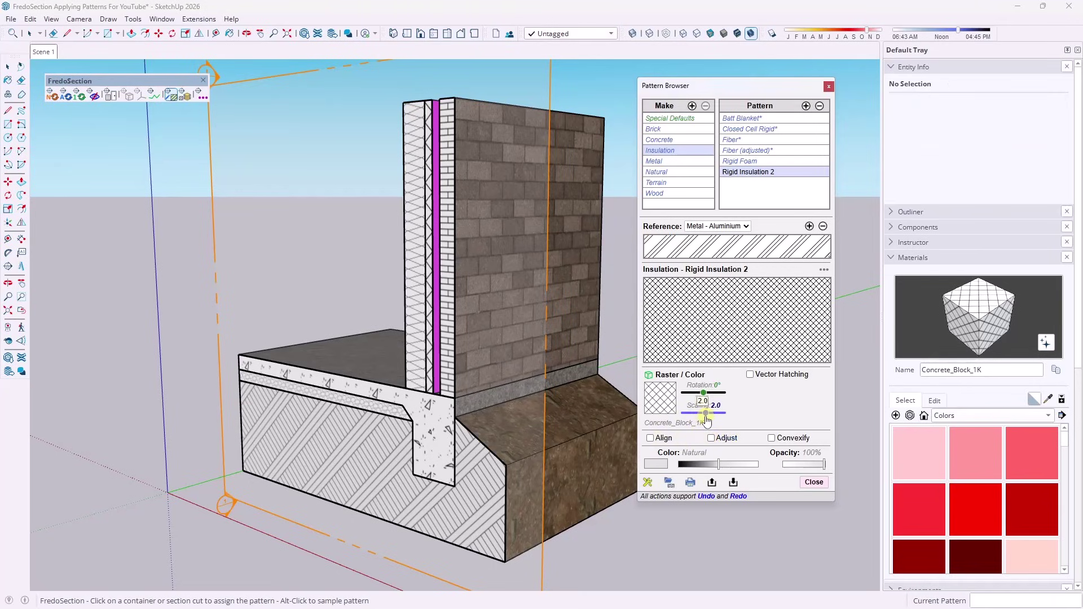
pyautogui.click(430, 239)
# Set the Rigid Insulation 2 pattern's rotation to 45° and its scaling to 1.0.
pyautogui.scroll(5, 430, 240)
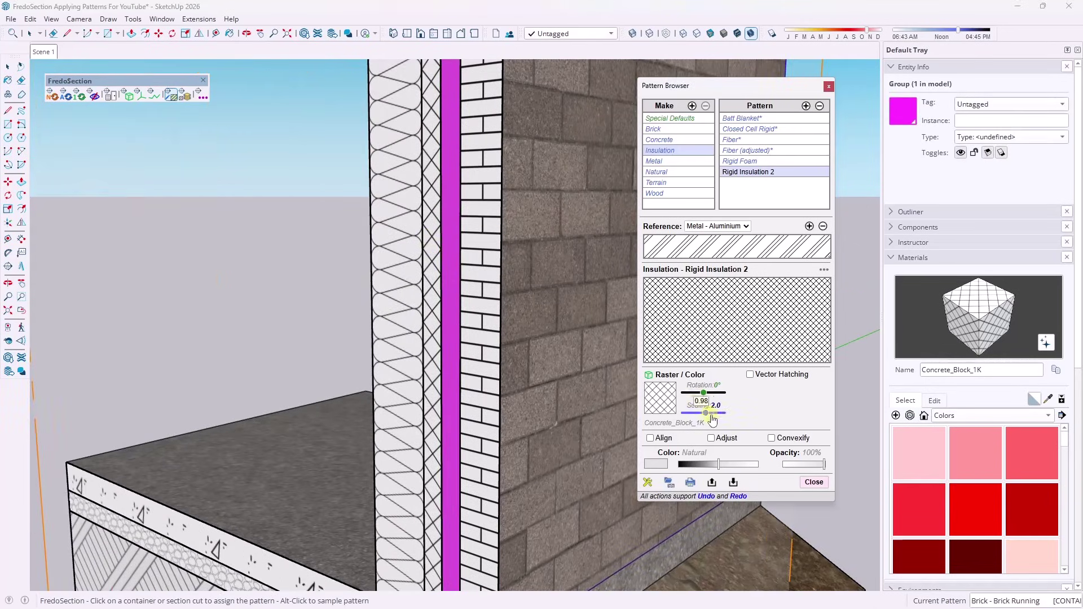
pyautogui.moveTo(704, 397); pyautogui.dragTo(714, 396)
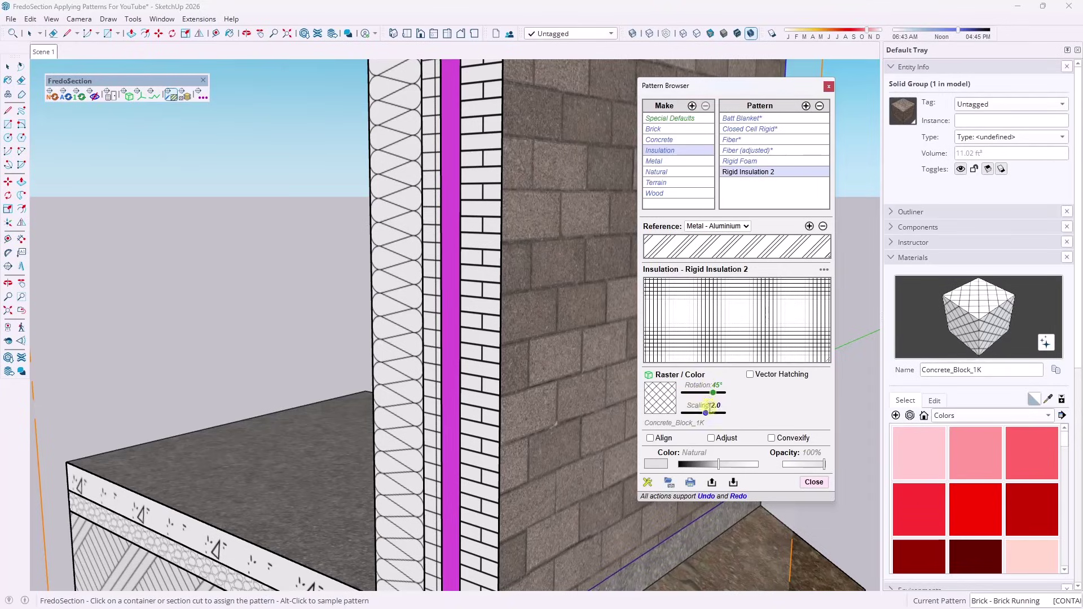
pyautogui.moveTo(707, 416); pyautogui.dragTo(704, 417)
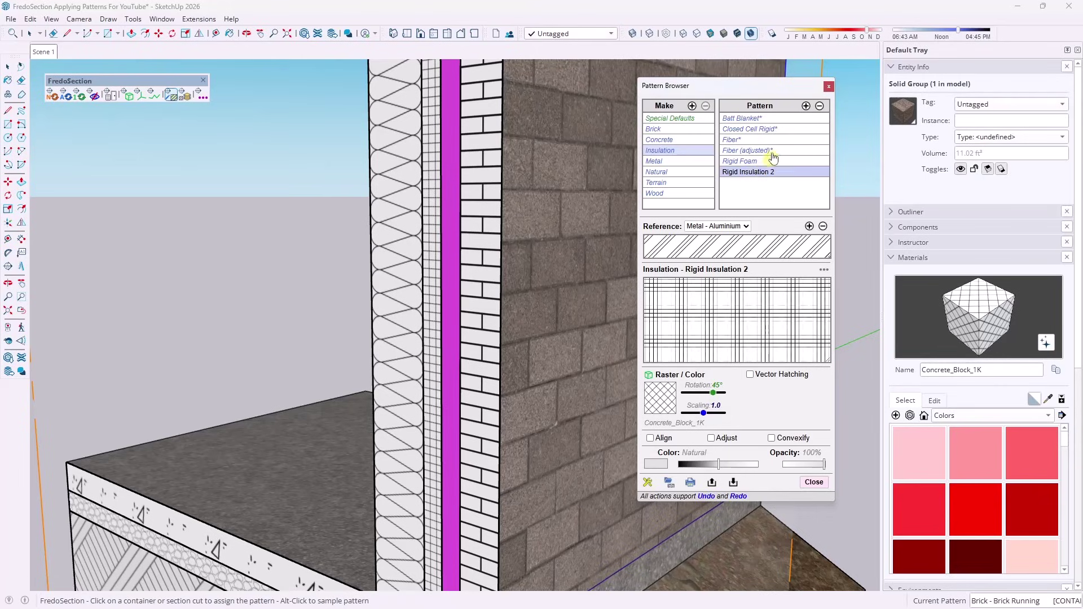
# Move the section plane about 1' 1 9/16" deeper into the wall model and compute the section cuts for the current scene.
pyautogui.scroll(-5, 479, 224)
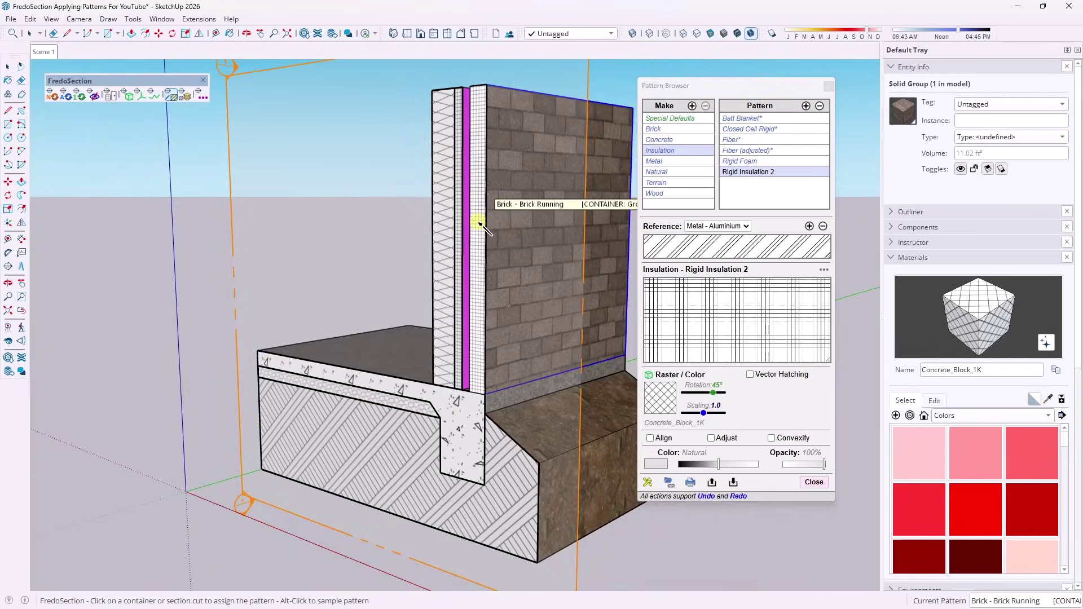
pyautogui.scroll(-3, 496, 274)
pyautogui.moveTo(502, 271); pyautogui.dragTo(527, 243, button='middle')
pyautogui.press('space')
pyautogui.click(513, 163)
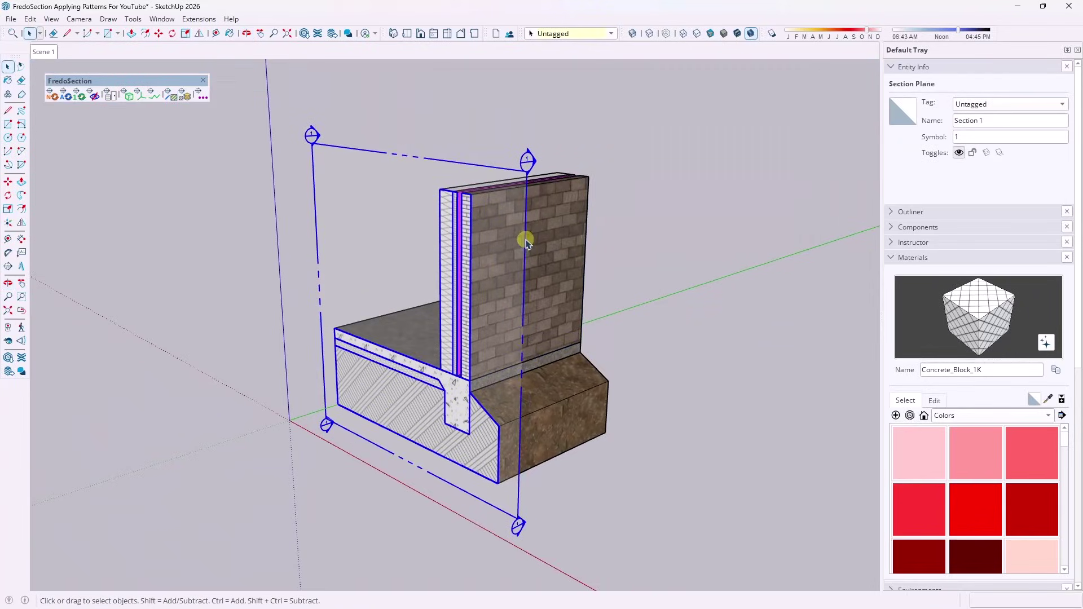
pyautogui.press('m')
pyautogui.click(497, 174)
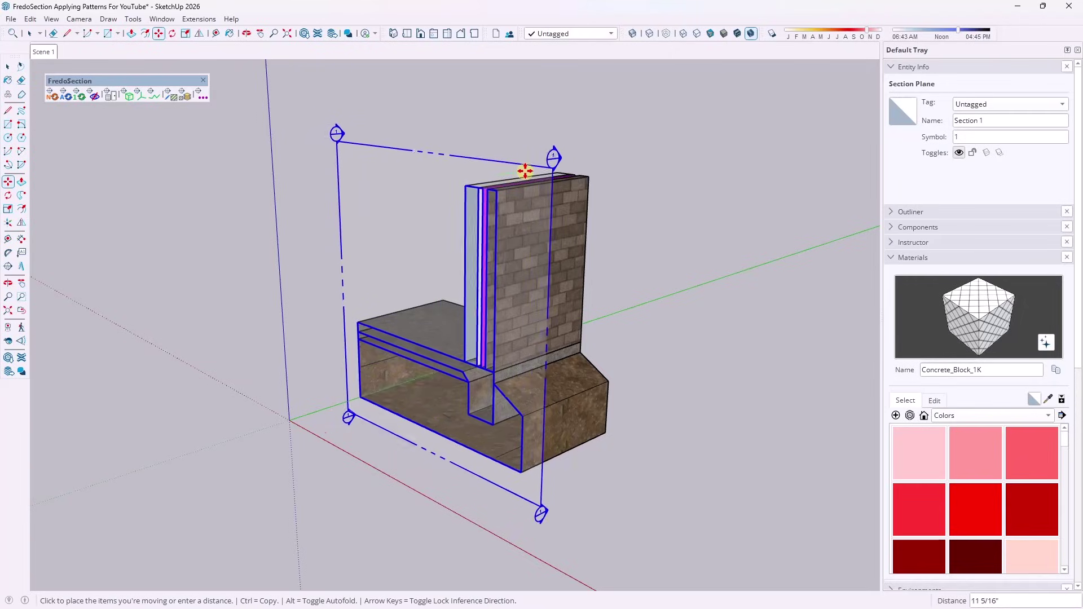
pyautogui.click(529, 170)
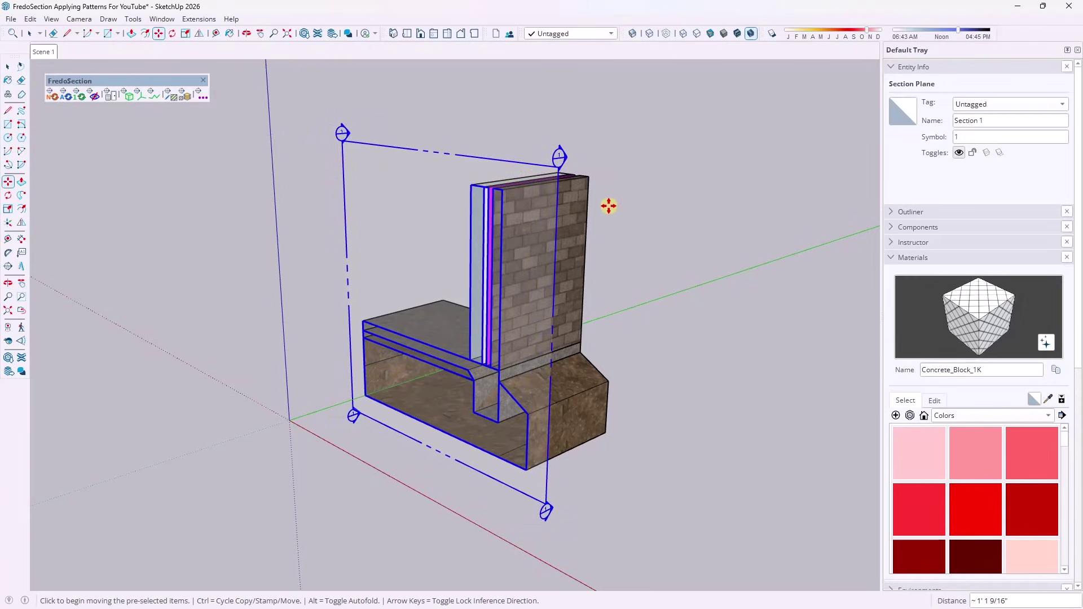
pyautogui.press('space')
pyautogui.scroll(2, 513, 243)
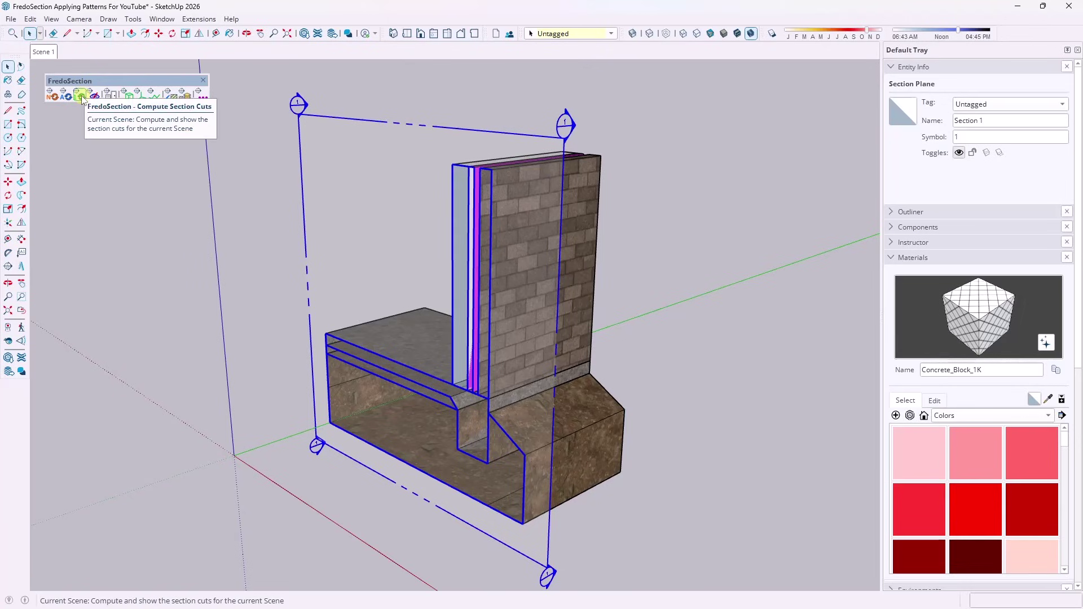
pyautogui.click(81, 97)
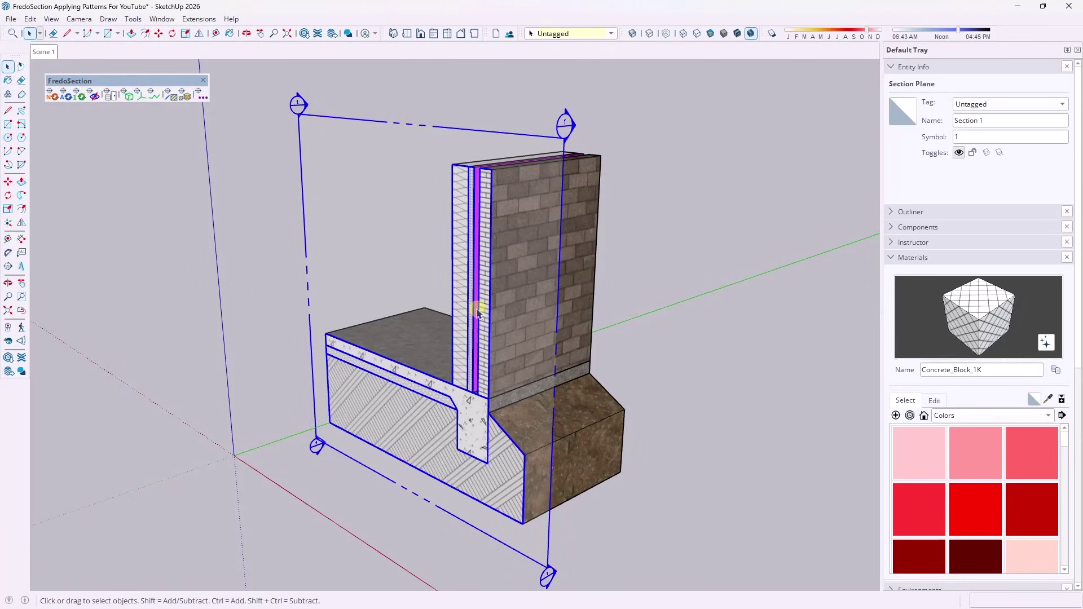
# Turn off the section plane's active cut and move the plane about 1' 6 3/4" back toward the wall's near end.
pyautogui.rightClick(498, 147)
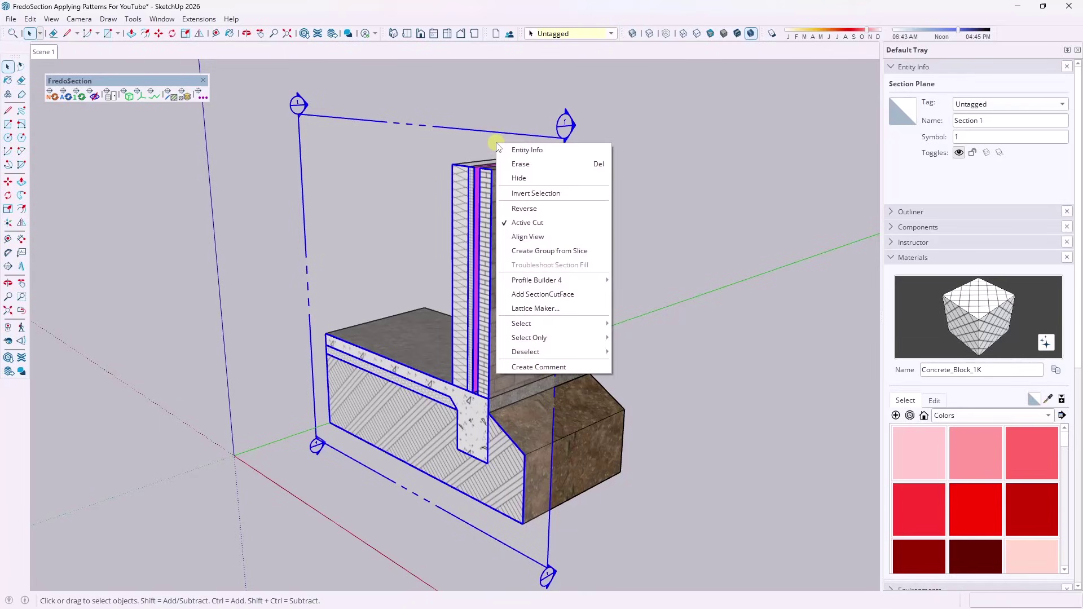
pyautogui.click(536, 227)
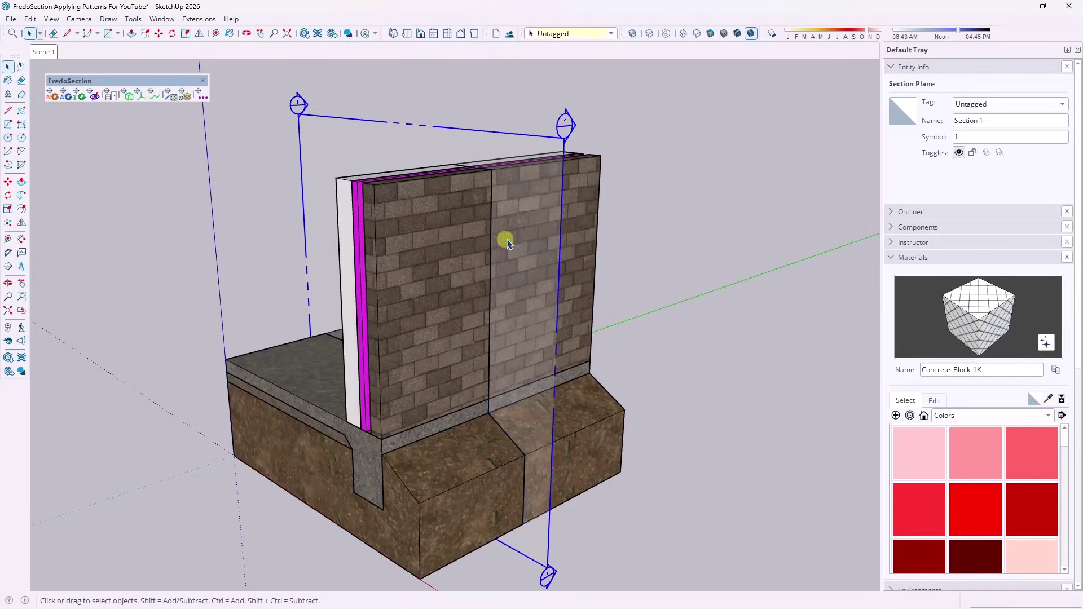
pyautogui.moveTo(506, 243); pyautogui.dragTo(500, 270, button='middle')
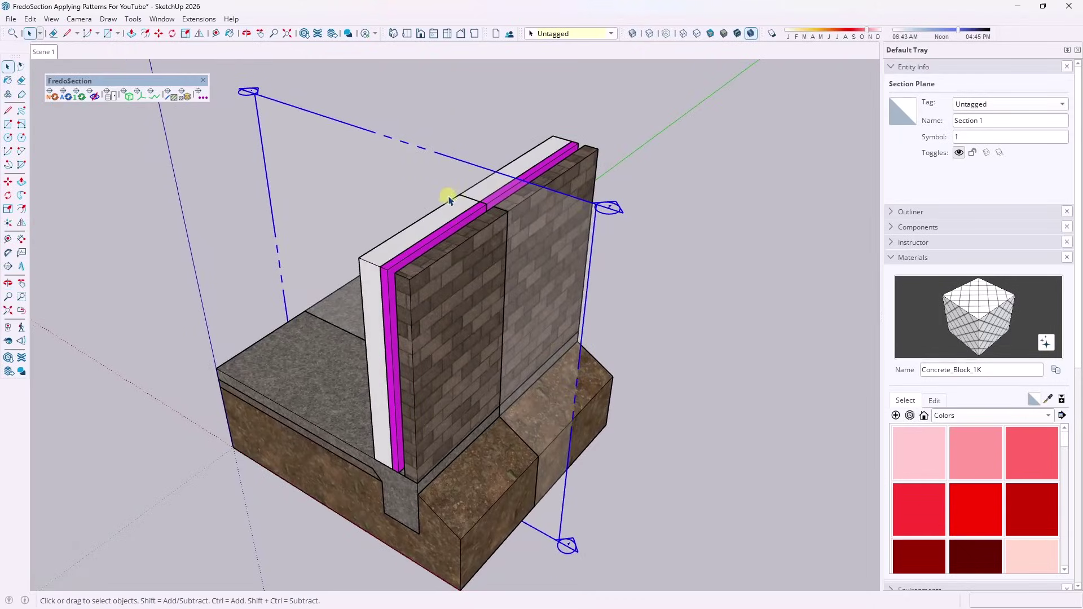
pyautogui.click(584, 295)
pyautogui.press('m')
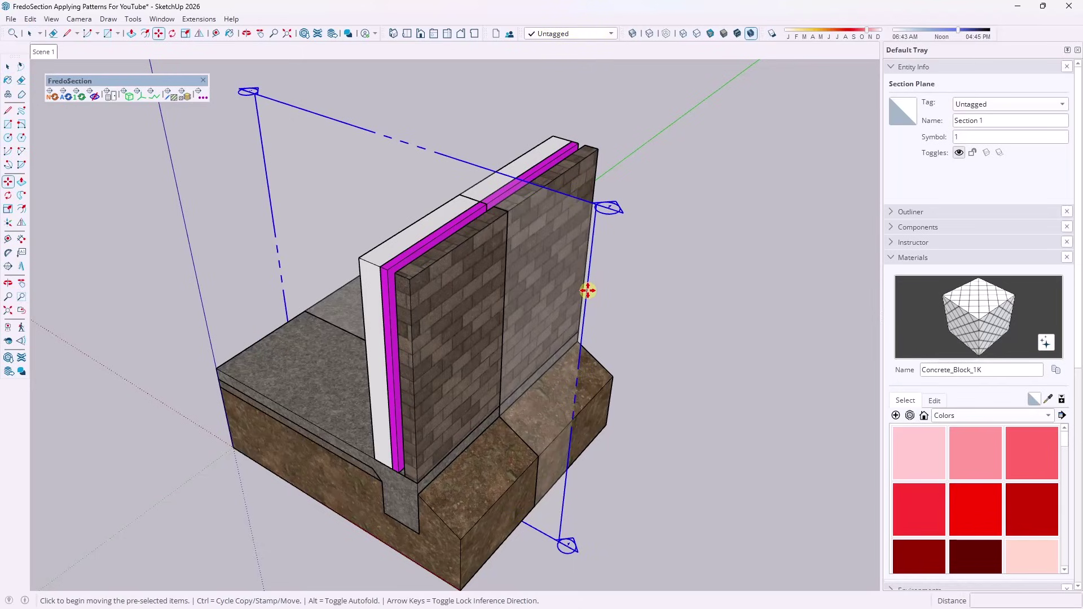
pyautogui.click(587, 292)
pyautogui.press('space')
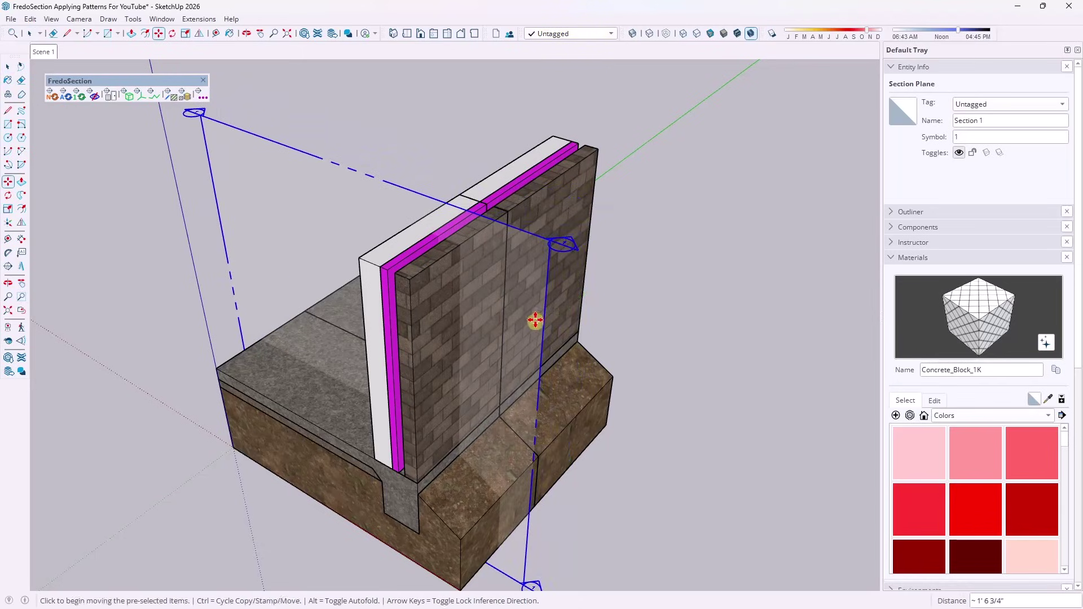
# Reactivate the section plane's cut and recompute the section cuts at the plane's new position.
pyautogui.rightClick(536, 374)
pyautogui.rightClick(538, 375)
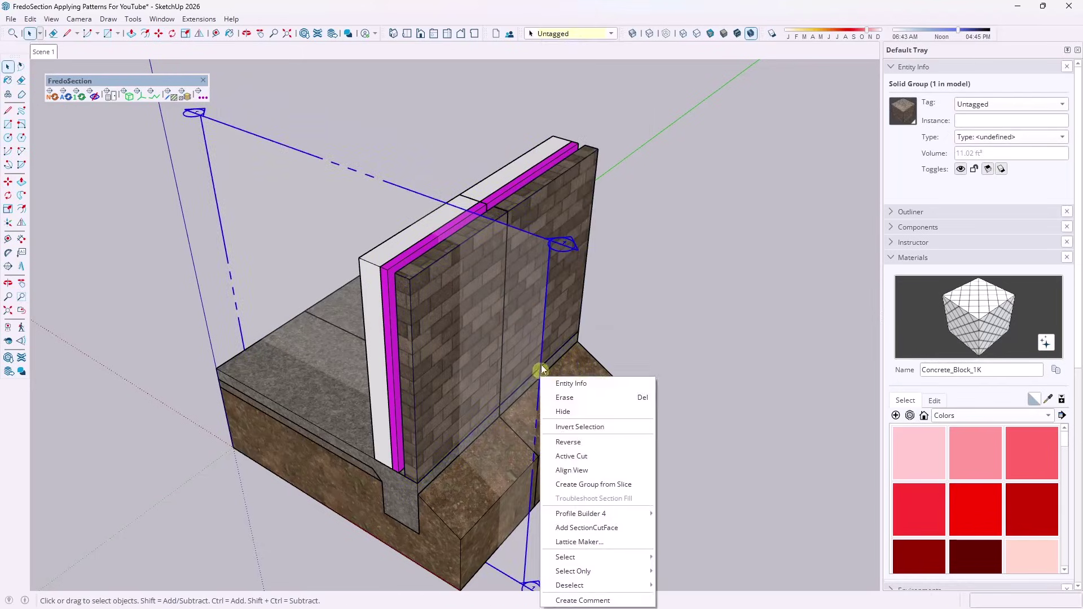
pyautogui.click(567, 455)
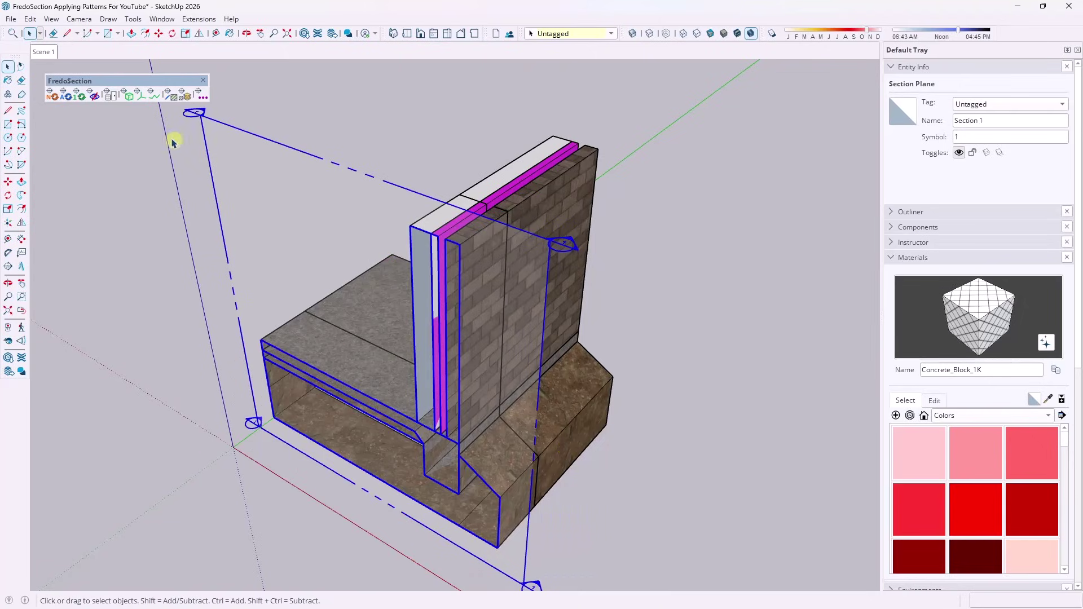
pyautogui.click(81, 100)
# Turn off the active cut of the section plane through the wall model.
pyautogui.moveTo(531, 387); pyautogui.dragTo(459, 218, button='middle')
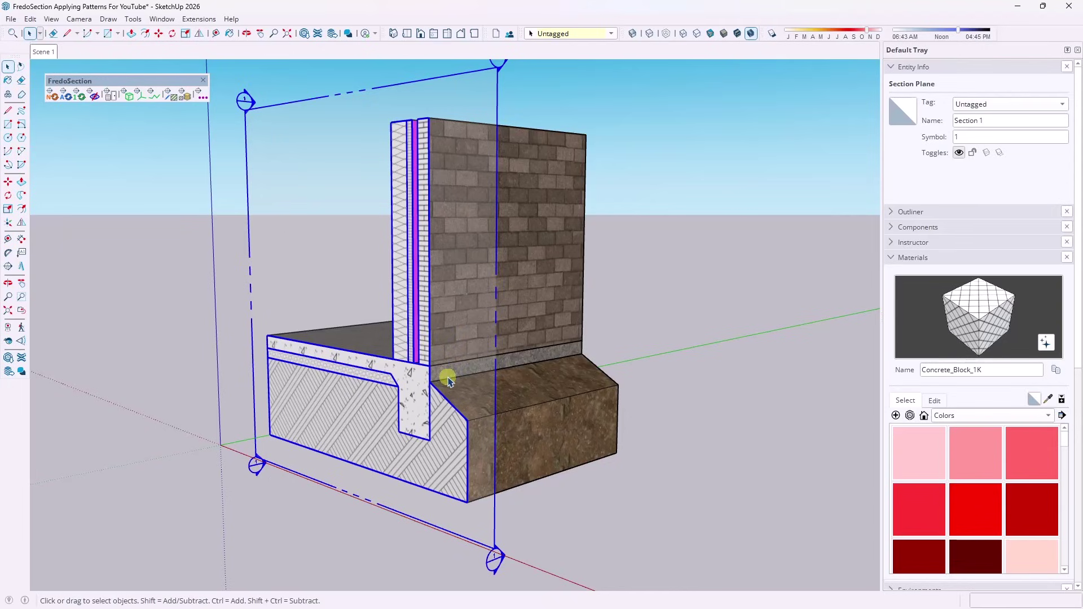
pyautogui.moveTo(452, 251); pyautogui.dragTo(469, 316, button='middle')
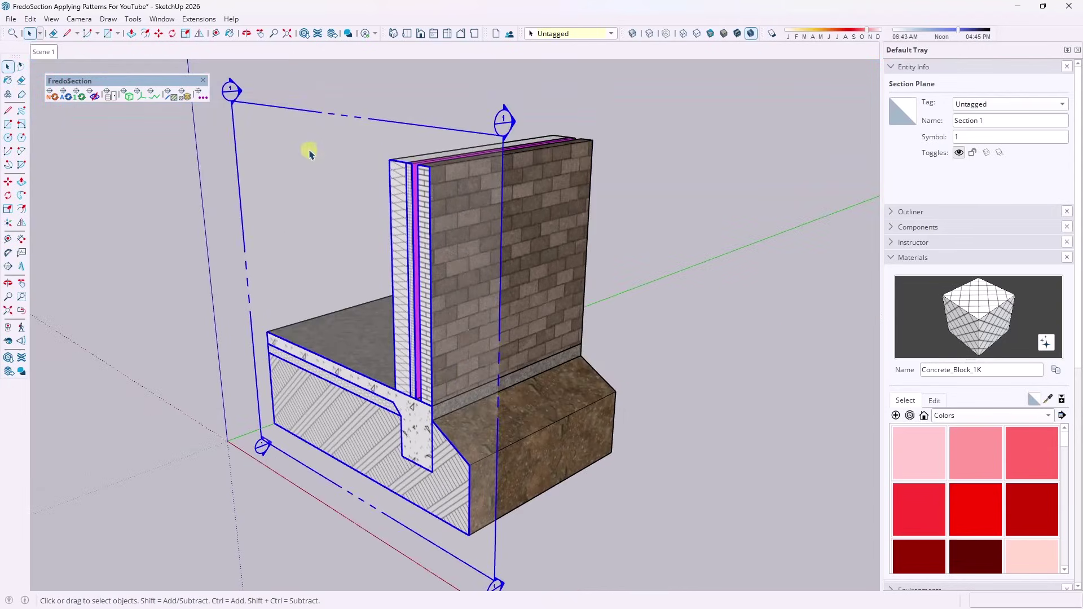
pyautogui.moveTo(309, 150); pyautogui.dragTo(355, 181, button='middle')
pyautogui.rightClick(329, 143)
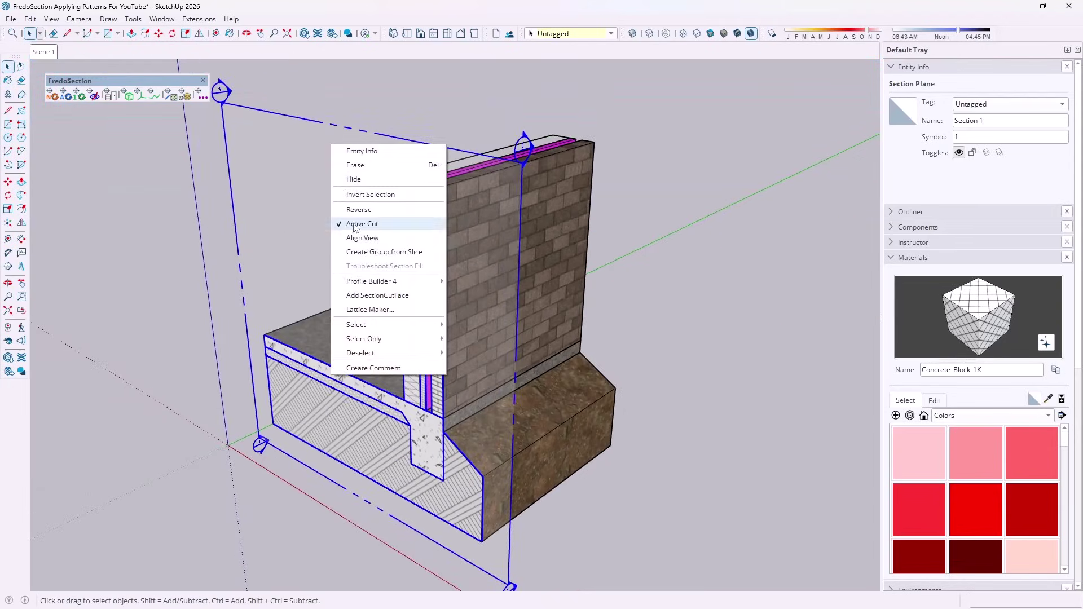
pyautogui.click(369, 215)
# Add a second scene from the uncut view, saving the style changes as a new style.
pyautogui.rightClick(45, 57)
pyautogui.click(59, 86)
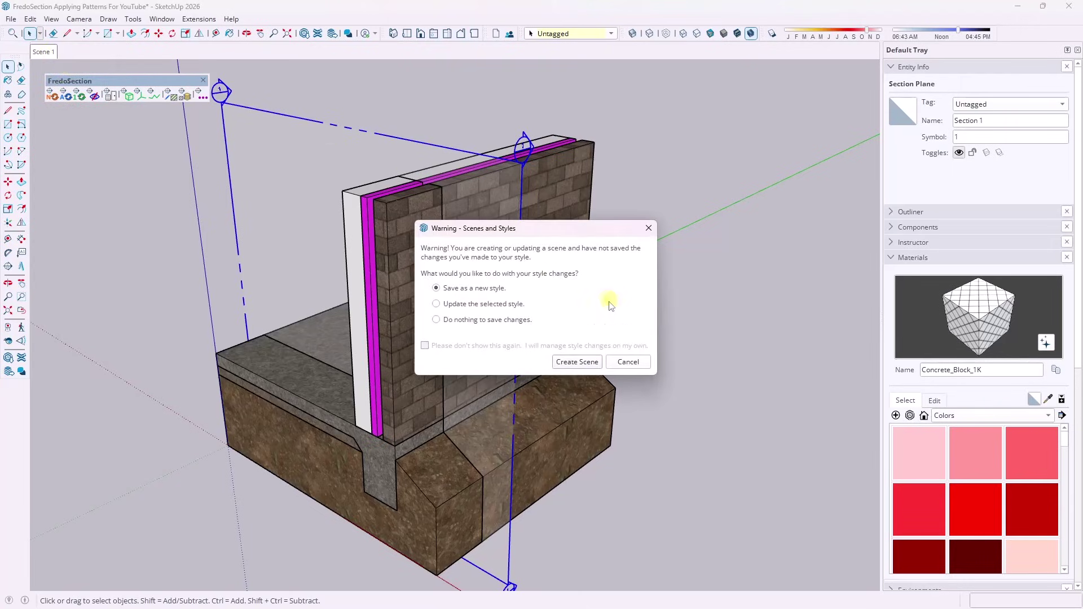
pyautogui.click(575, 361)
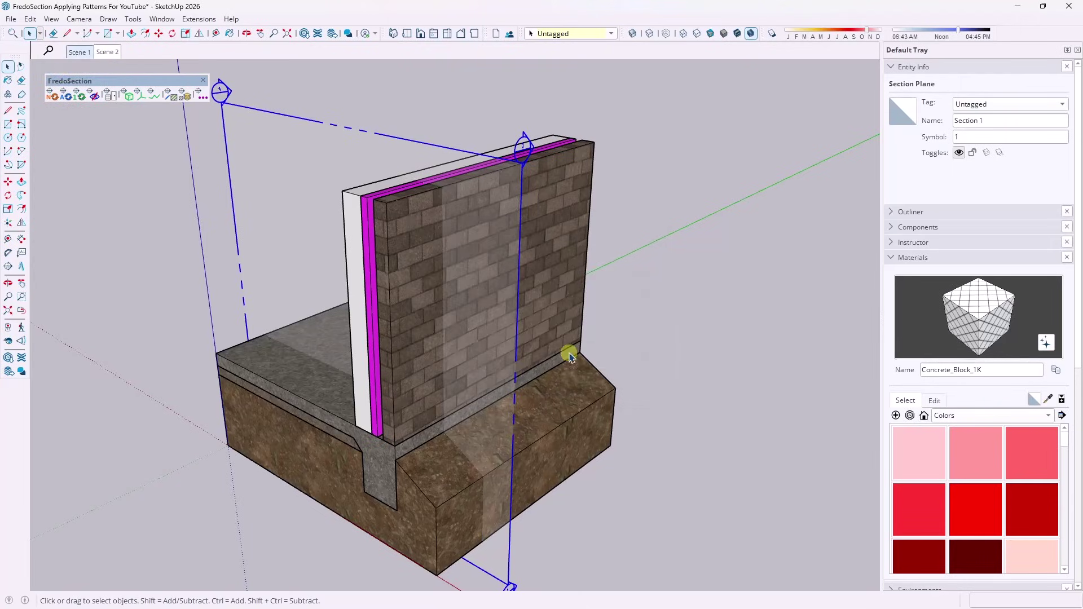
# Move Scene 2 ahead of Scene 1 and rename it Working View.
pyautogui.rightClick(102, 55)
pyautogui.click(123, 60)
pyautogui.rightClick(85, 52)
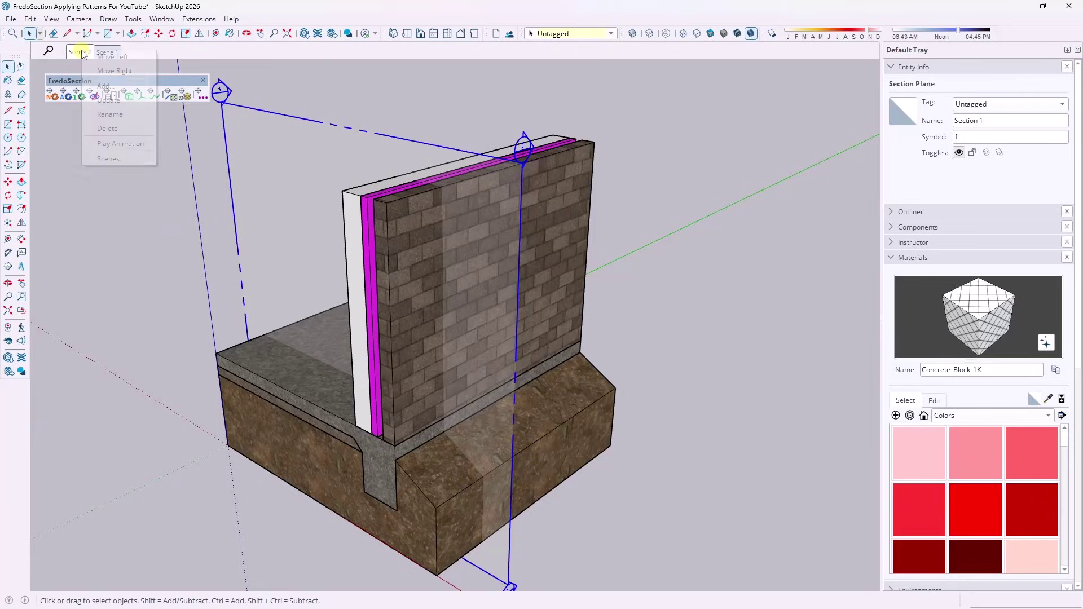
pyautogui.click(126, 114)
pyautogui.write('Working View')
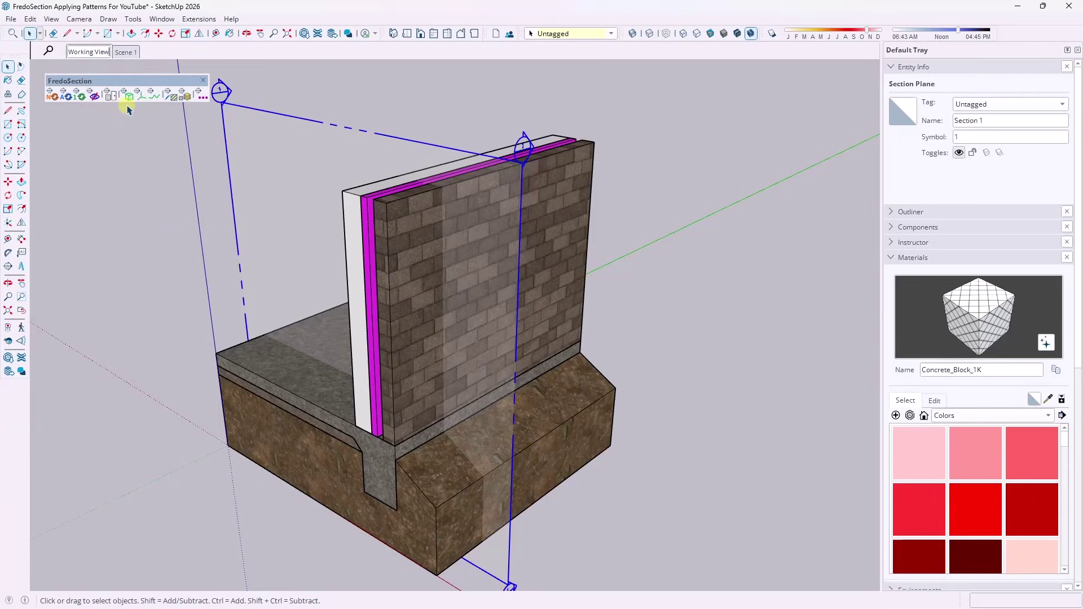
pyautogui.press('Return')
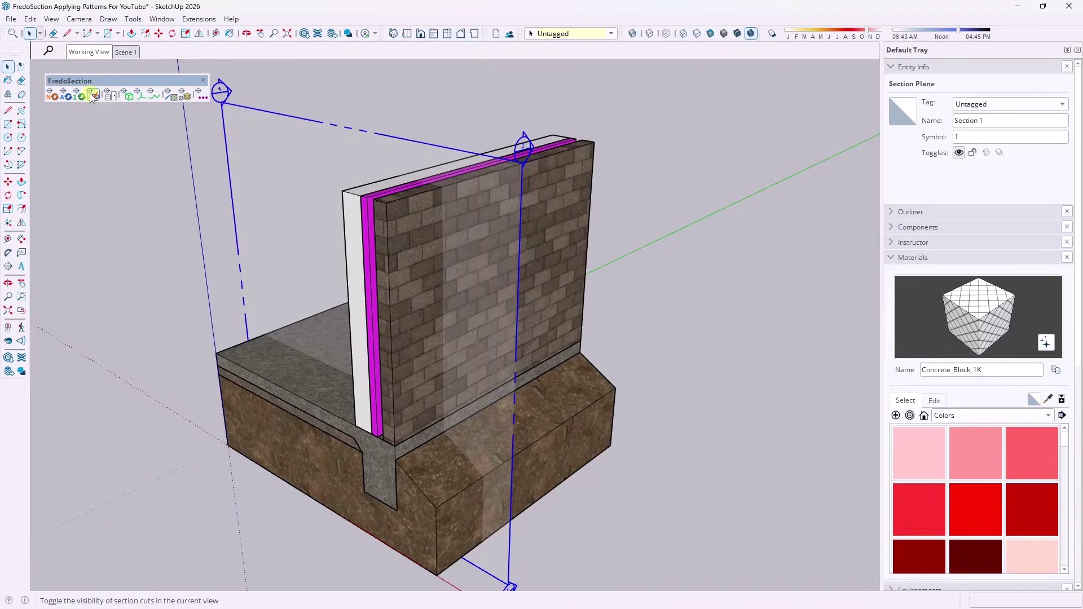
# Switch to the Working View scene and back to Scene 1, and compute the section cuts for Scene 1.
pyautogui.click(105, 52)
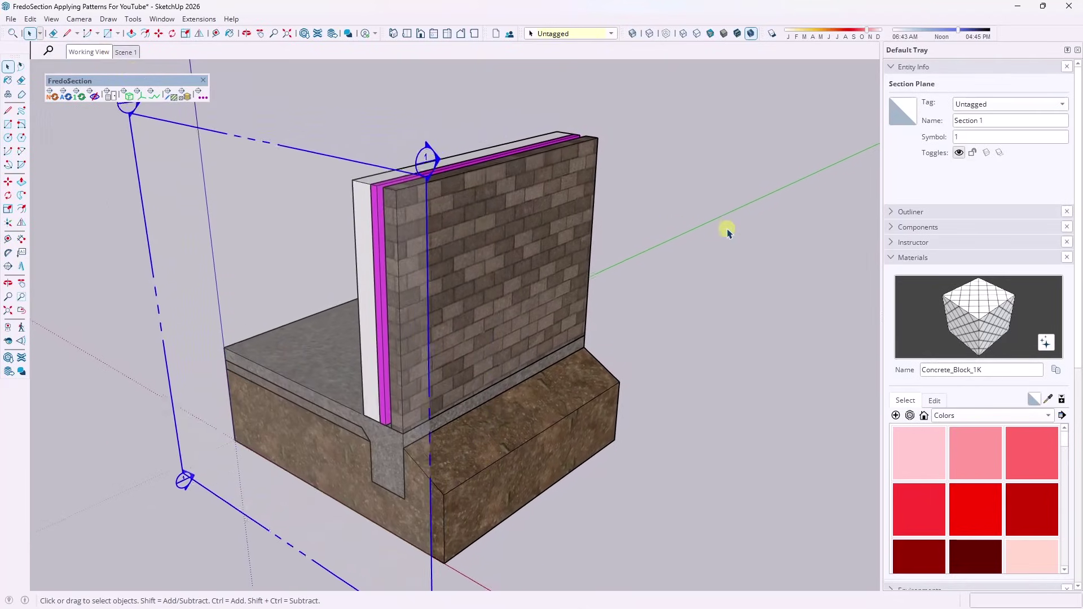
pyautogui.click(125, 52)
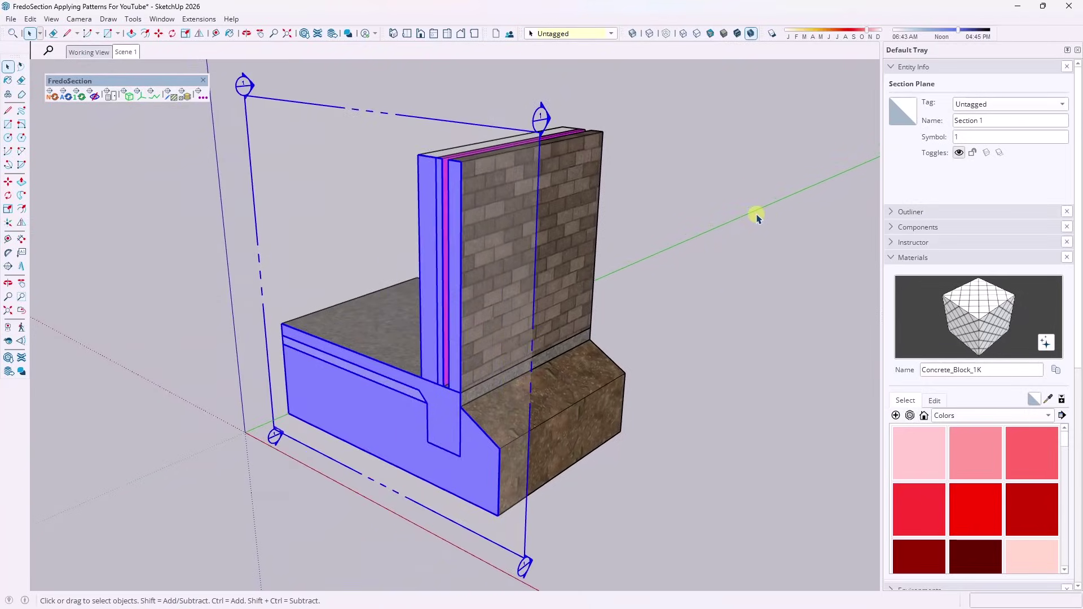
pyautogui.click(757, 213)
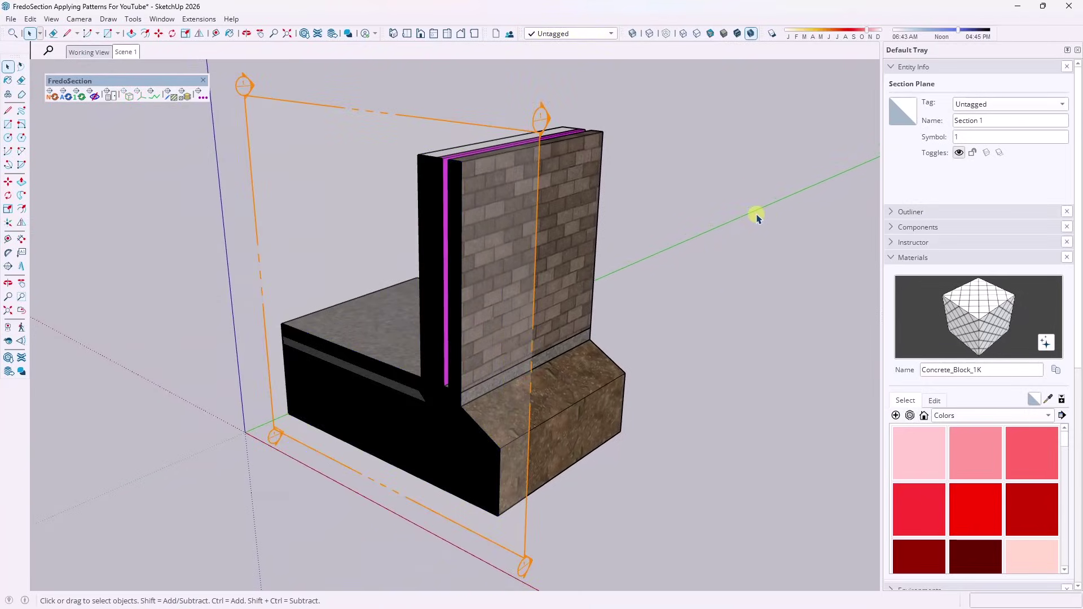
pyautogui.click(376, 121)
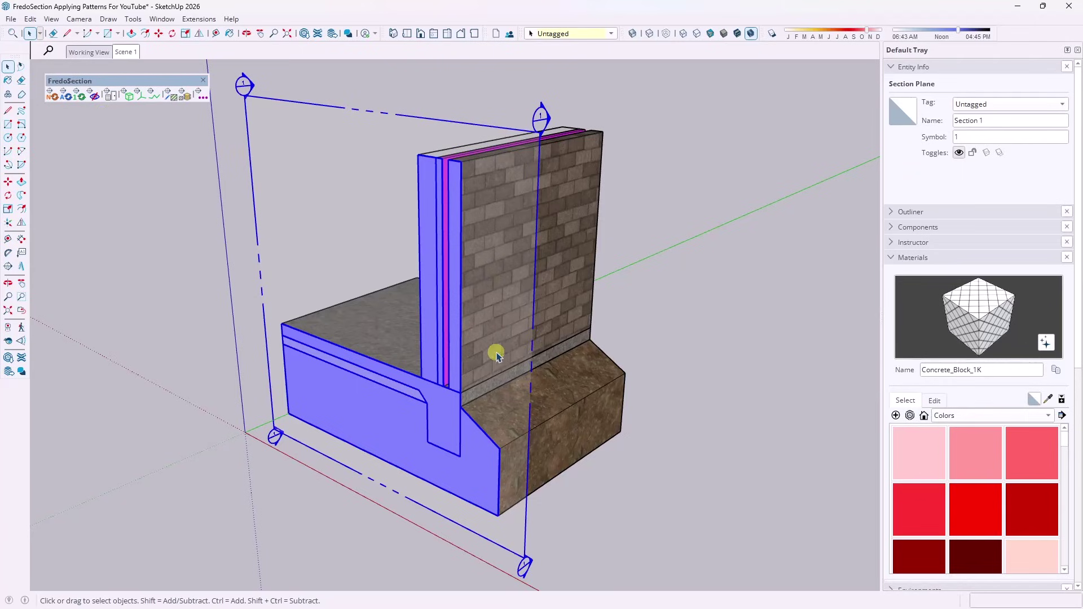
pyautogui.click(79, 96)
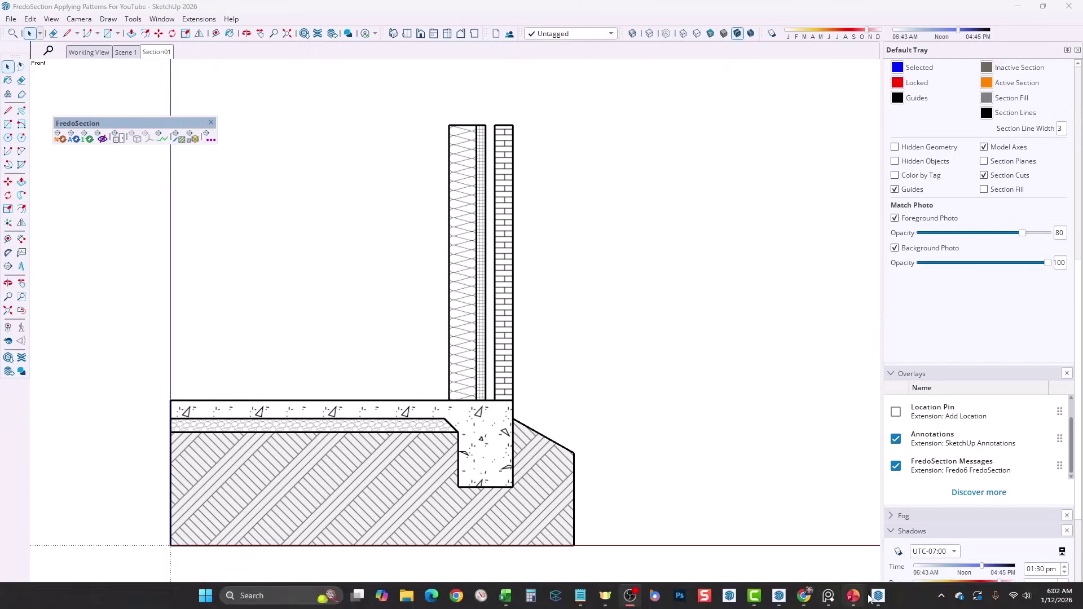
# Switch to LayOut and examine the hatch patterns in the Section01 viewport.
pyautogui.click(877, 595)
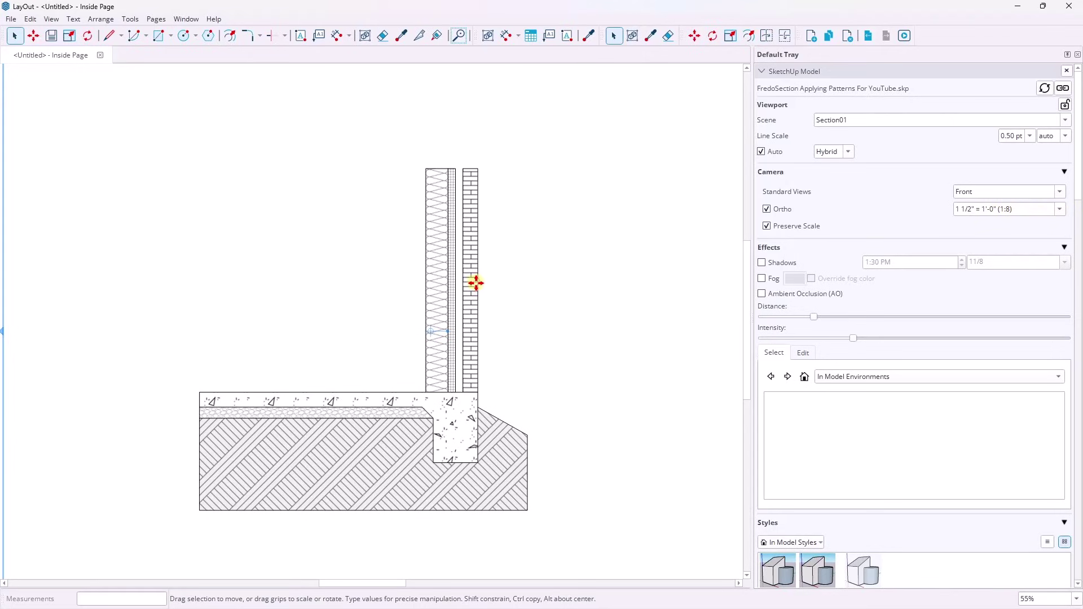
pyautogui.scroll(-3, 476, 278)
pyautogui.scroll(4, 476, 279)
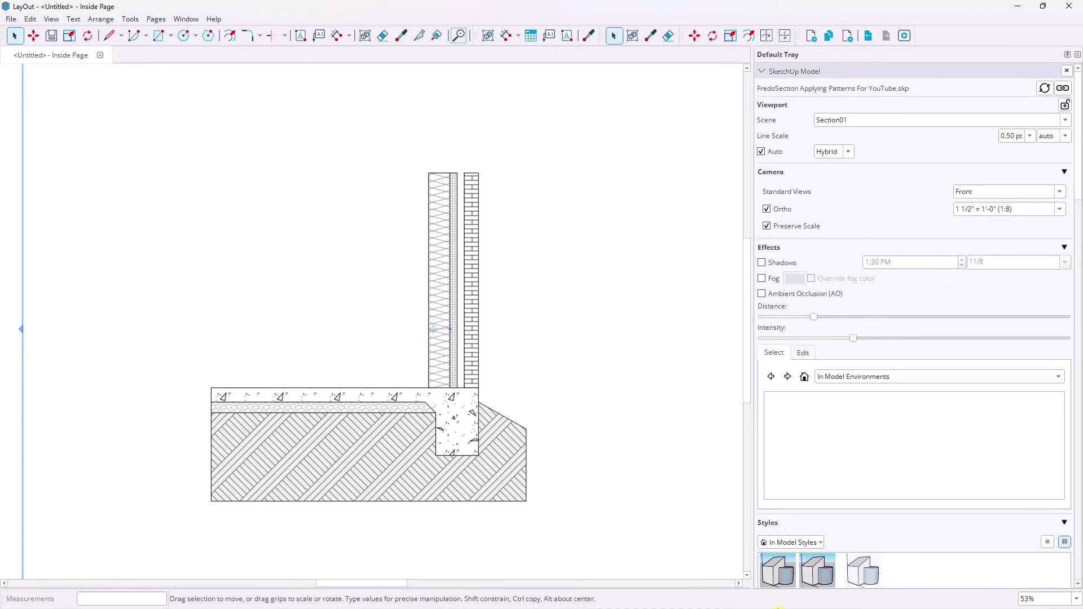
# Switch back to SketchUp and set the Section01 scene's paper scale to 1:8 with the Container only pattern mode.
pyautogui.hotkey('alt', 'Tab')
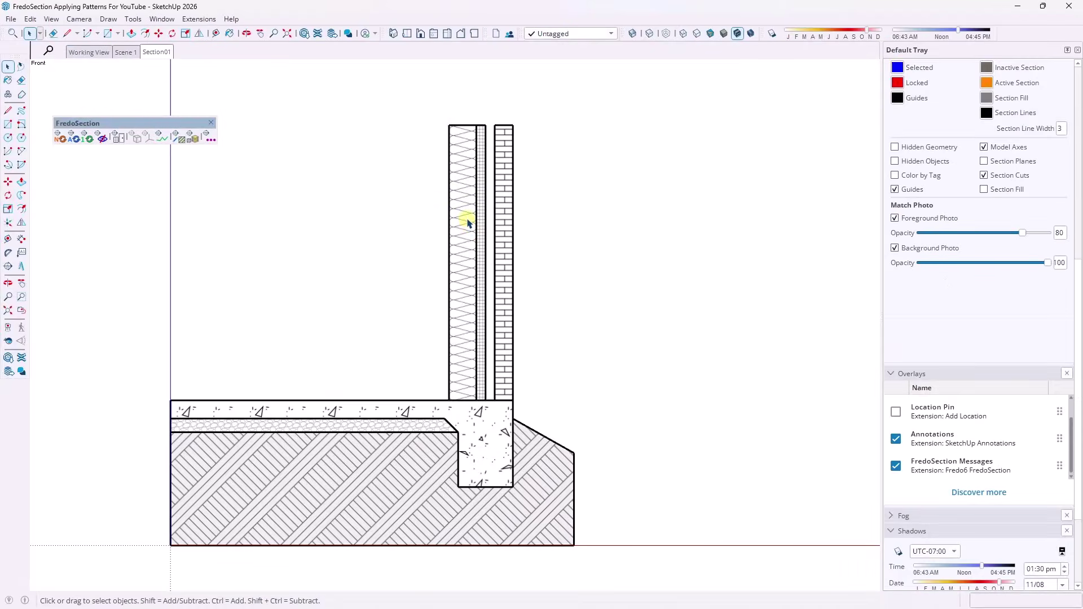
pyautogui.click(209, 139)
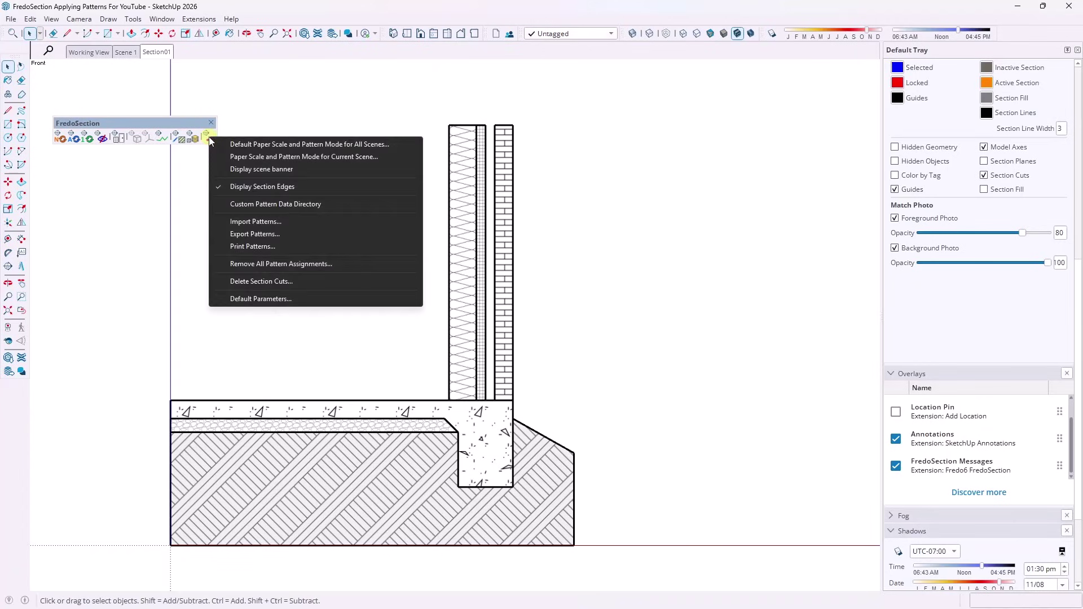
pyautogui.click(313, 157)
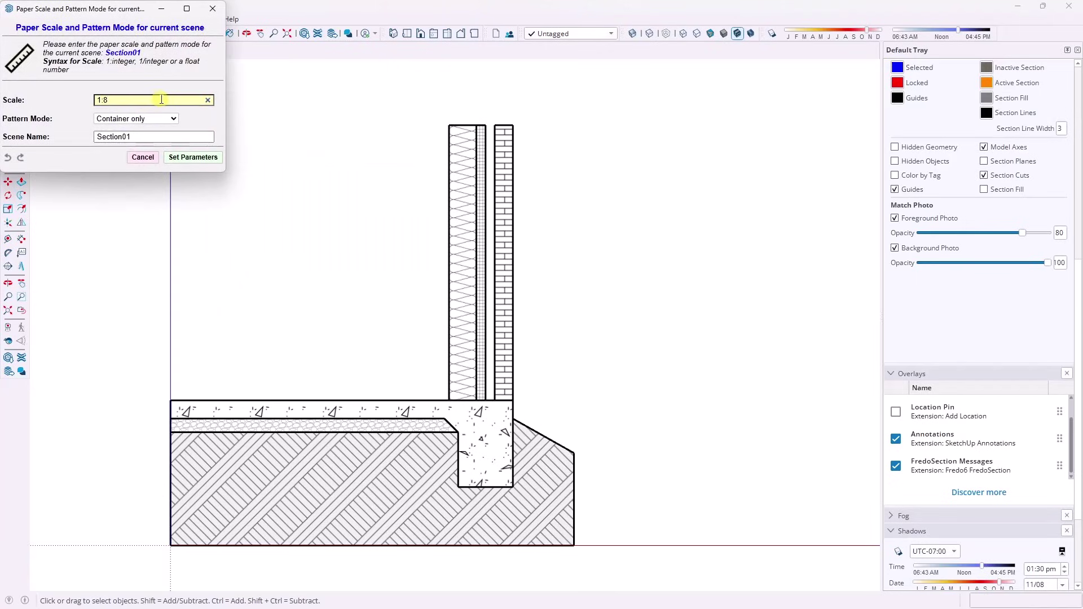
pyautogui.click(180, 159)
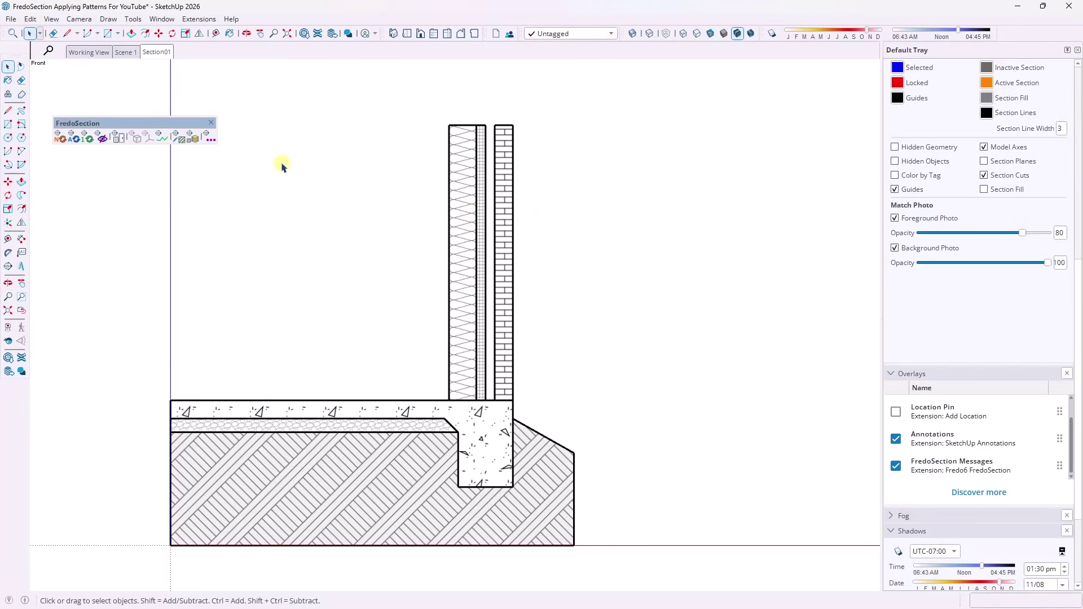
# Set the default paper scale for all scenes with Container only mode and recompute the current scene's section cuts.
pyautogui.click(210, 139)
pyautogui.click(258, 150)
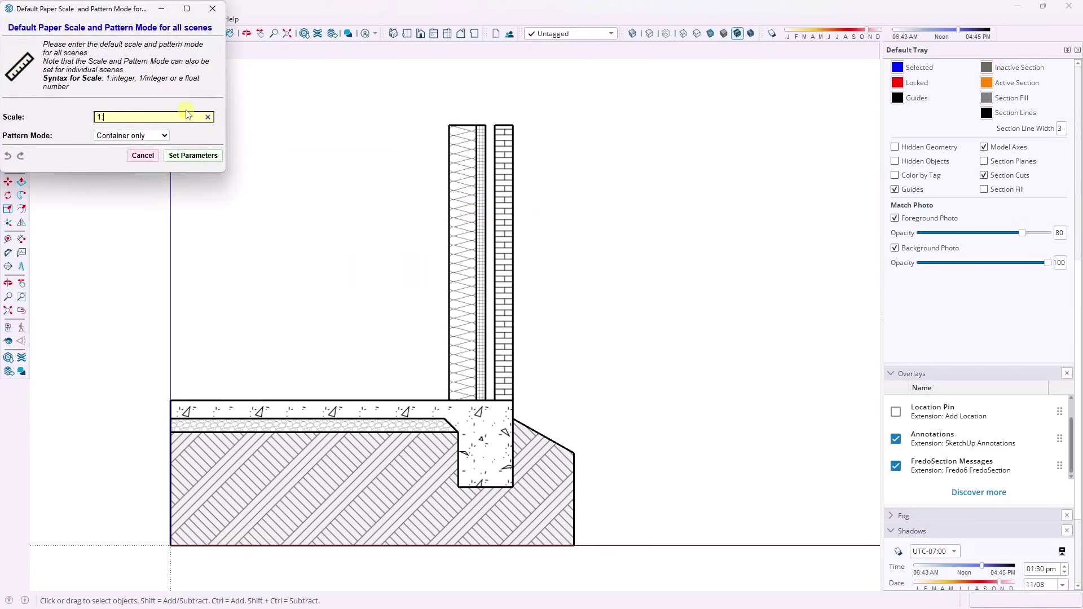
pyautogui.press('Return')
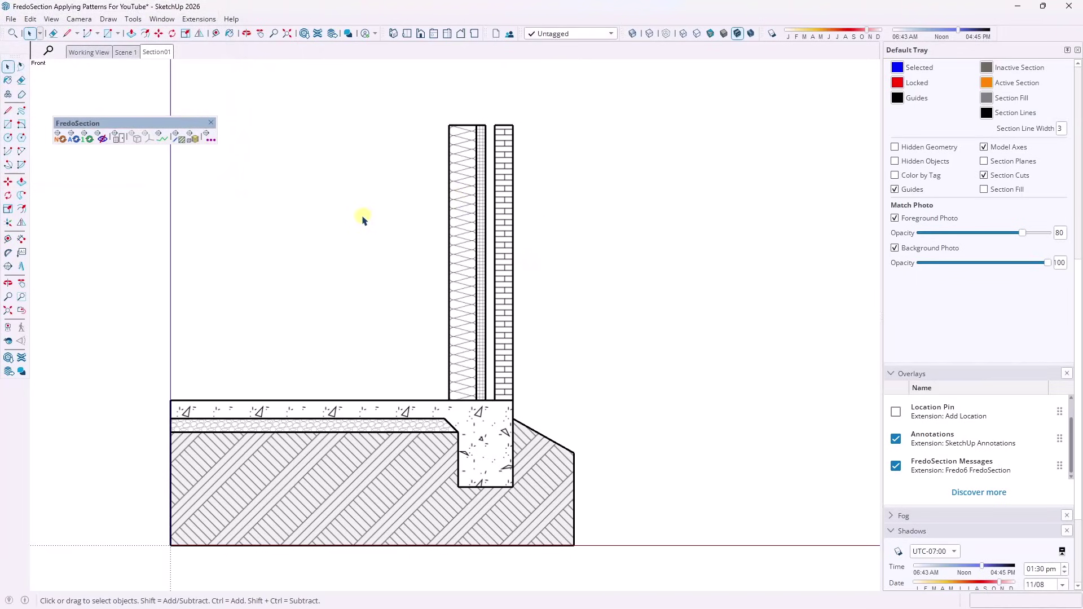
pyautogui.click(88, 141)
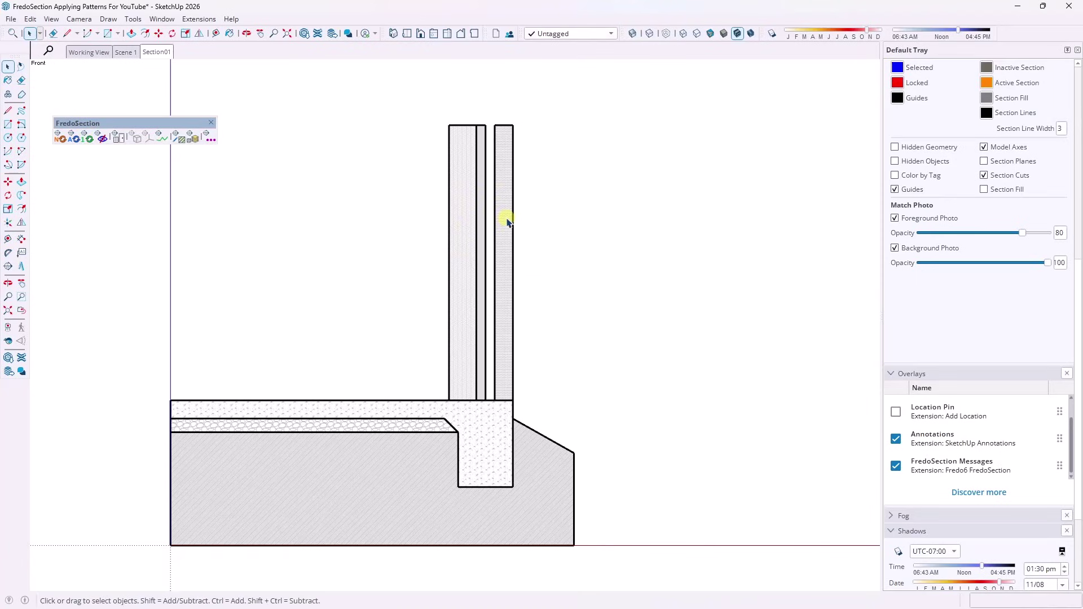
# In the Pattern Browser, set the scaling of the wall's Fiber insulation to 9.0 and of Rigid Insulation 2 to about 6.0.
pyautogui.click(179, 138)
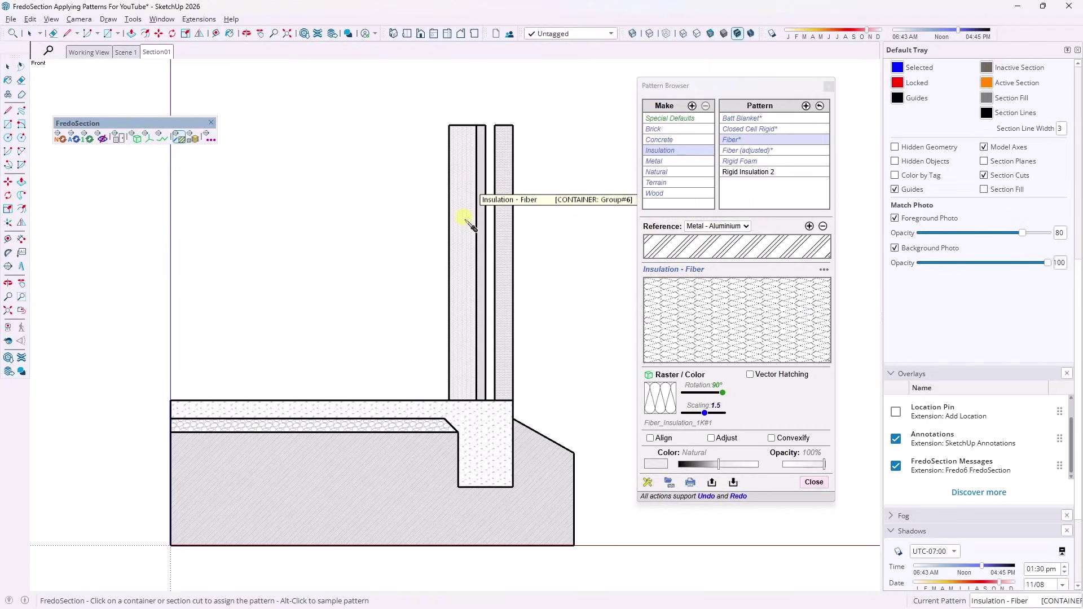
pyautogui.moveTo(704, 413); pyautogui.dragTo(721, 418)
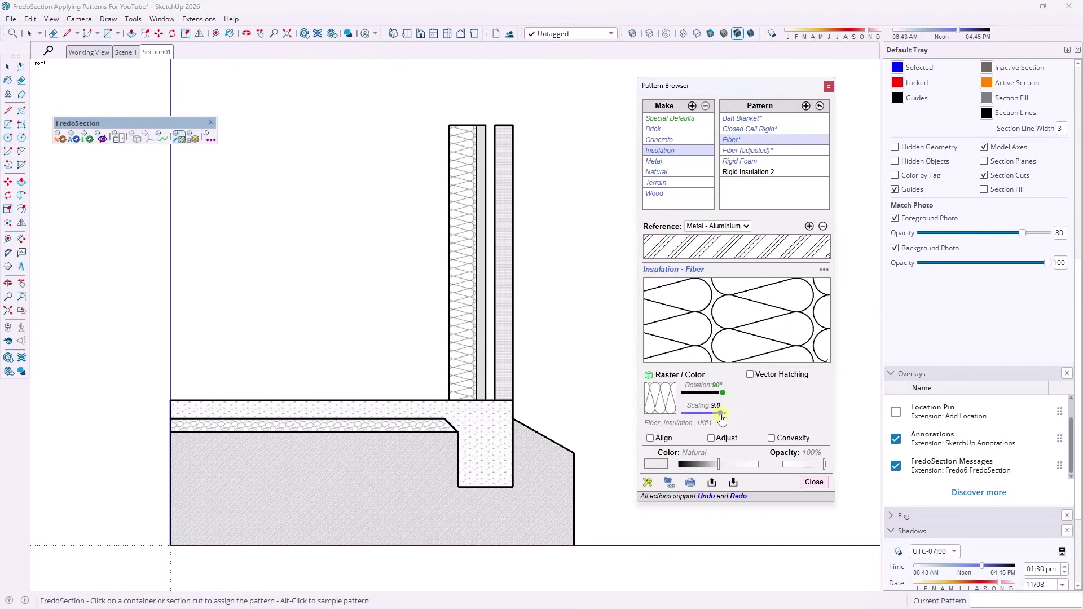
pyautogui.keyDown('alt'); pyautogui.click(482, 221); pyautogui.keyUp('alt')
pyautogui.moveTo(703, 413)
pyautogui.mouseDown()
pyautogui.moveTo(713, 415)
pyautogui.moveTo(710, 393)
pyautogui.moveTo(717, 418)
pyautogui.mouseUp()
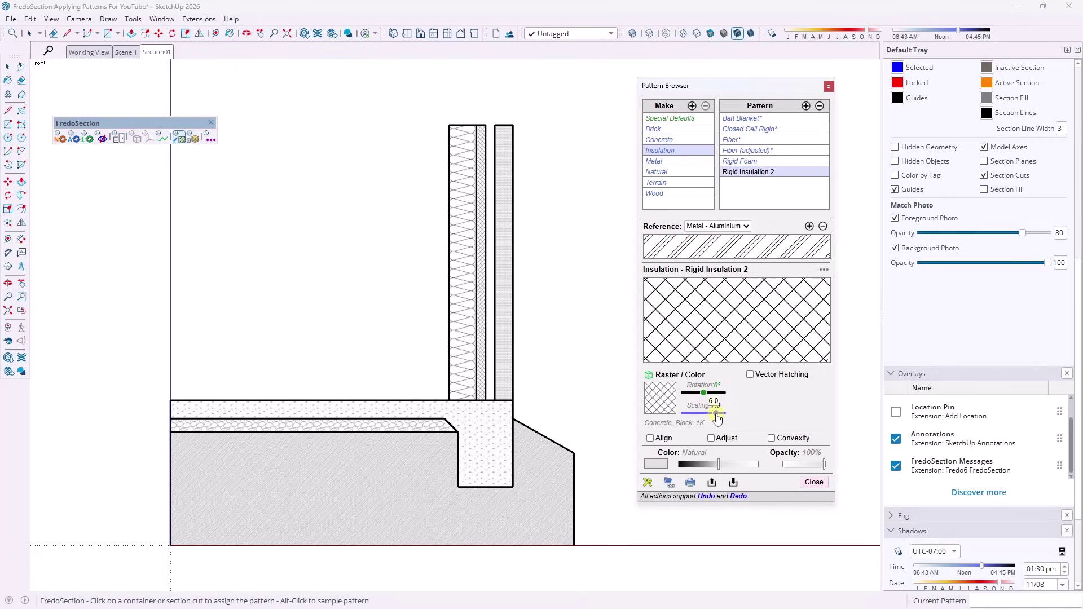
# Sample the Brick Running and concrete patterns from the section and enlarge their scaling.
pyautogui.keyDown('alt'); pyautogui.click(497, 213); pyautogui.keyUp('alt')
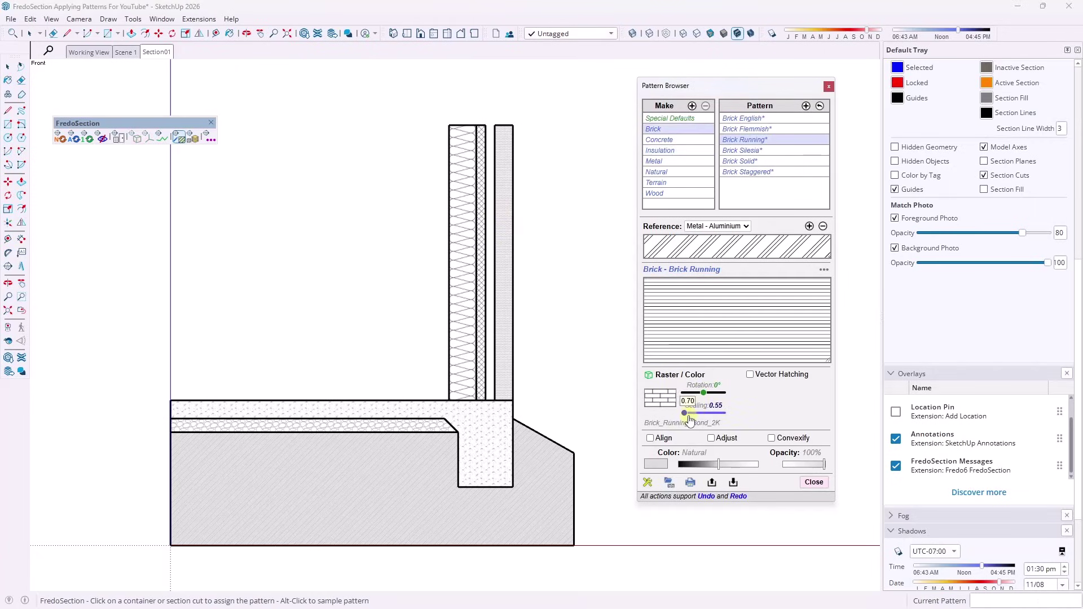
pyautogui.moveTo(689, 418); pyautogui.dragTo(724, 415)
pyautogui.keyDown('alt'); pyautogui.click(495, 441); pyautogui.keyUp('alt')
# Sample the Terrain - Earth pattern from the ground section and set its scaling to 10.0.
pyautogui.keyDown('alt'); pyautogui.click(401, 463); pyautogui.keyUp('alt')
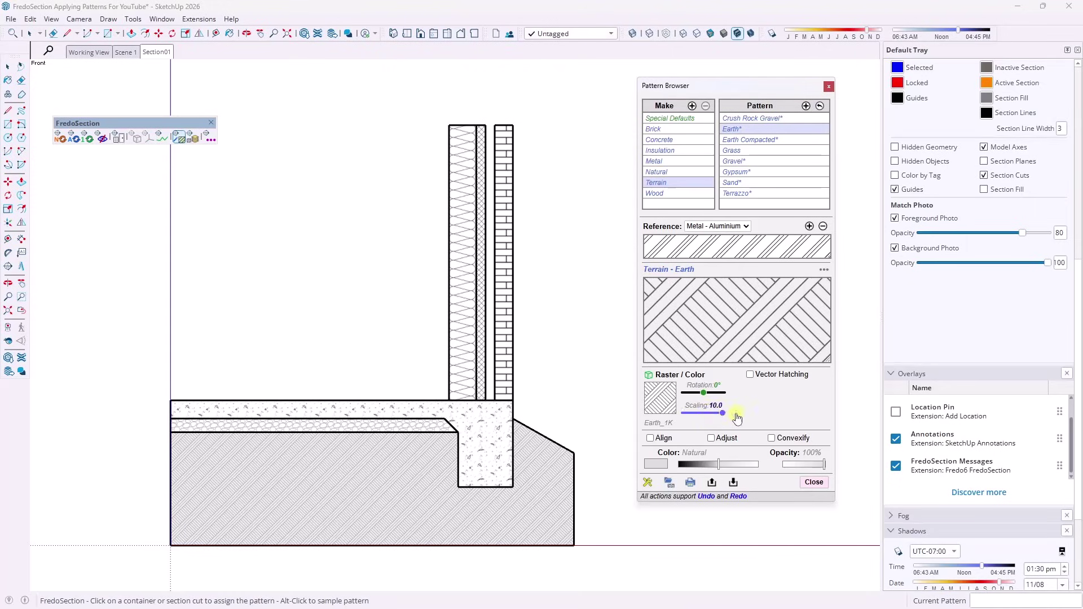
pyautogui.click(716, 406)
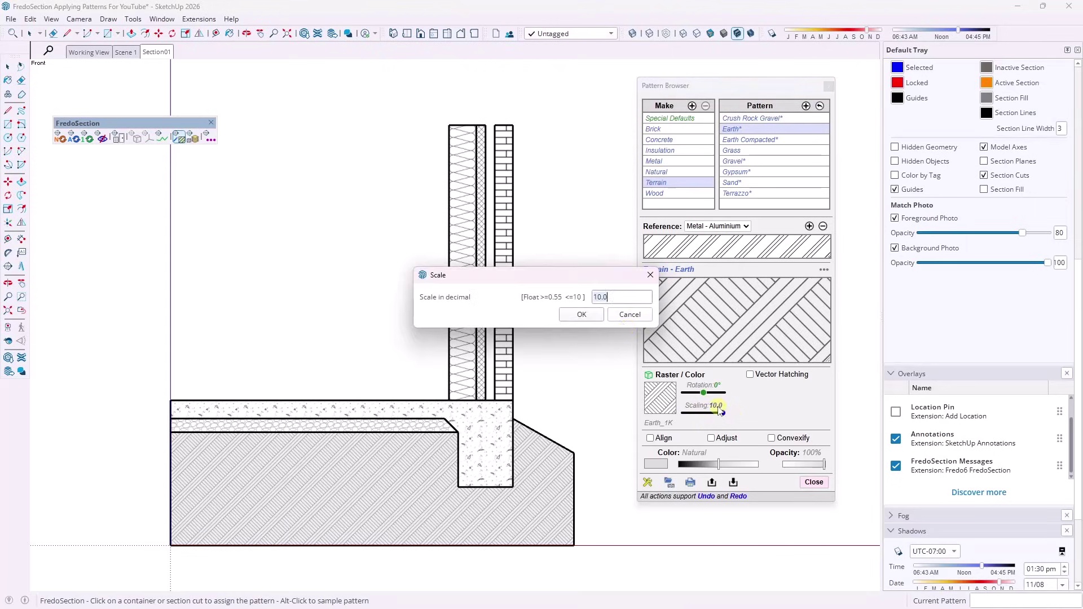
pyautogui.click(619, 311)
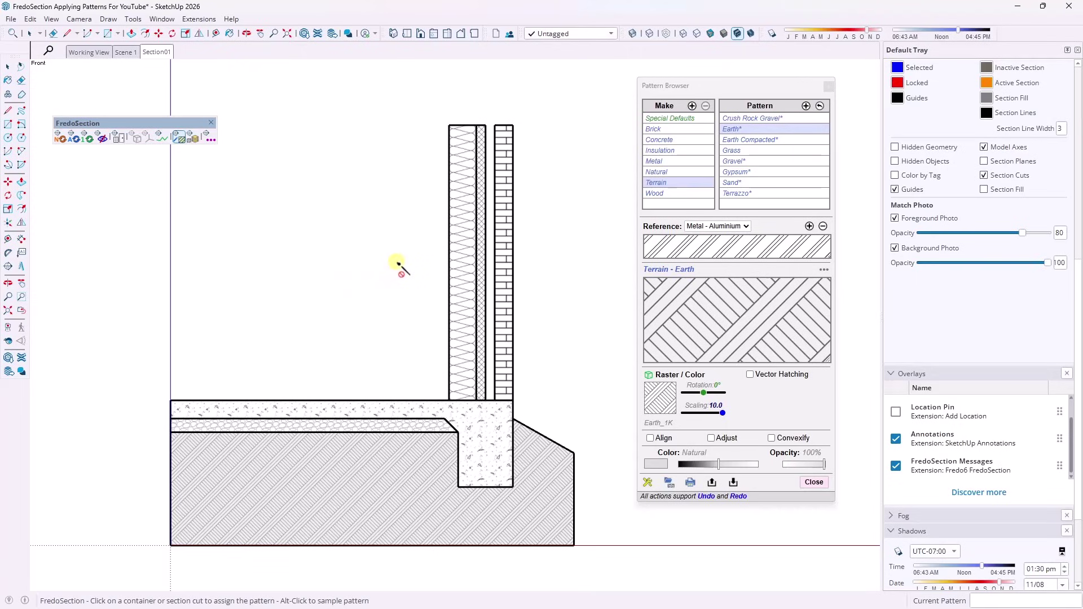
# Recompute the section cuts for the Section01 scene and save the model.
pyautogui.rightClick(158, 54)
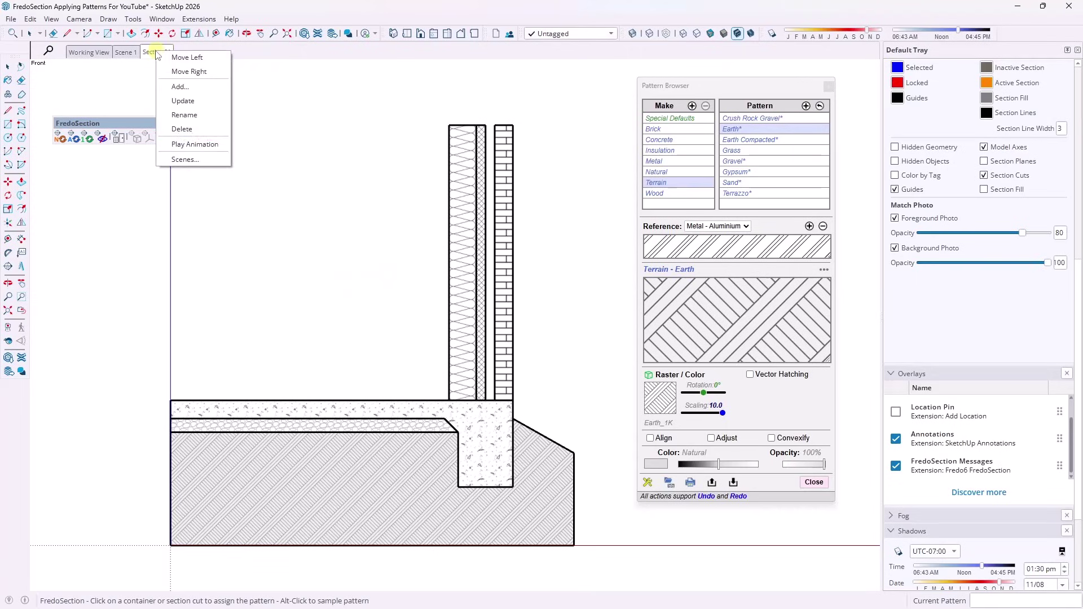
pyautogui.click(90, 139)
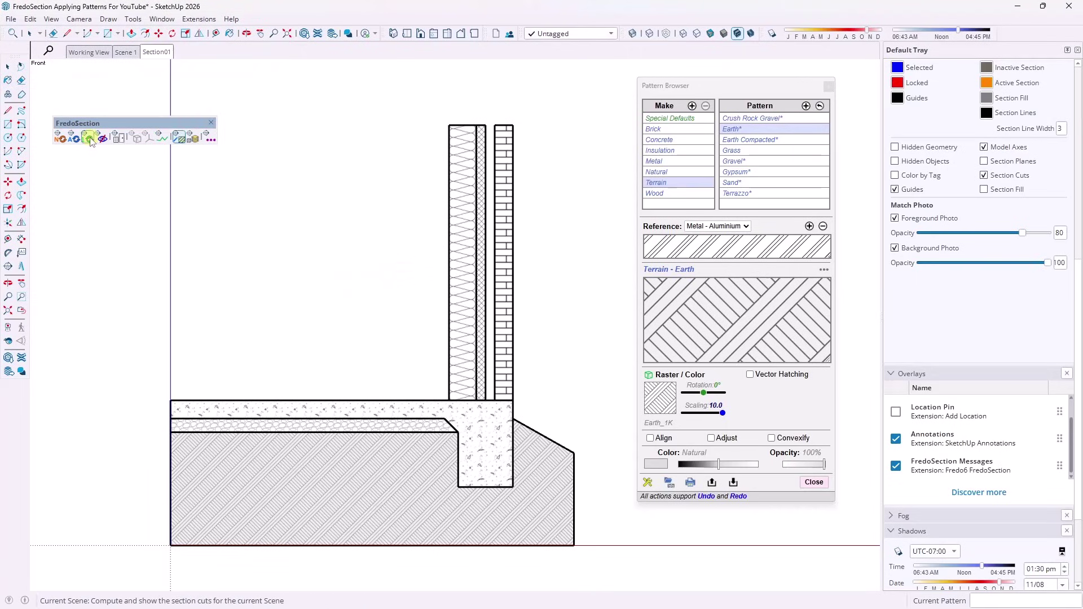
pyautogui.click(11, 19)
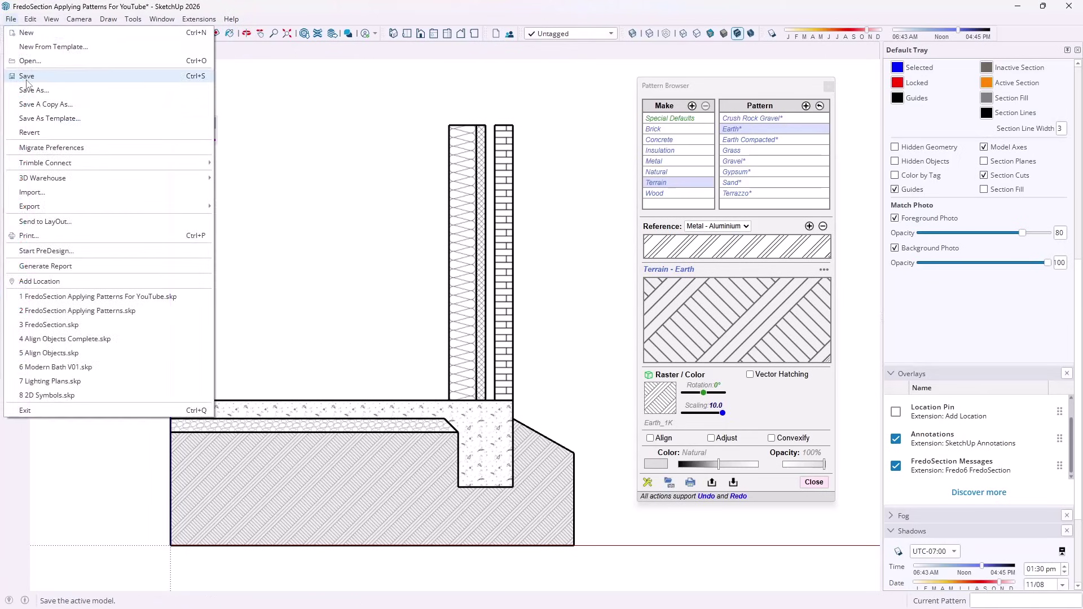
pyautogui.click(44, 84)
pyautogui.click(491, 388)
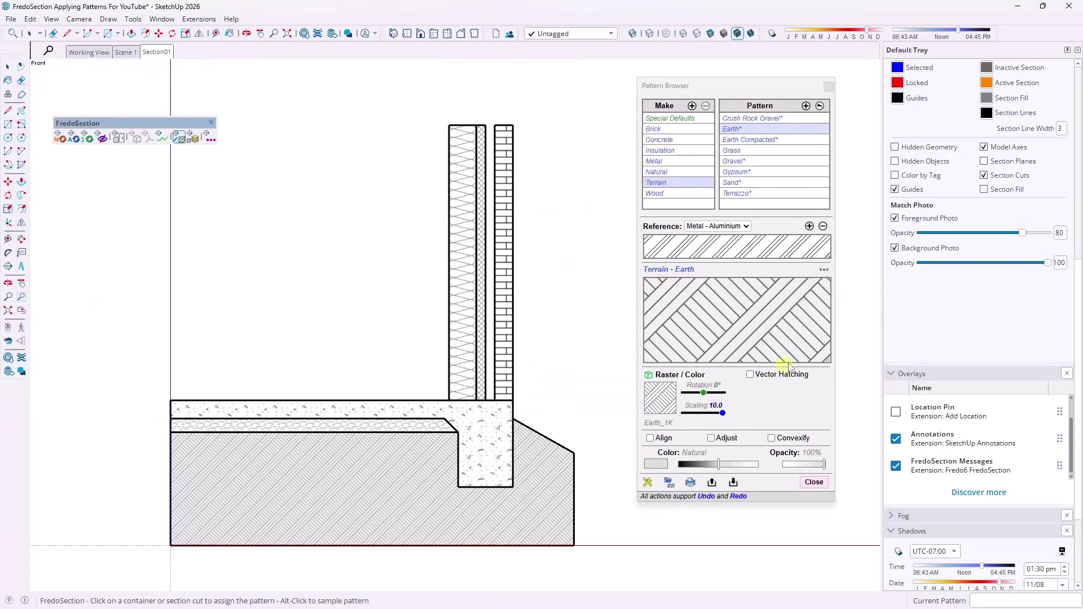
# Switch to LayOut and update the Section01 viewport's model reference, checking the new patterns up close.
pyautogui.click(877, 595)
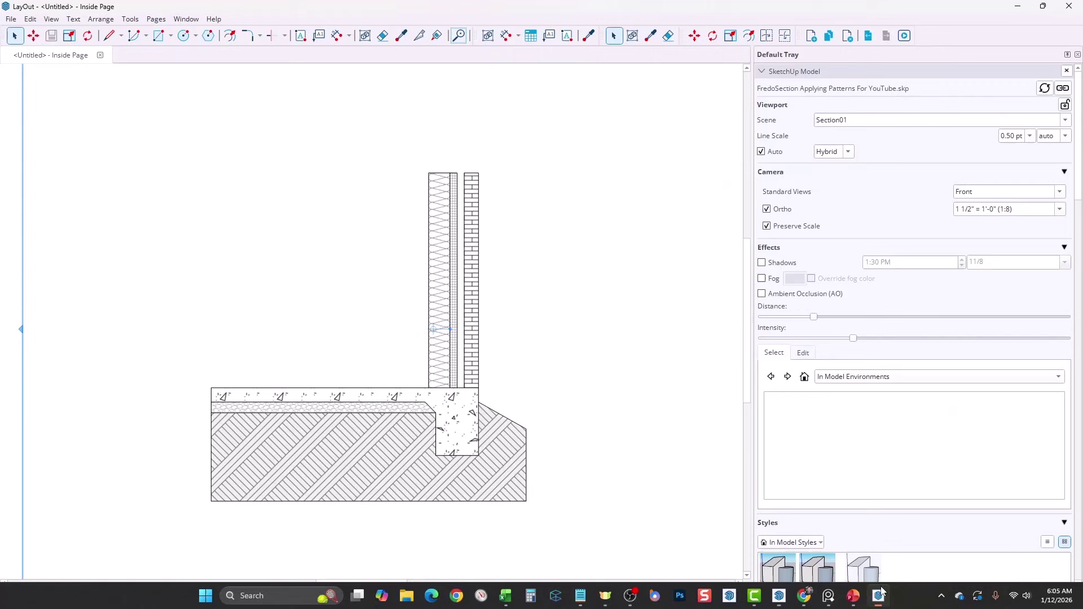
pyautogui.rightClick(451, 248)
pyautogui.click(504, 486)
pyautogui.scroll(3, 455, 210)
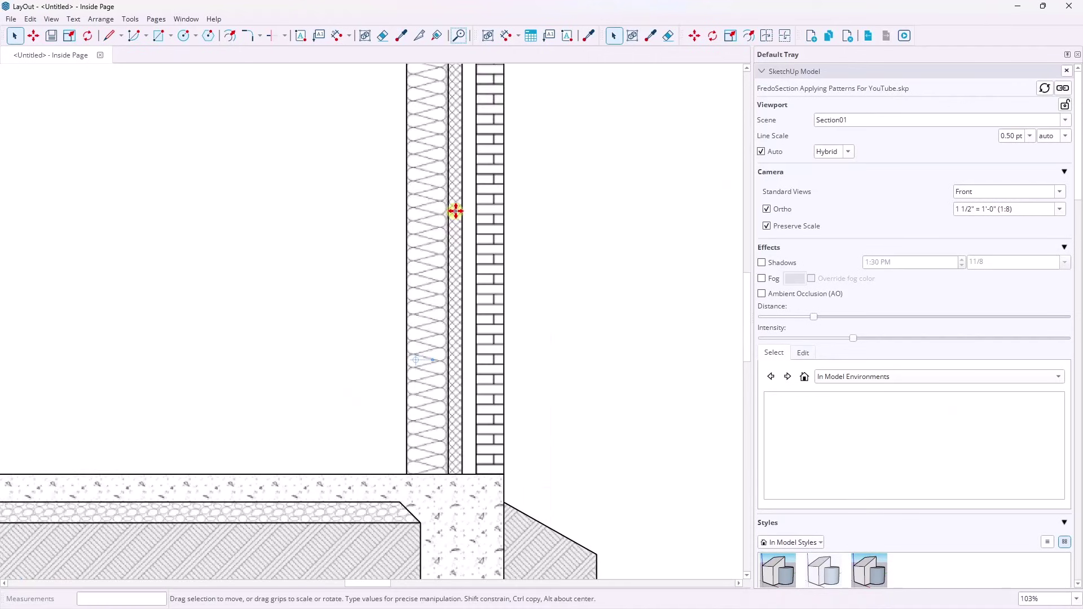
# Examine the insulation, brick and concrete patterns of the Section01 viewport up close and at full extent.
pyautogui.scroll(-2, 460, 212)
pyautogui.scroll(5, 459, 212)
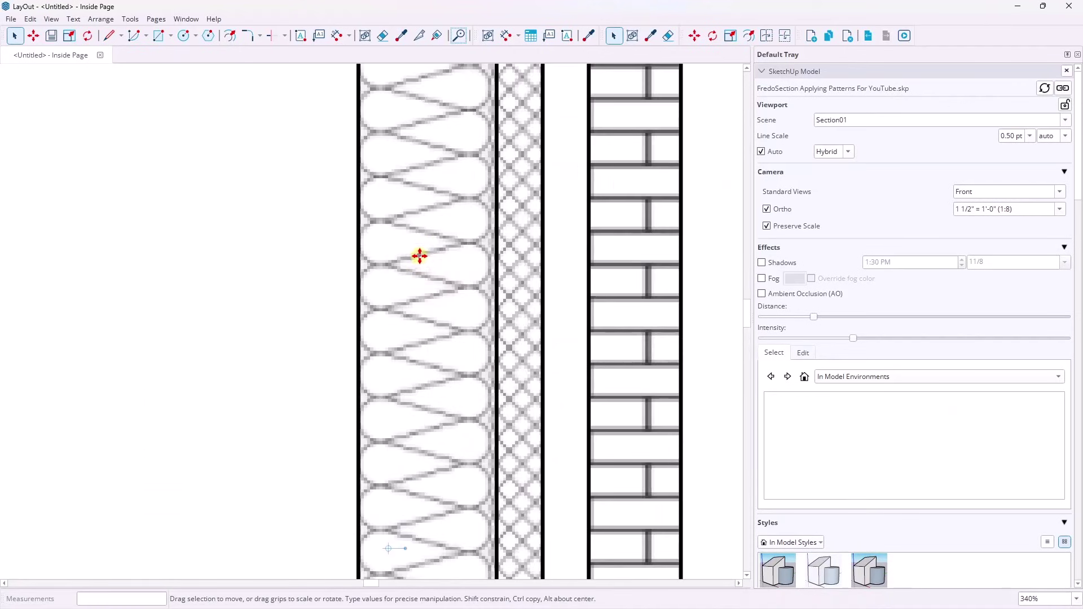
pyautogui.scroll(-5, 420, 256)
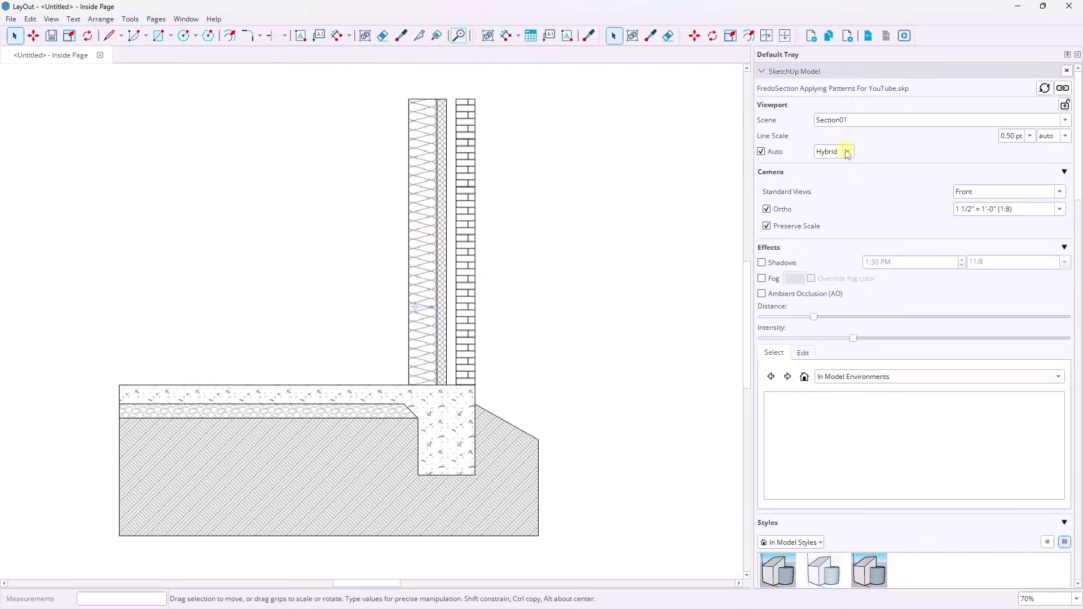
pyautogui.scroll(3, 442, 229)
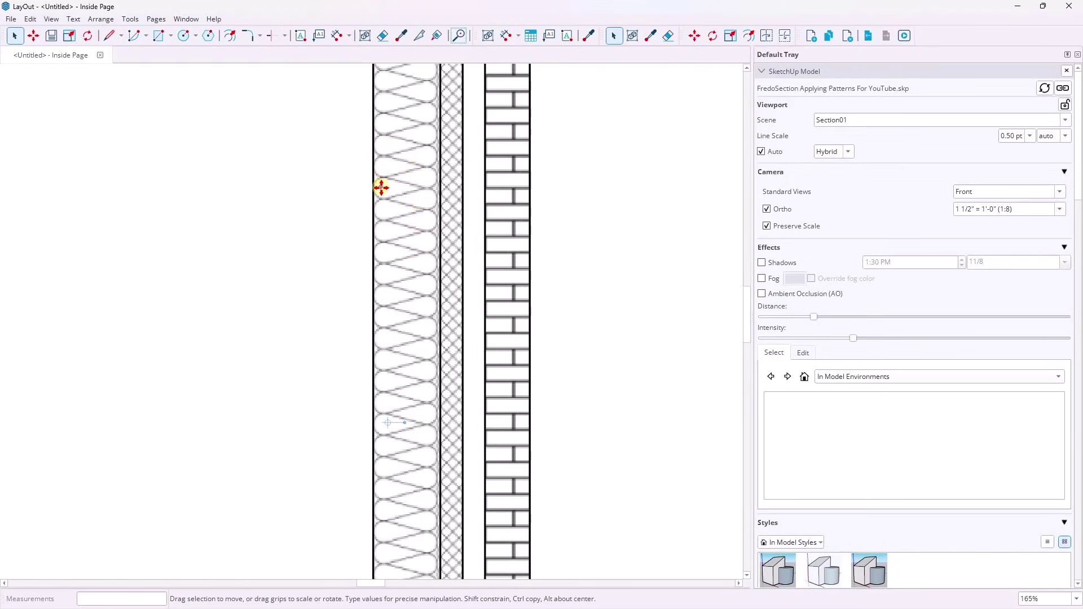
pyautogui.scroll(-3, 404, 259)
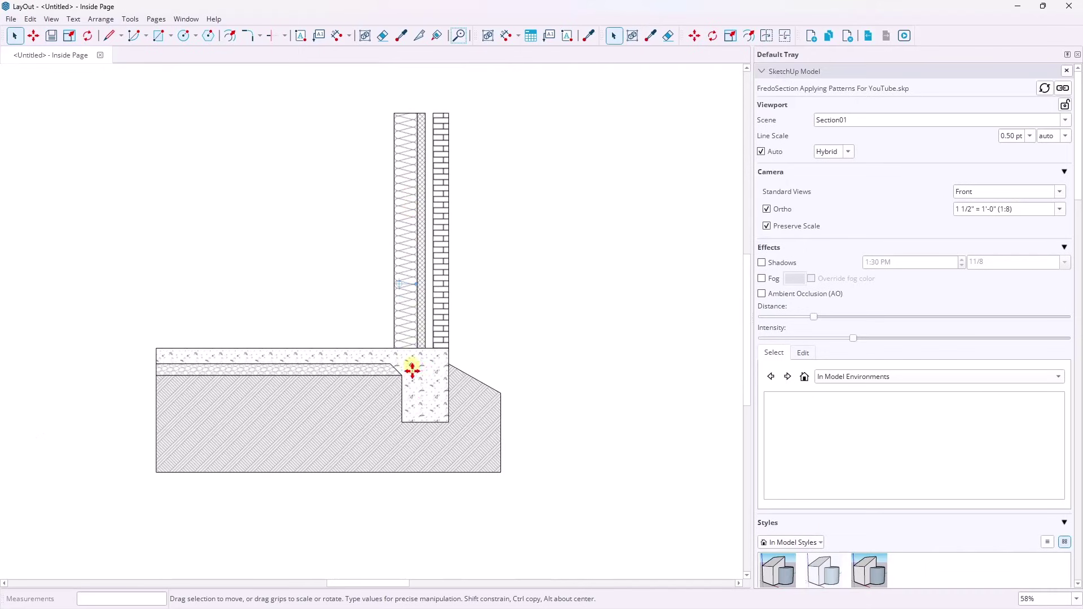
pyautogui.scroll(4, 428, 370)
pyautogui.scroll(-3, 479, 309)
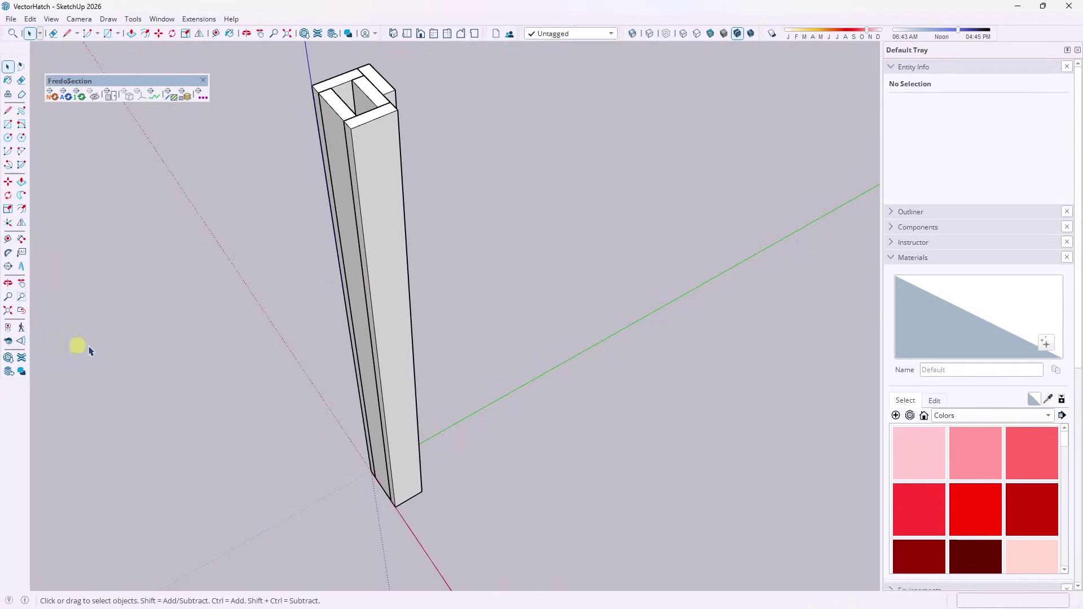
# Switch to the VectorHatch model in SketchUp and cut the framing post with a horizontal section plane named Section 1, symbol 1.
pyautogui.click(9, 267)
pyautogui.click(425, 376)
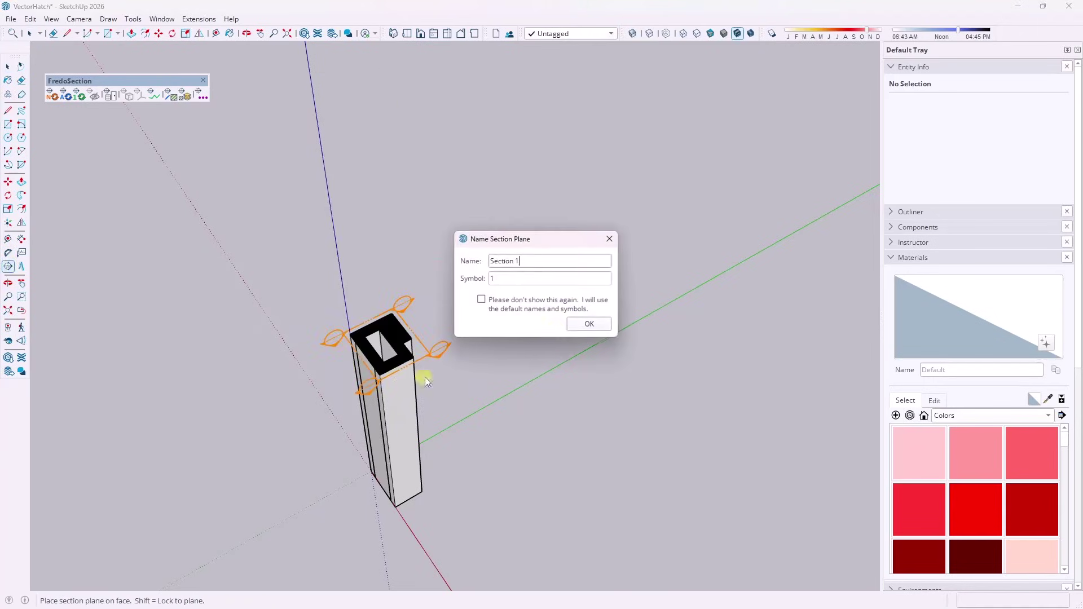
pyautogui.click(586, 324)
# Add a scene of the sectioned post, saving the style changes as a new style.
pyautogui.scroll(1, 322, 254)
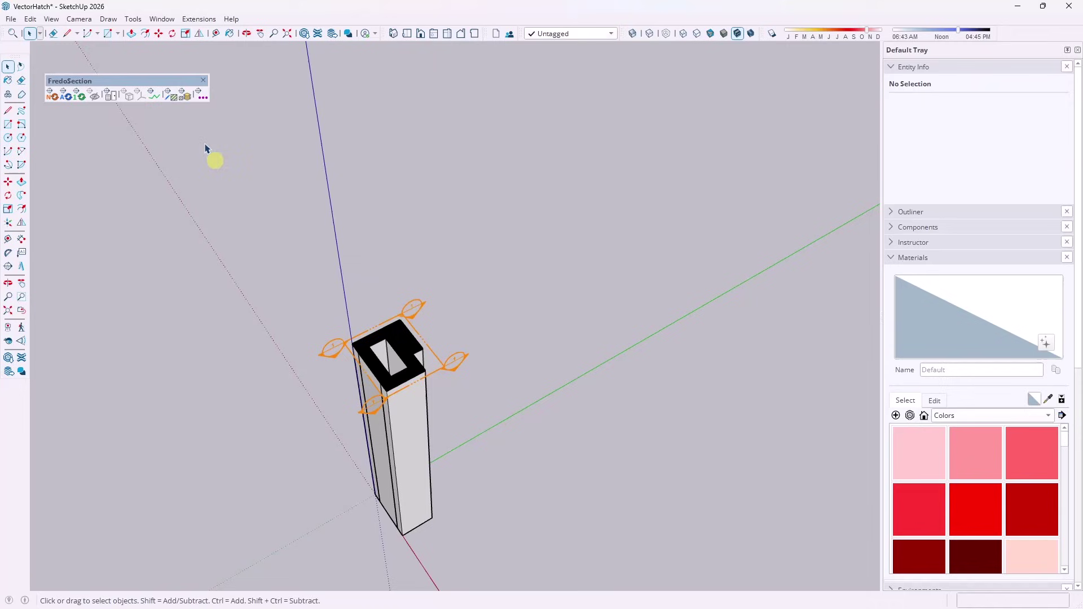
pyautogui.click(57, 19)
pyautogui.moveTo(102, 247)
pyautogui.click(164, 248)
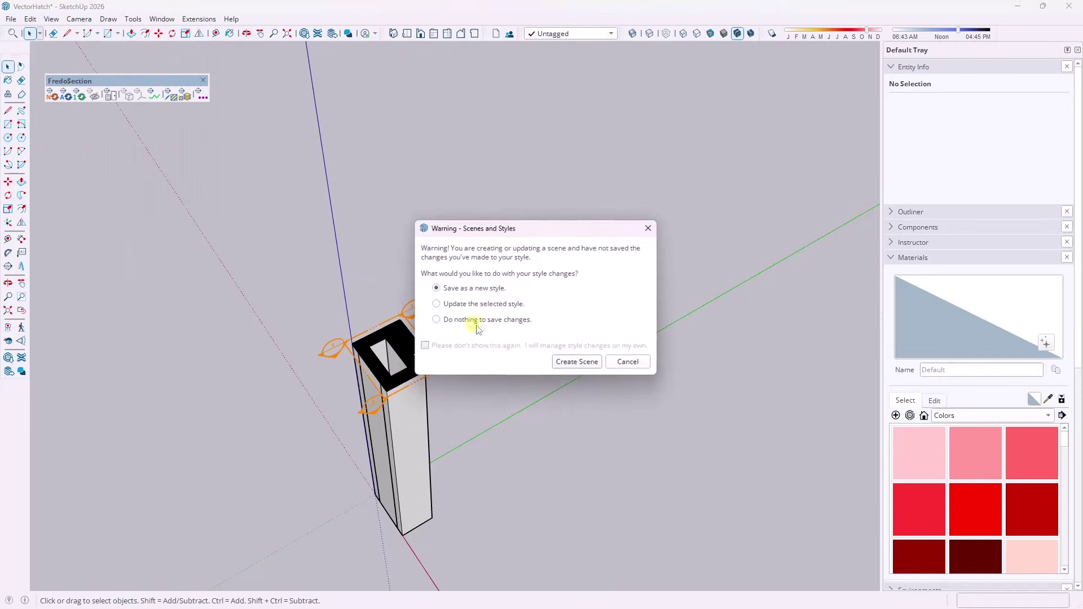
pyautogui.click(576, 362)
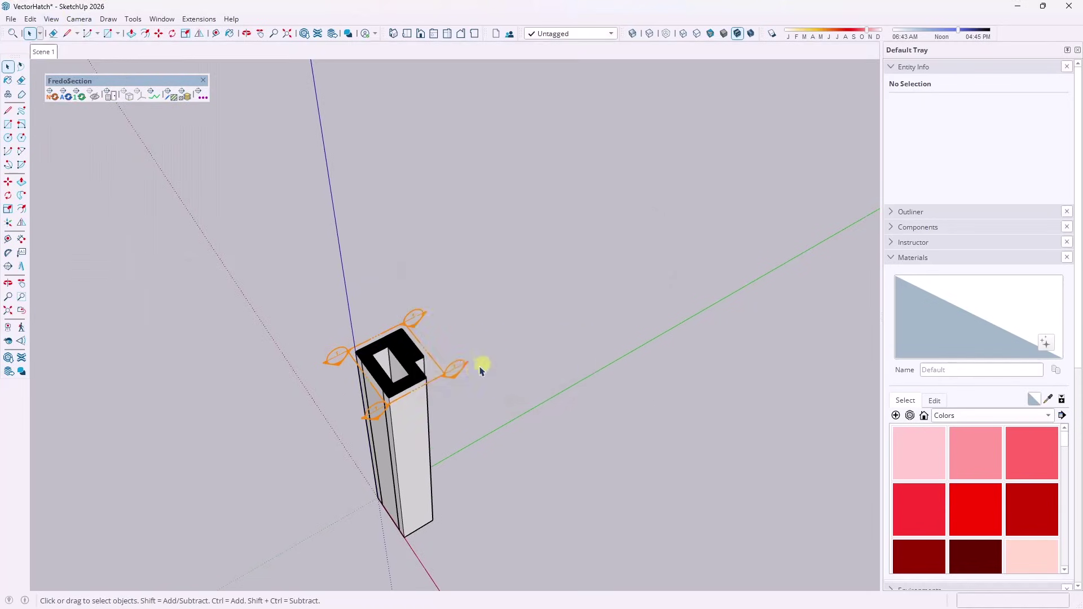
# Compute the FredoSection cuts of the post for the current scene.
pyautogui.scroll(2, 404, 370)
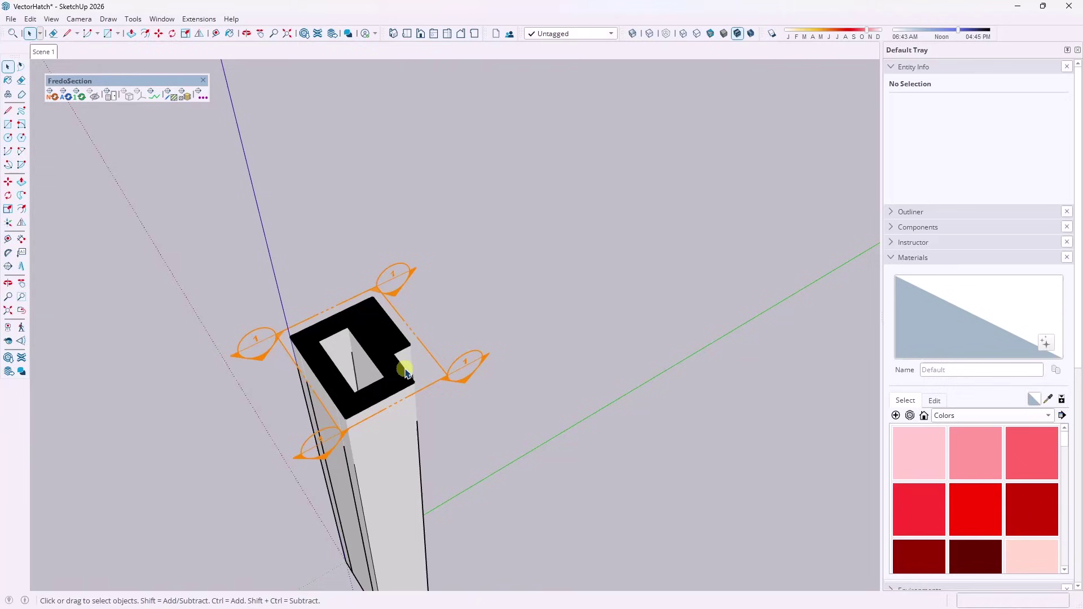
pyautogui.click(79, 96)
pyautogui.scroll(2, 346, 374)
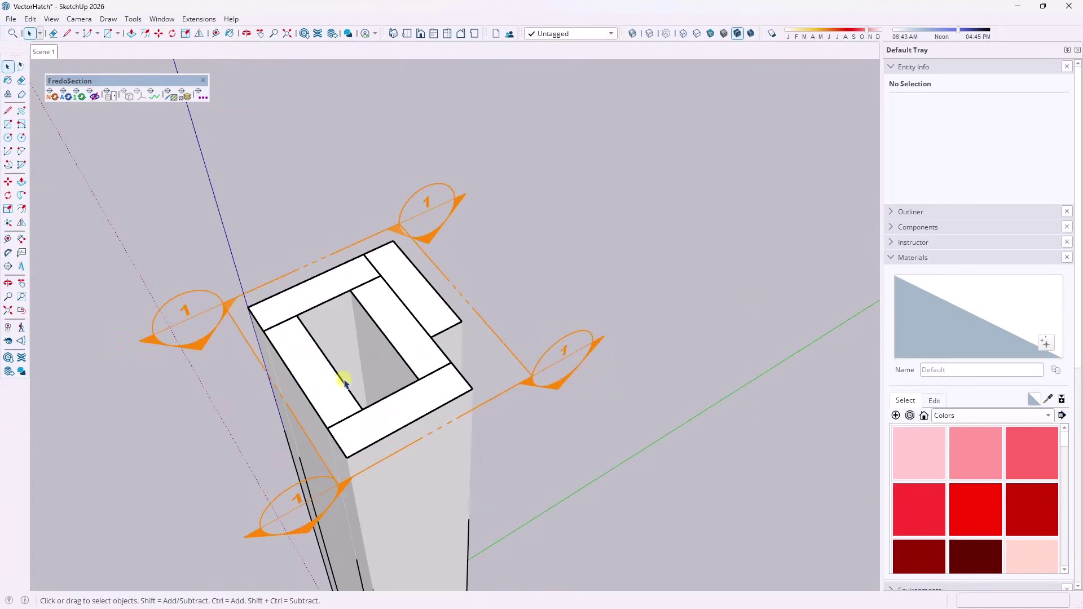
# Assign the Wood - Wood Grain pattern to the post's section cuts.
pyautogui.click(172, 95)
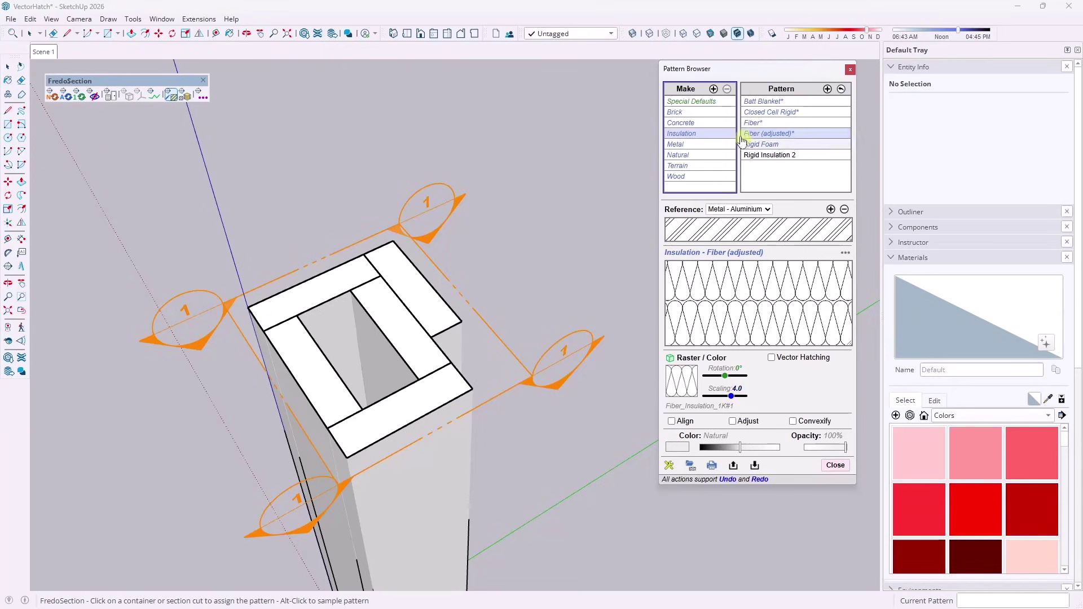
pyautogui.click(681, 176)
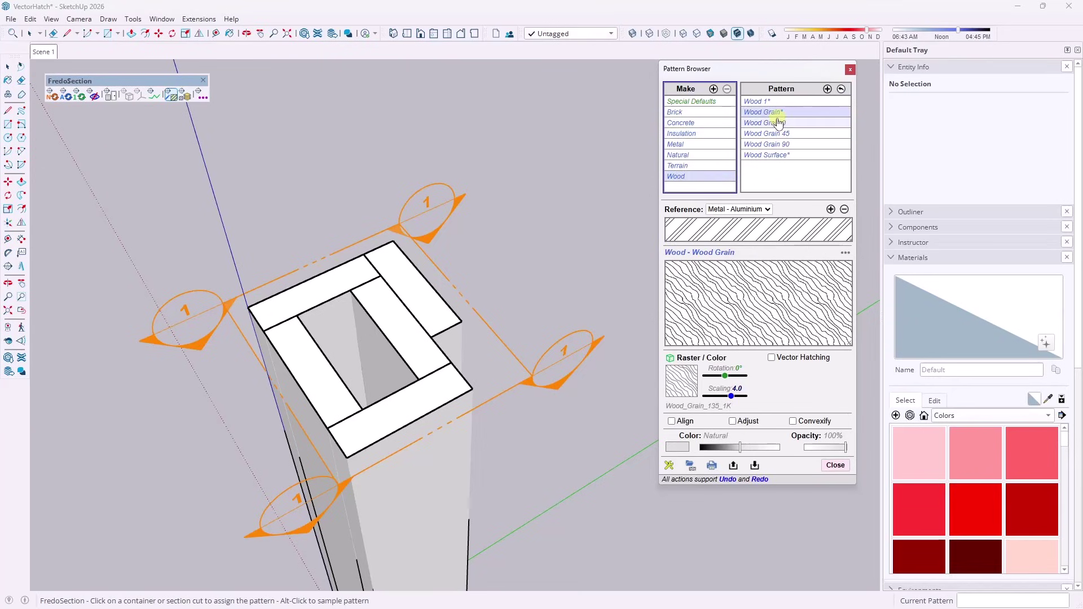
pyautogui.click(414, 295)
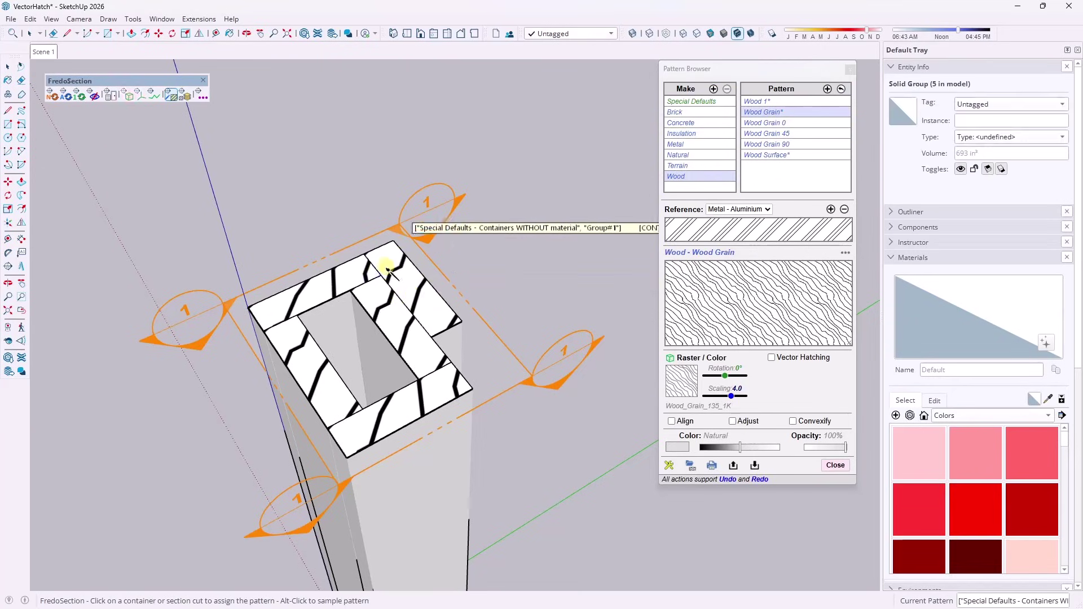
# Apply the Wood Grain 0 pattern to the post's section cuts and set its raster scaling to 0.90.
pyautogui.click(766, 138)
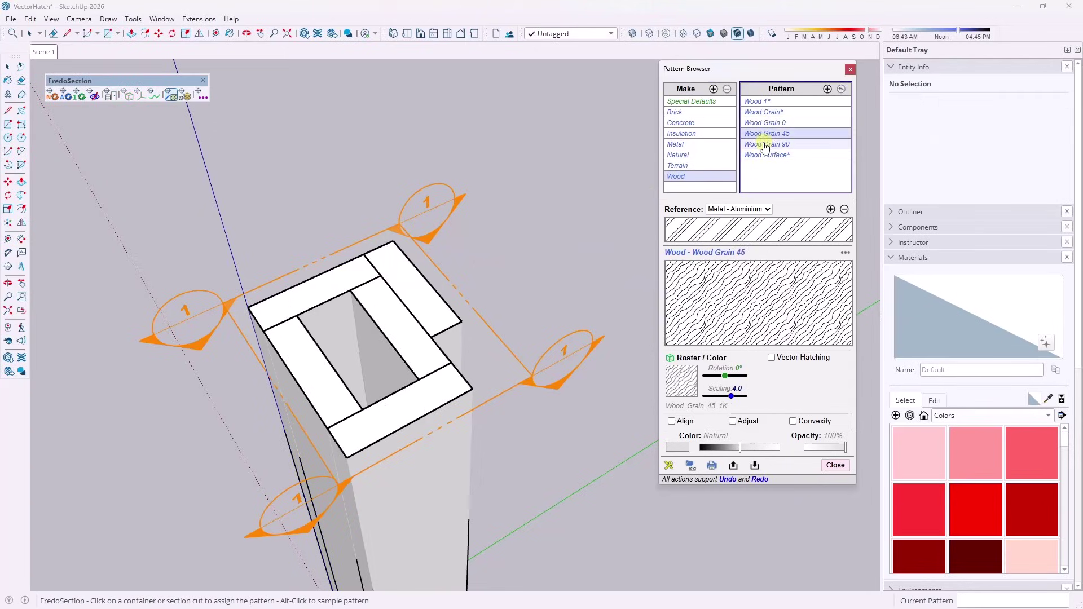
pyautogui.click(761, 144)
pyautogui.click(769, 122)
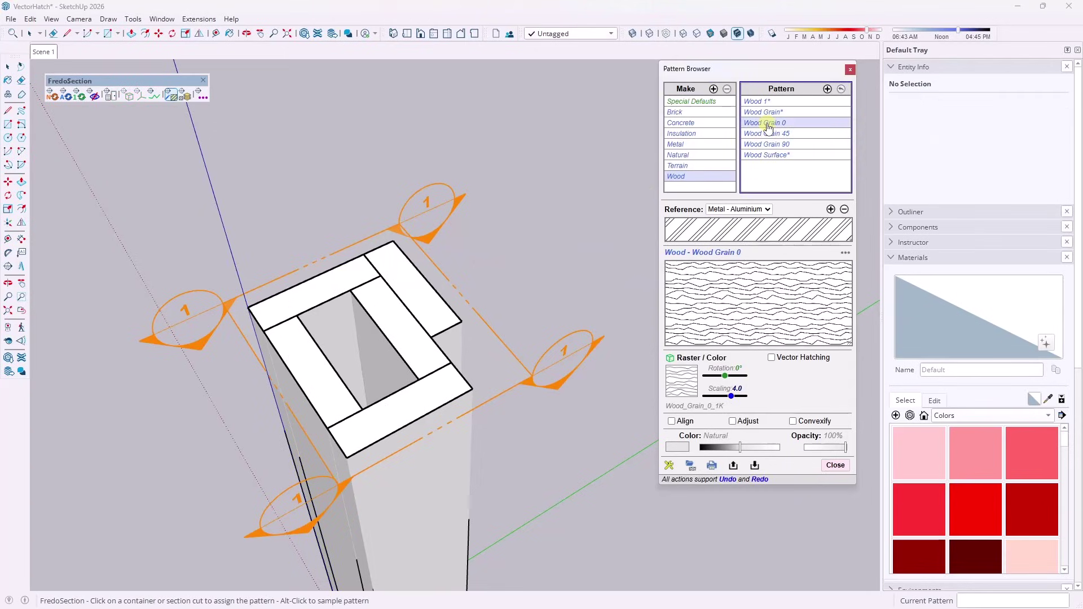
pyautogui.click(356, 279)
pyautogui.moveTo(729, 399); pyautogui.dragTo(722, 402)
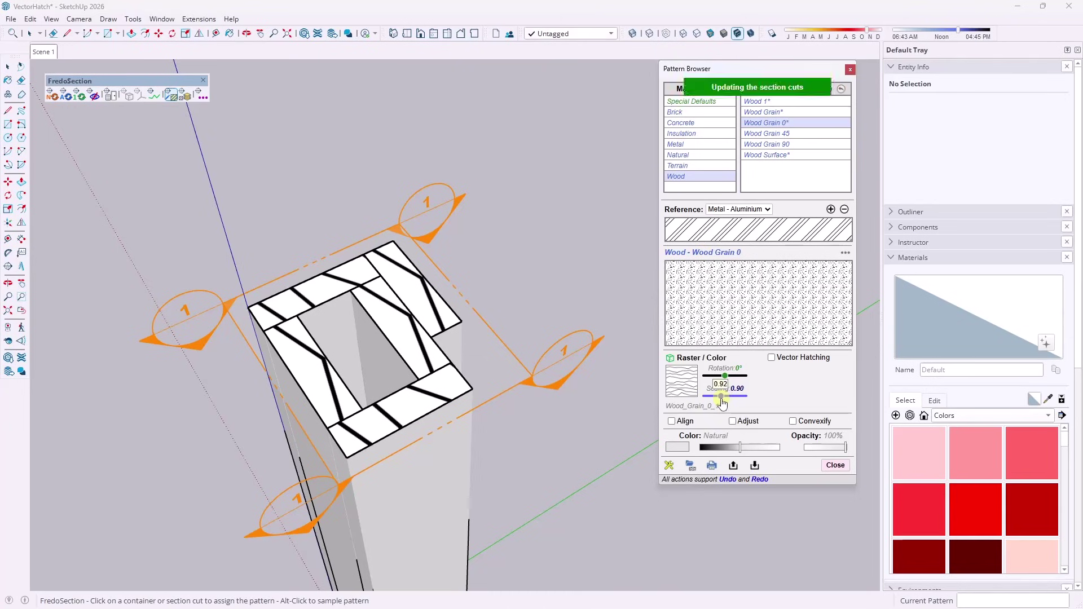
# Enable vector hatching for Wood Grain 0, choose the Timber vector pattern and check it up close on the post.
pyautogui.click(770, 358)
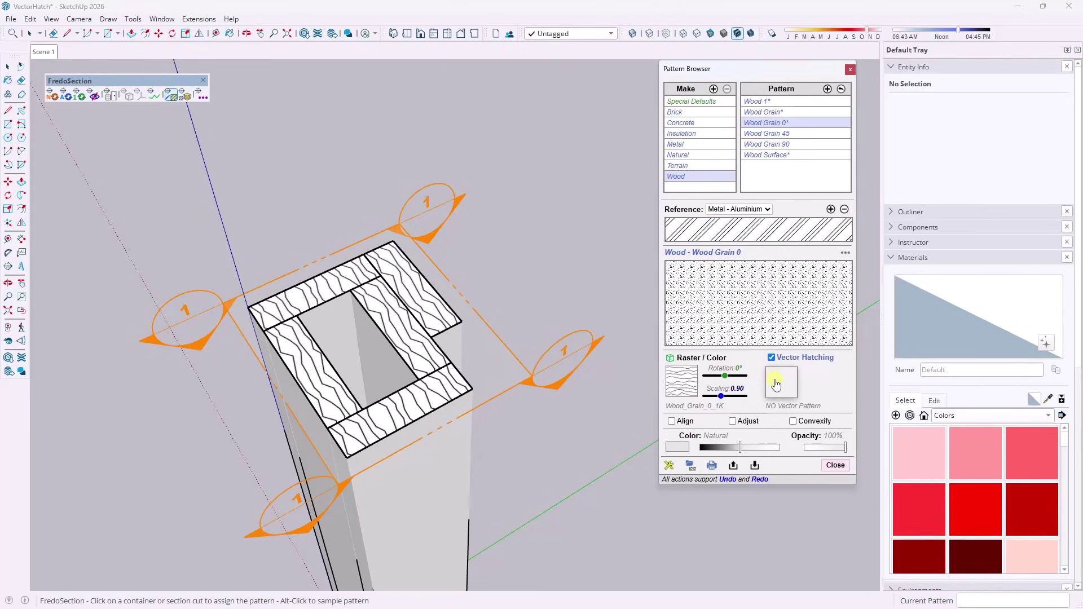
pyautogui.click(775, 384)
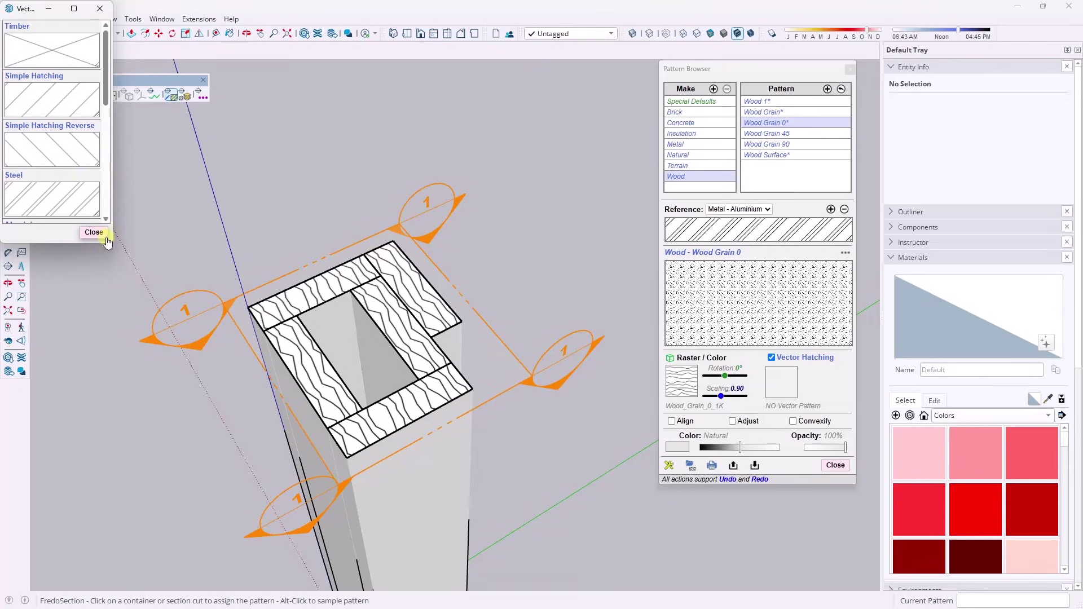
pyautogui.moveTo(110, 245); pyautogui.dragTo(177, 445)
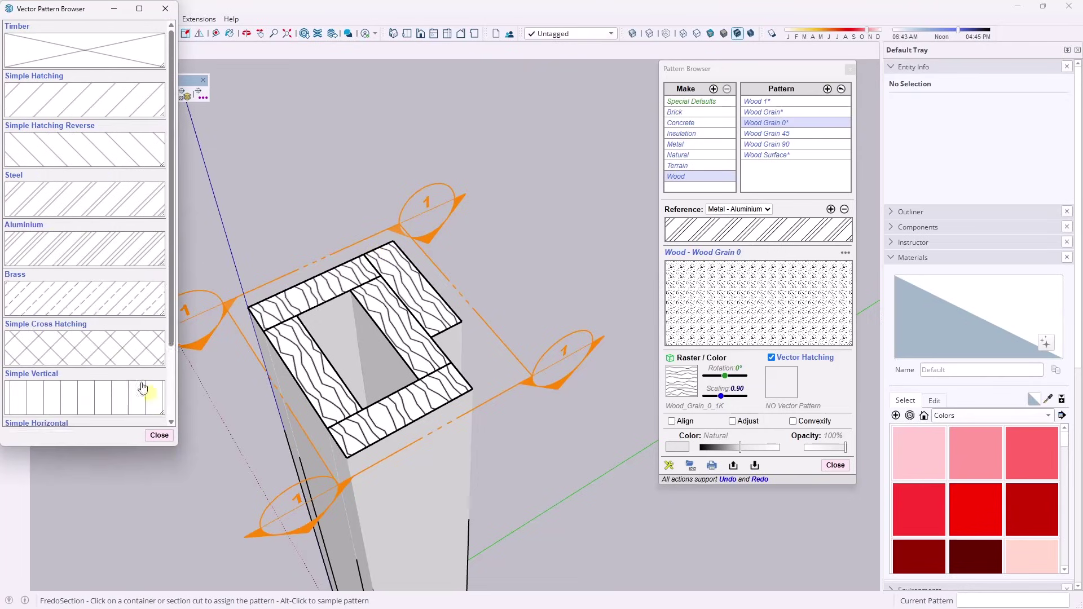
pyautogui.scroll(-2, 109, 297)
pyautogui.scroll(2, 114, 322)
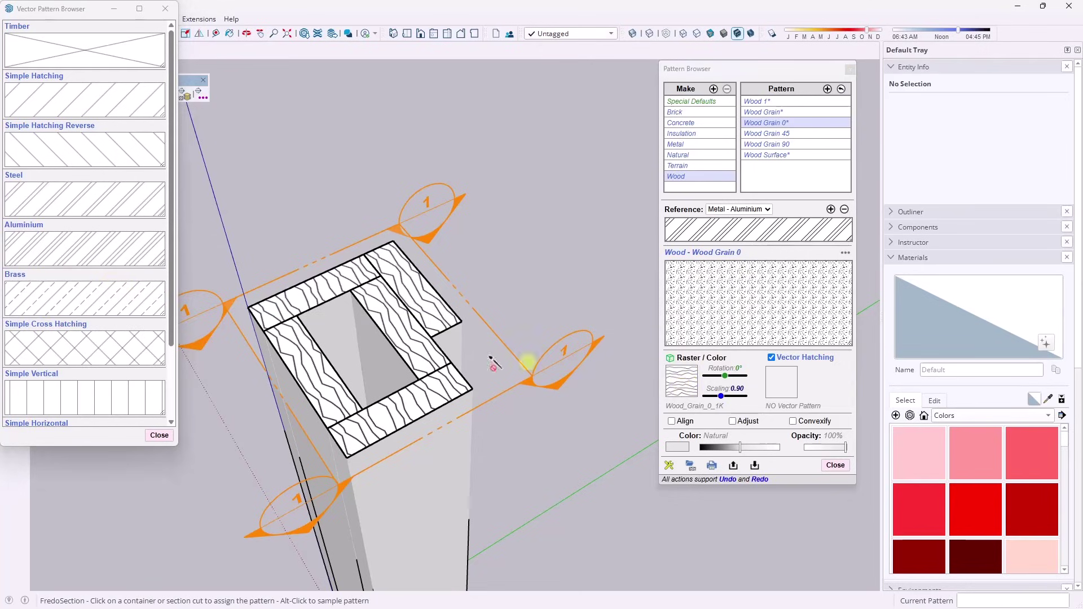
pyautogui.click(84, 53)
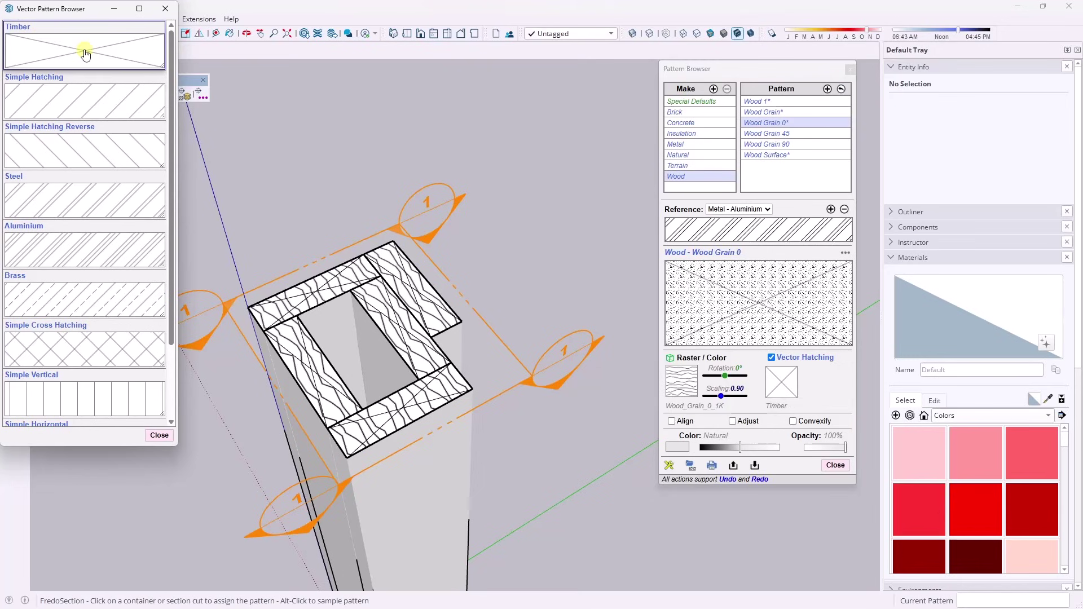
pyautogui.scroll(6, 381, 411)
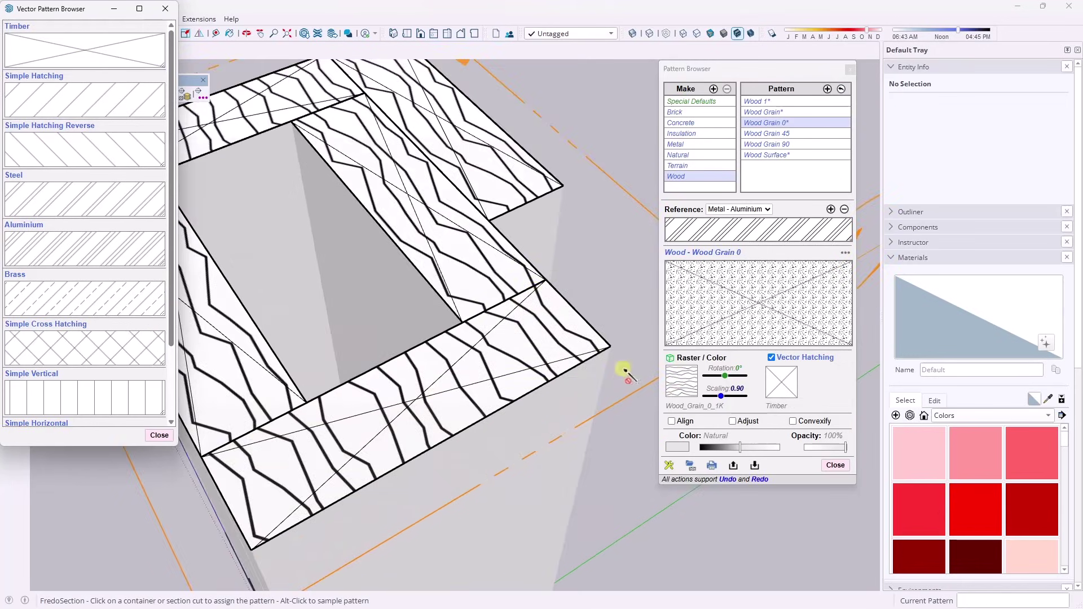
pyautogui.scroll(-5, 566, 383)
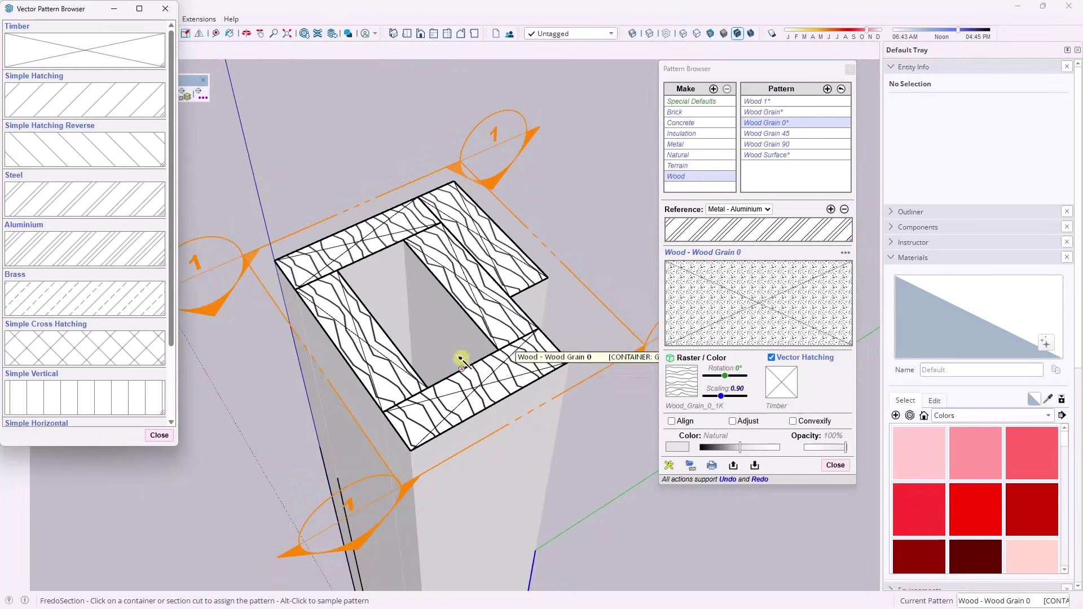
# Try the Aluminium and Simple Cross Hatching vector patterns on the post, and return to Timber.
pyautogui.click(62, 246)
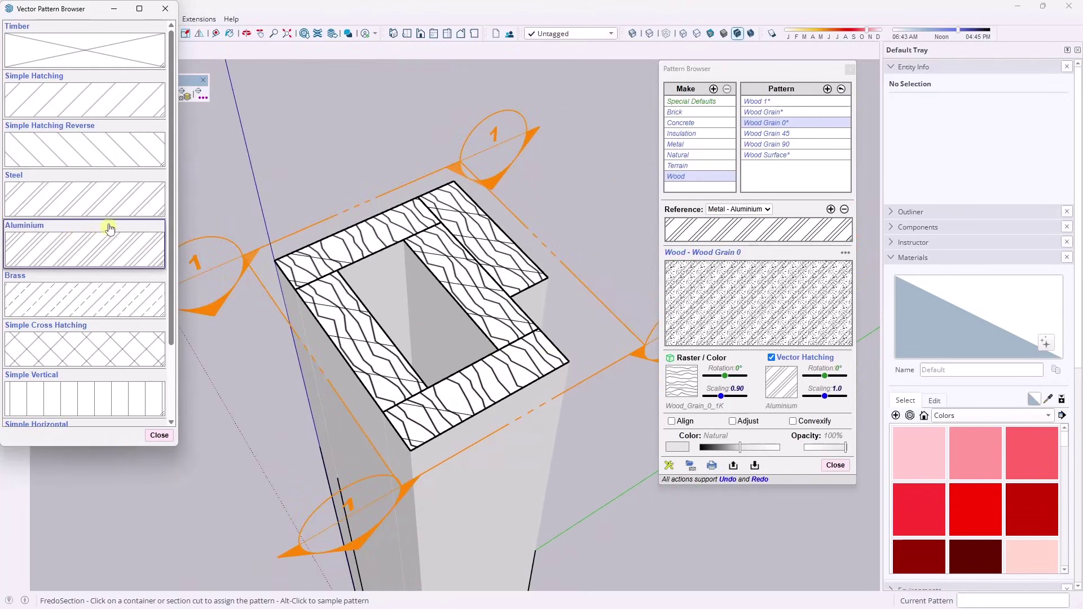
pyautogui.click(99, 348)
pyautogui.scroll(-3, 110, 349)
pyautogui.scroll(3, 110, 338)
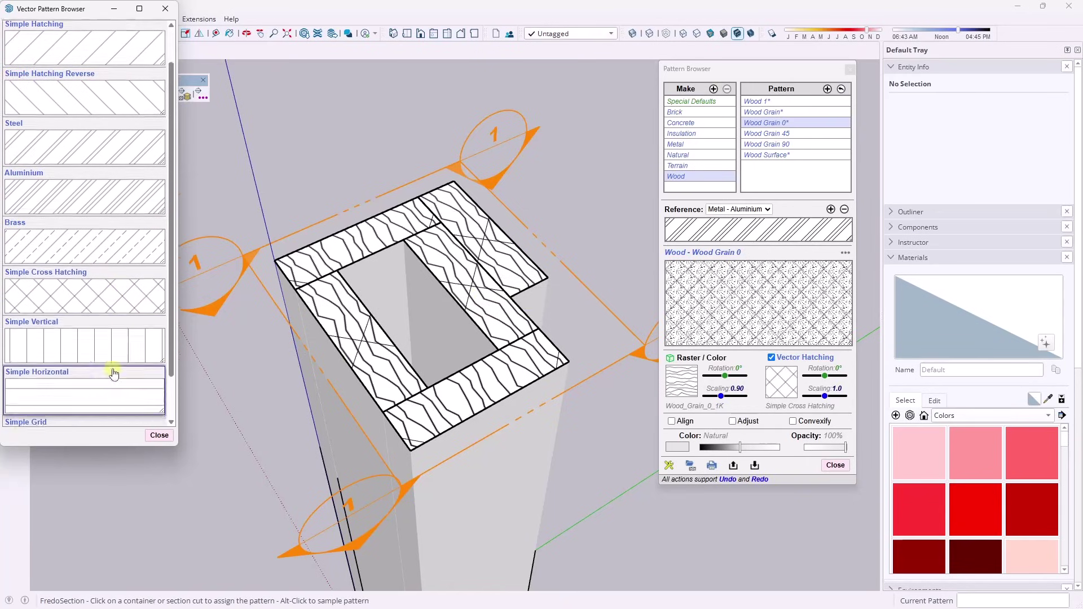
pyautogui.click(85, 61)
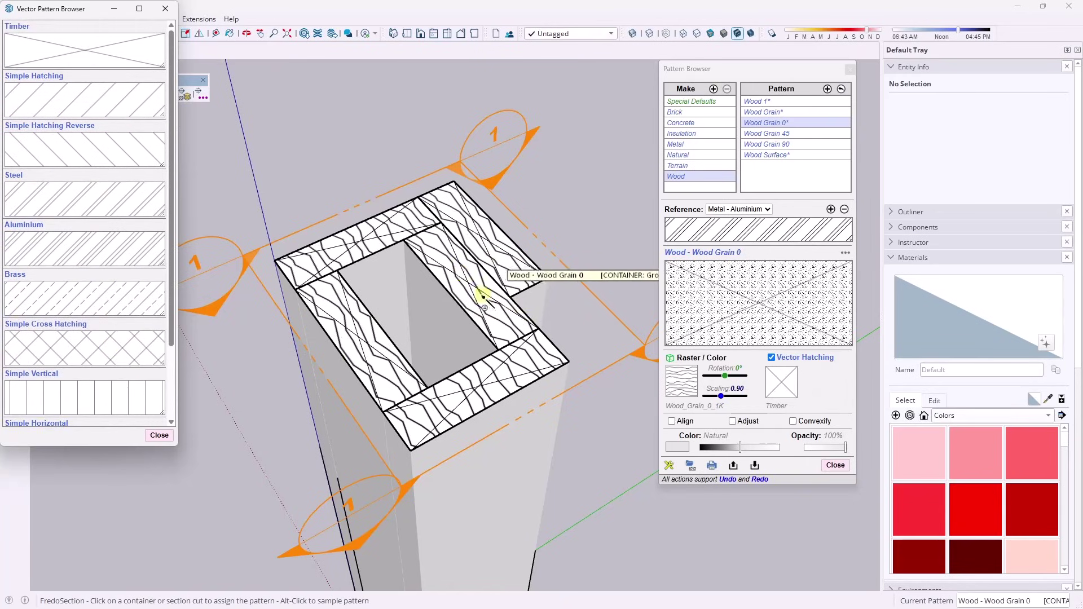
# Examine the Timber hatching over the wood grain on each post member, and leave the pattern tool.
pyautogui.scroll(-2, 459, 342)
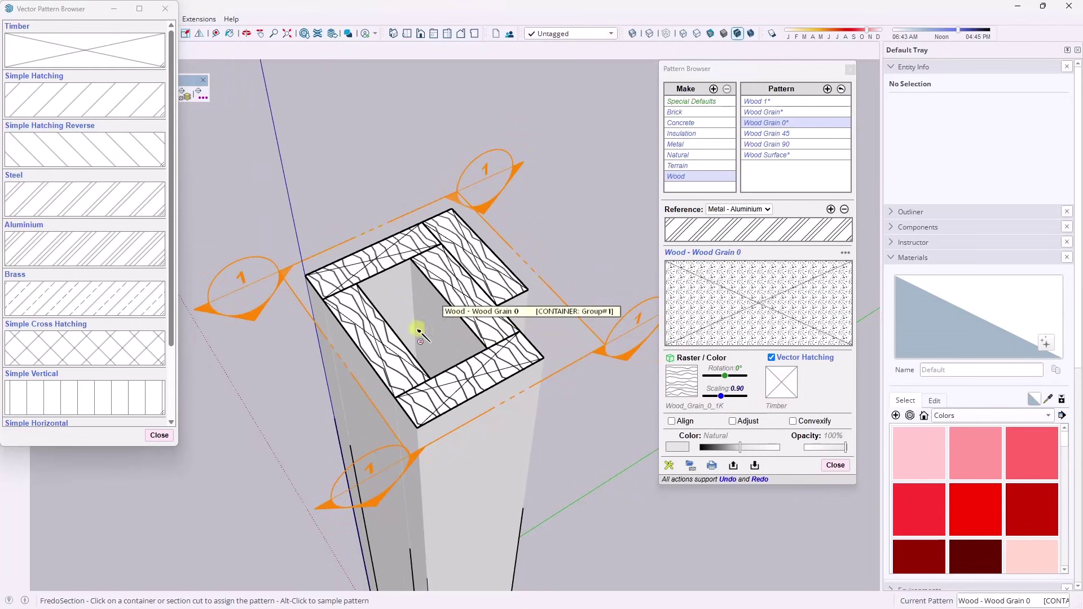
pyautogui.scroll(4, 367, 314)
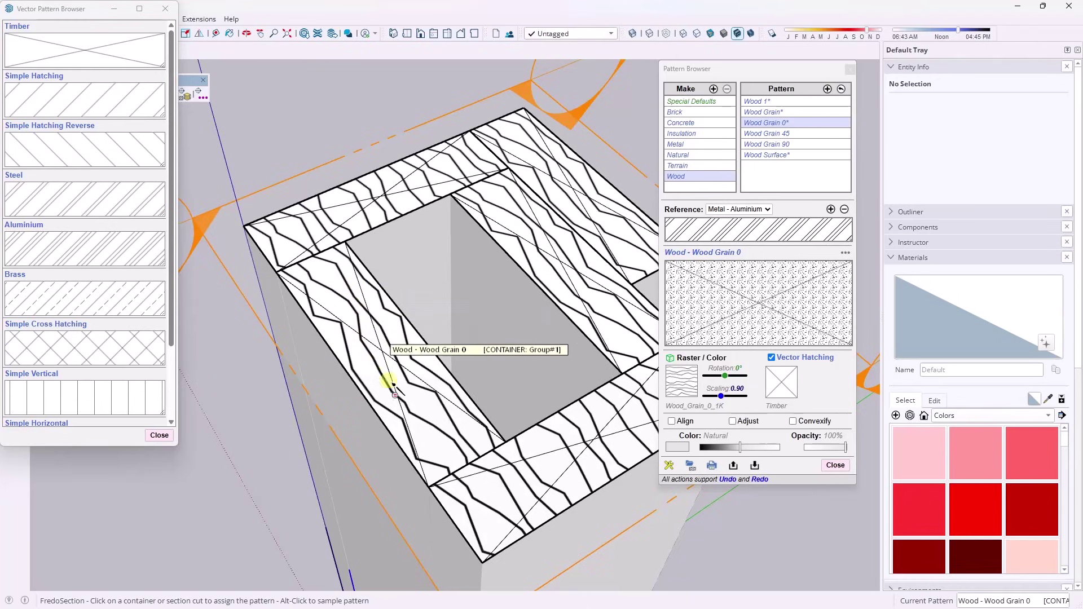
pyautogui.scroll(-2, 458, 401)
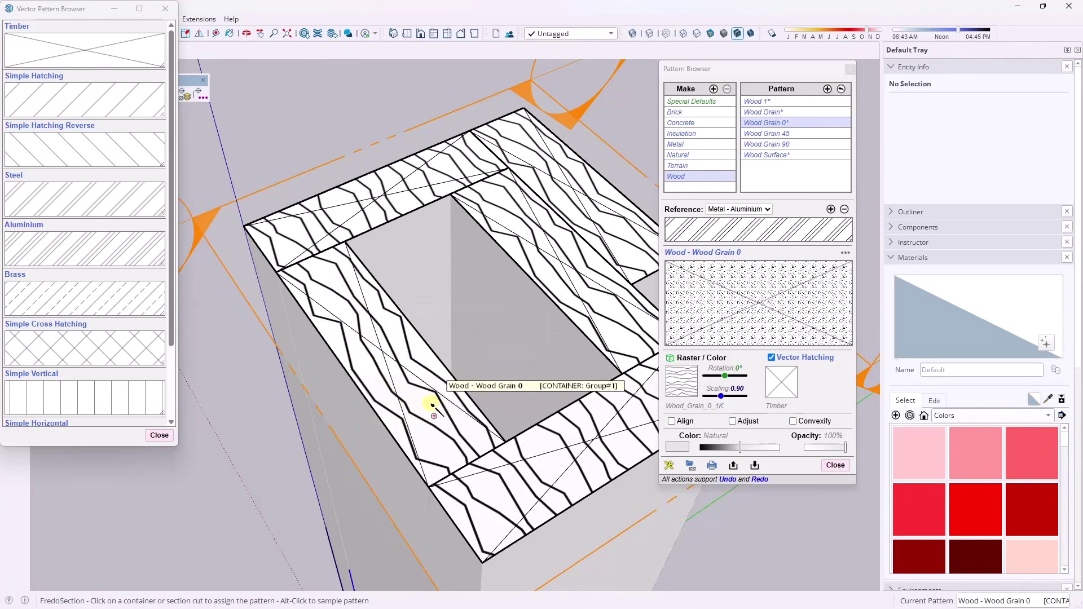
pyautogui.click(429, 406)
pyautogui.scroll(-3, 422, 410)
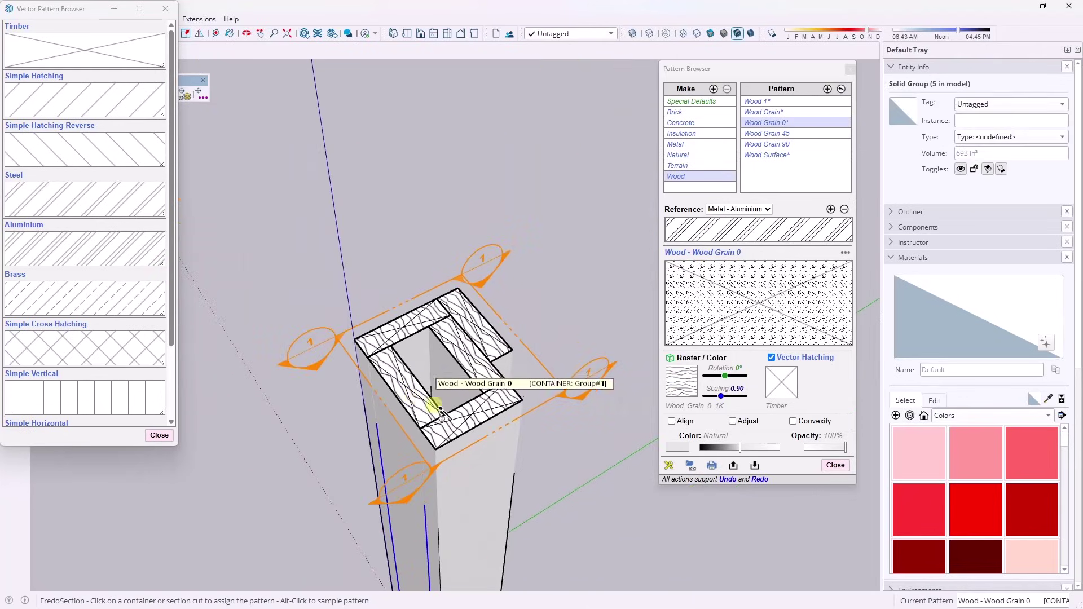
pyautogui.press('space')
# Align the view to the post's section plane and switch the camera to parallel projection.
pyautogui.scroll(2, 554, 396)
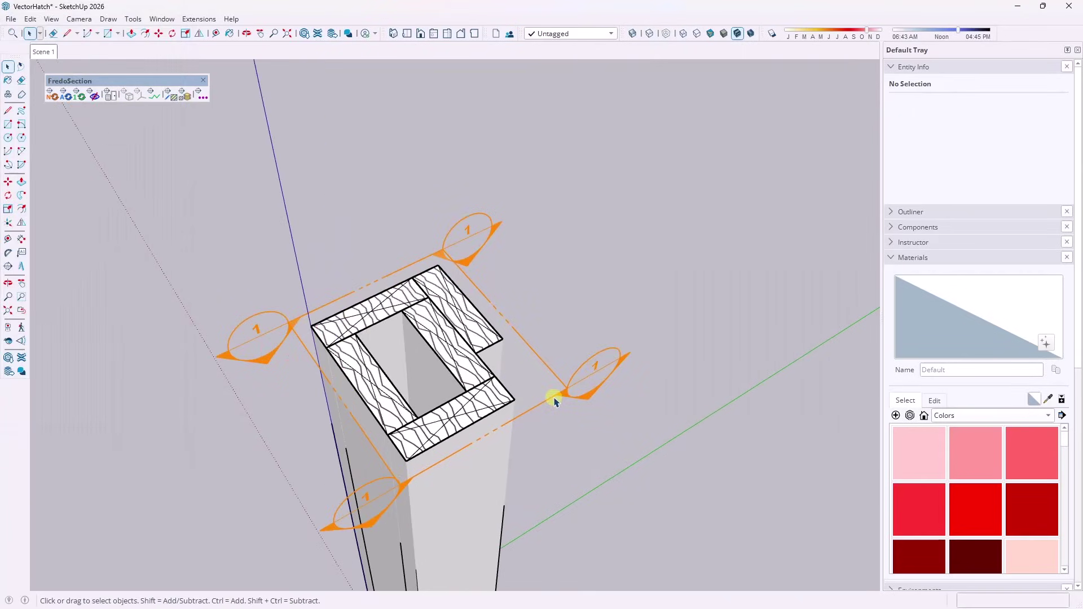
pyautogui.click(553, 397)
pyautogui.rightClick(554, 396)
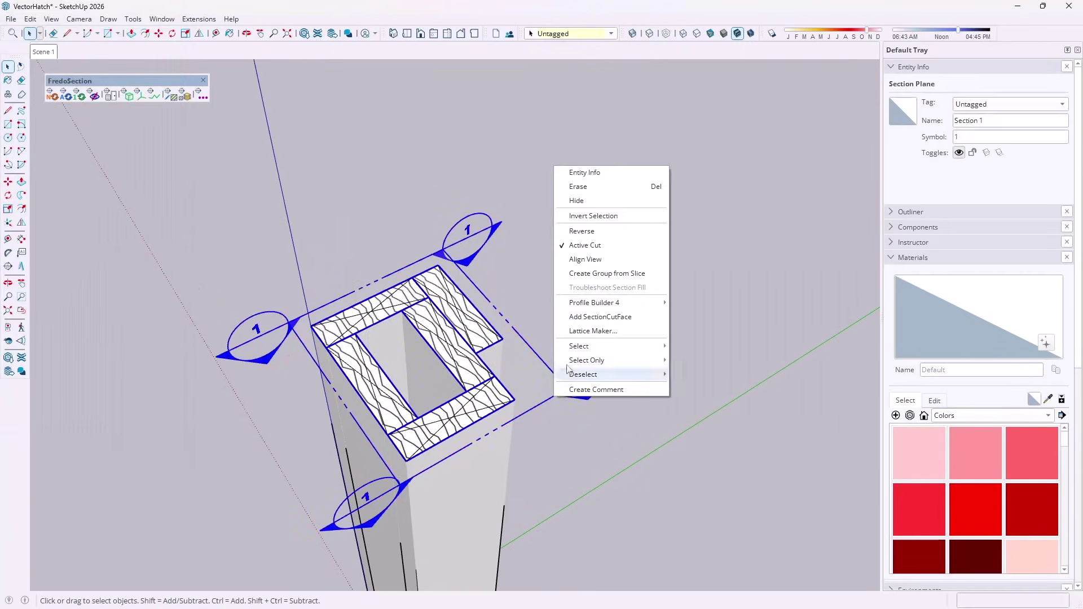
pyautogui.click(619, 258)
pyautogui.scroll(-5, 451, 324)
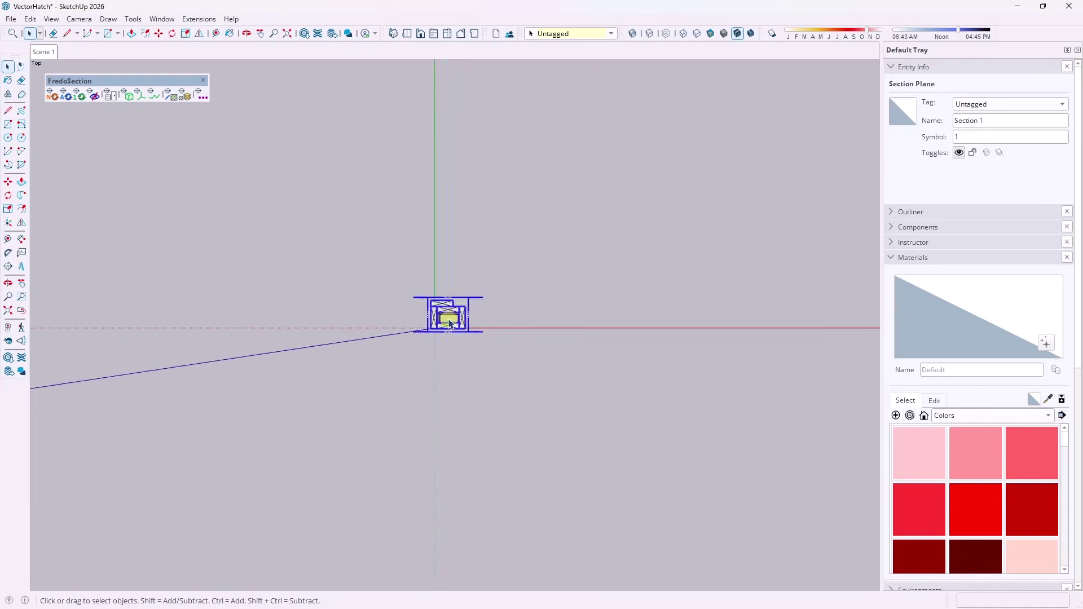
pyautogui.click(79, 19)
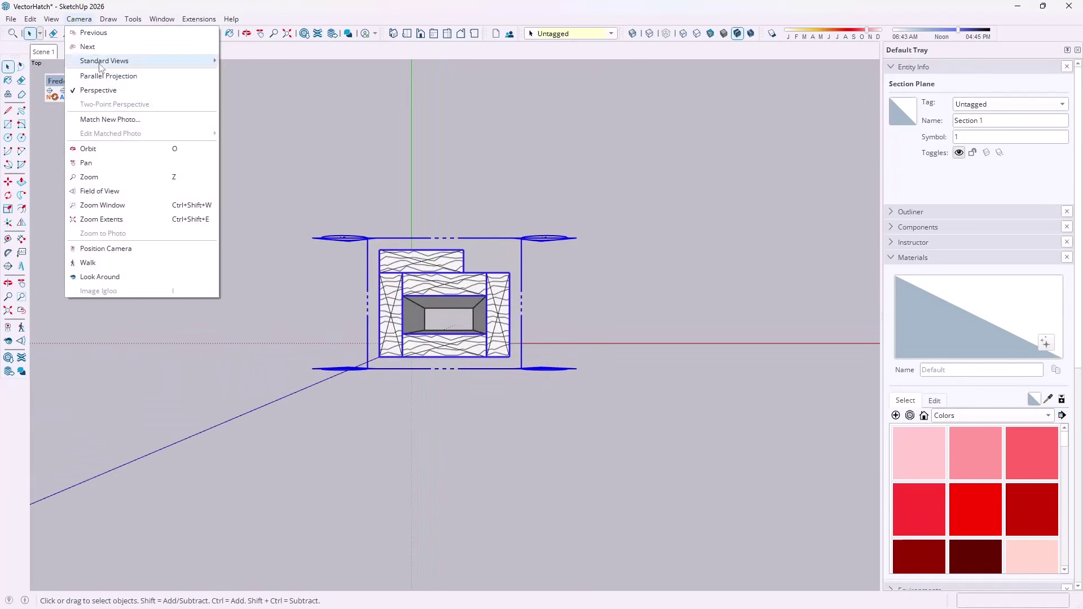
pyautogui.click(239, 59)
pyautogui.scroll(5, 449, 306)
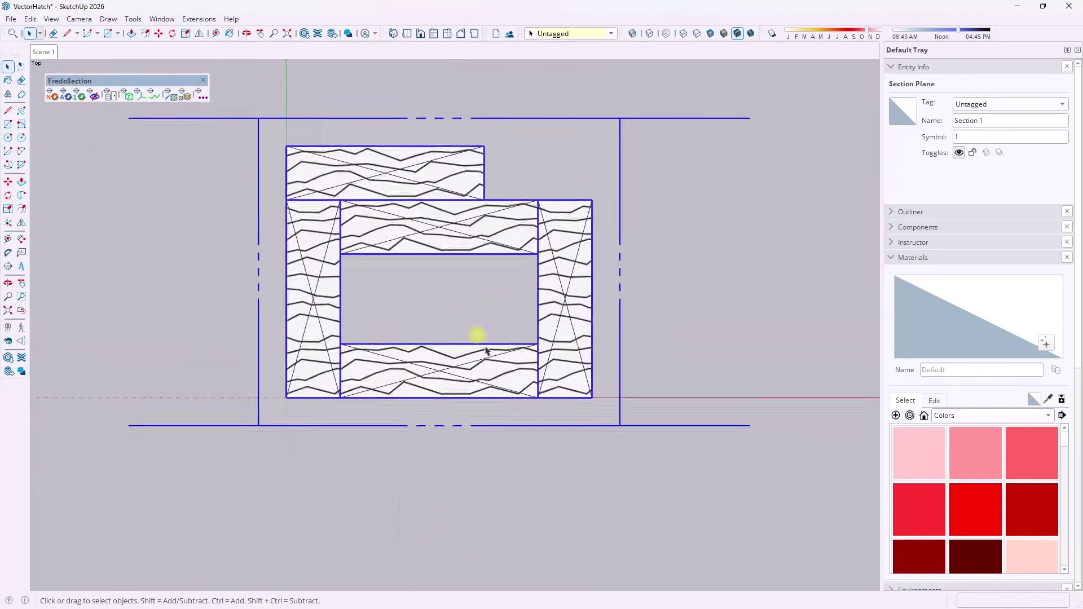
# Apply the Construction Documentation Style and display the pattern hatching on the post's section cuts in place of the grey section fill.
pyautogui.click(891, 259)
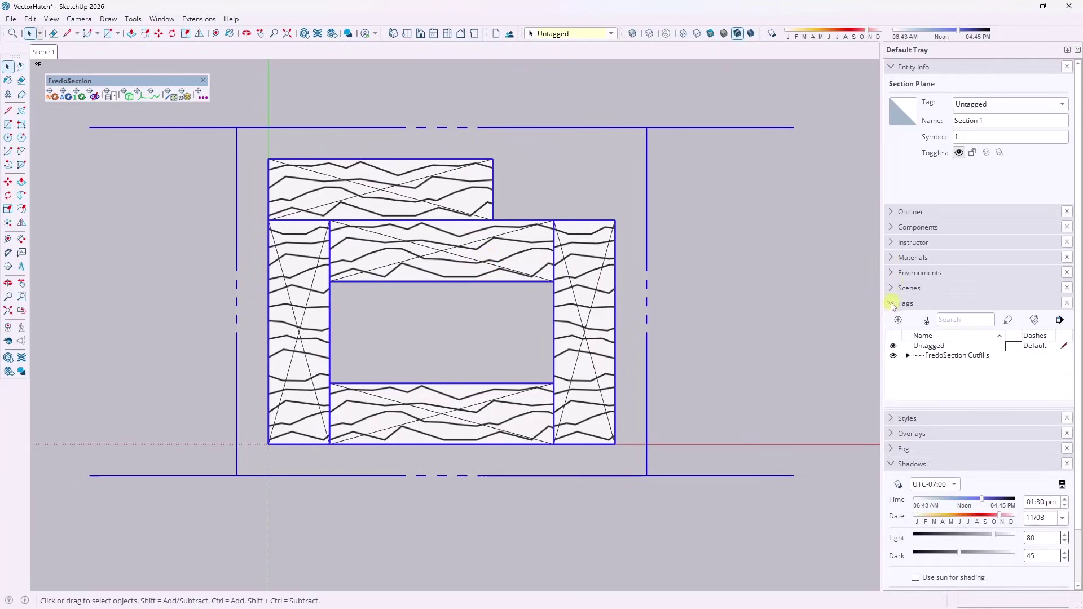
pyautogui.click(892, 304)
pyautogui.click(892, 318)
pyautogui.click(986, 463)
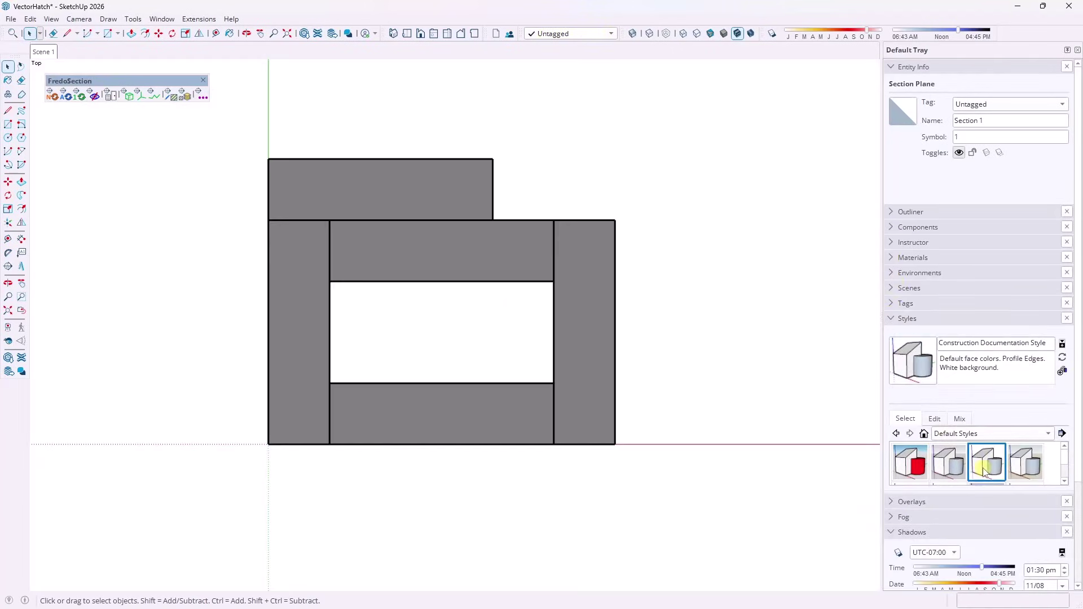
pyautogui.click(443, 284)
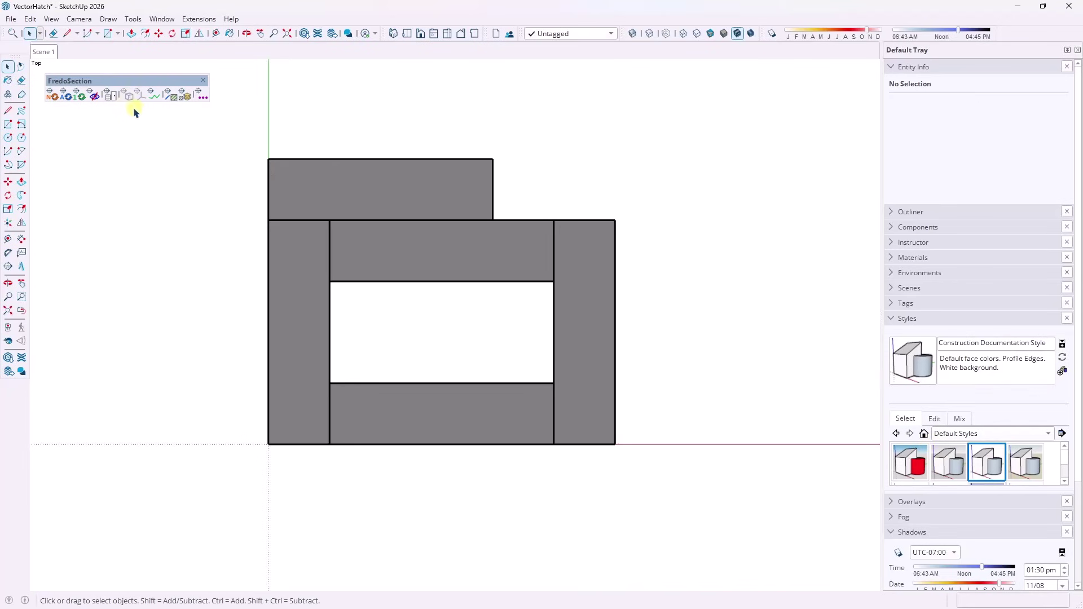
pyautogui.click(376, 289)
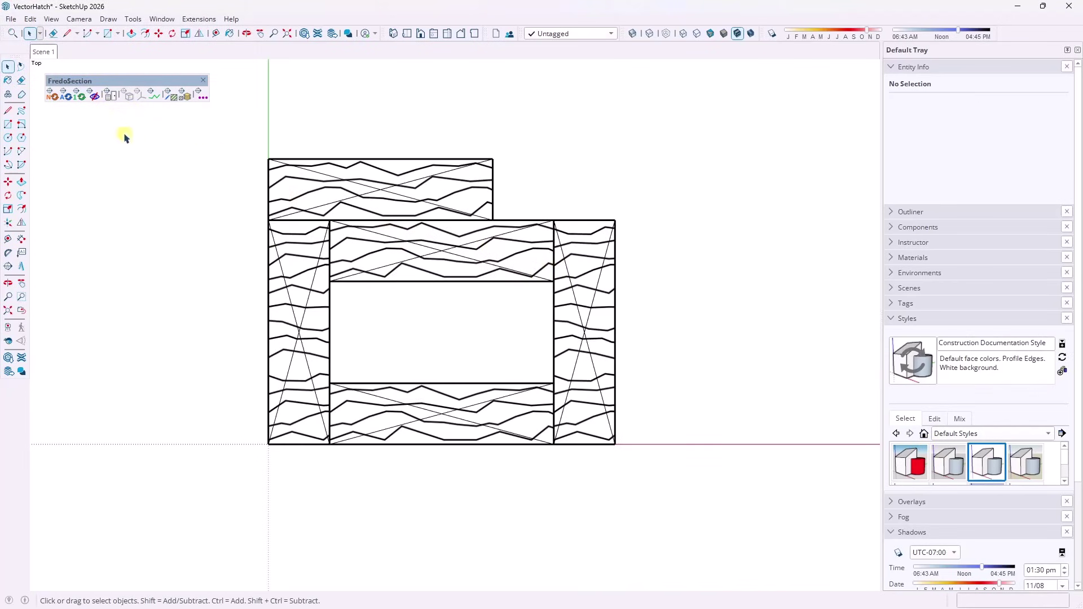
# Save the model, purging its unused materials and styles, and send it to LayOut.
pyautogui.click(10, 19)
pyautogui.click(25, 75)
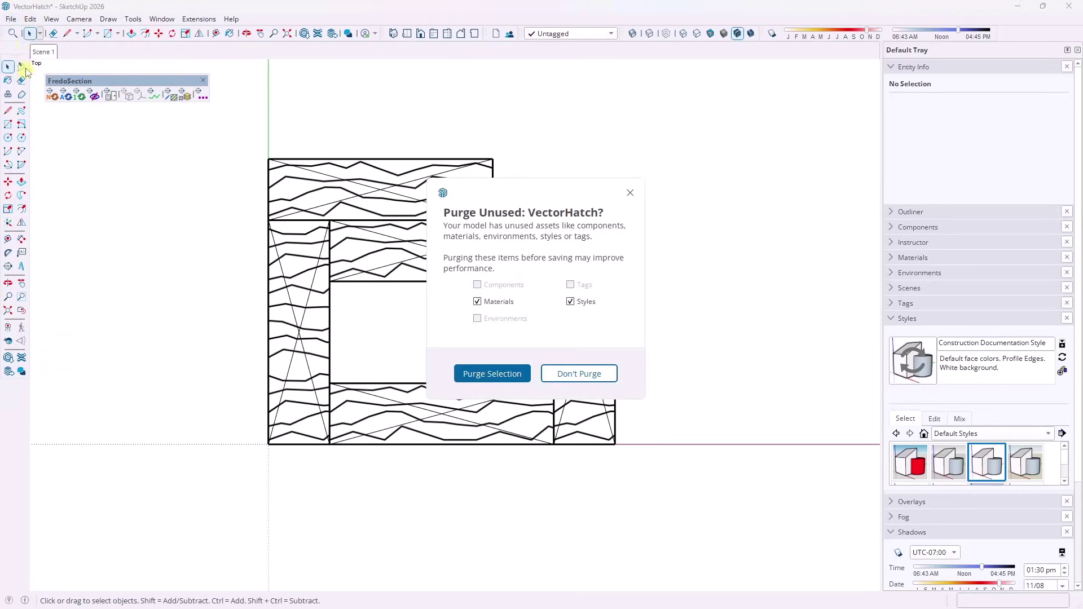
pyautogui.click(485, 374)
pyautogui.click(11, 19)
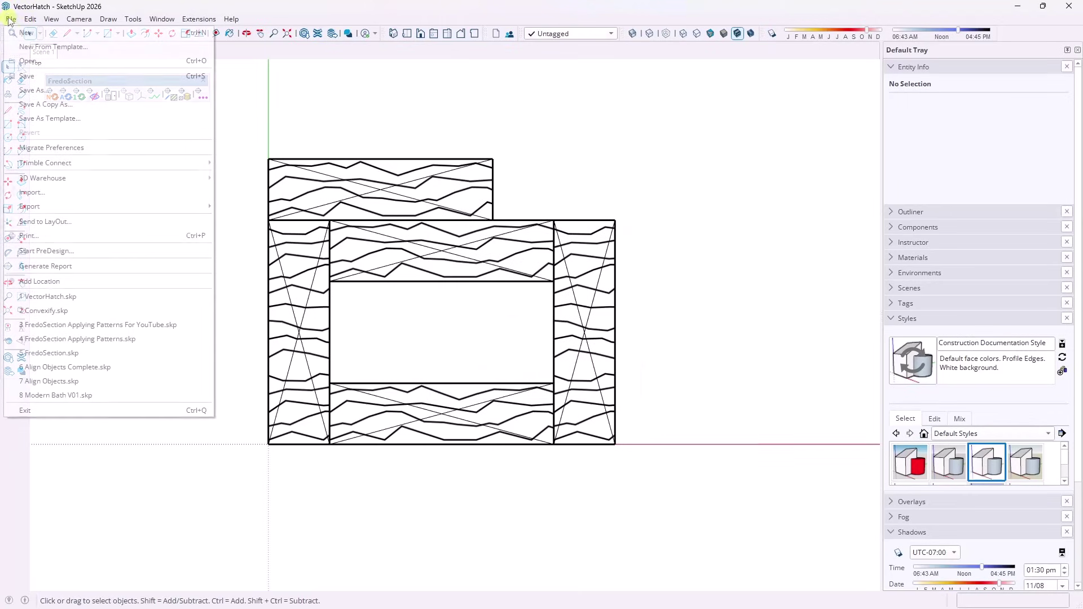
pyautogui.click(65, 222)
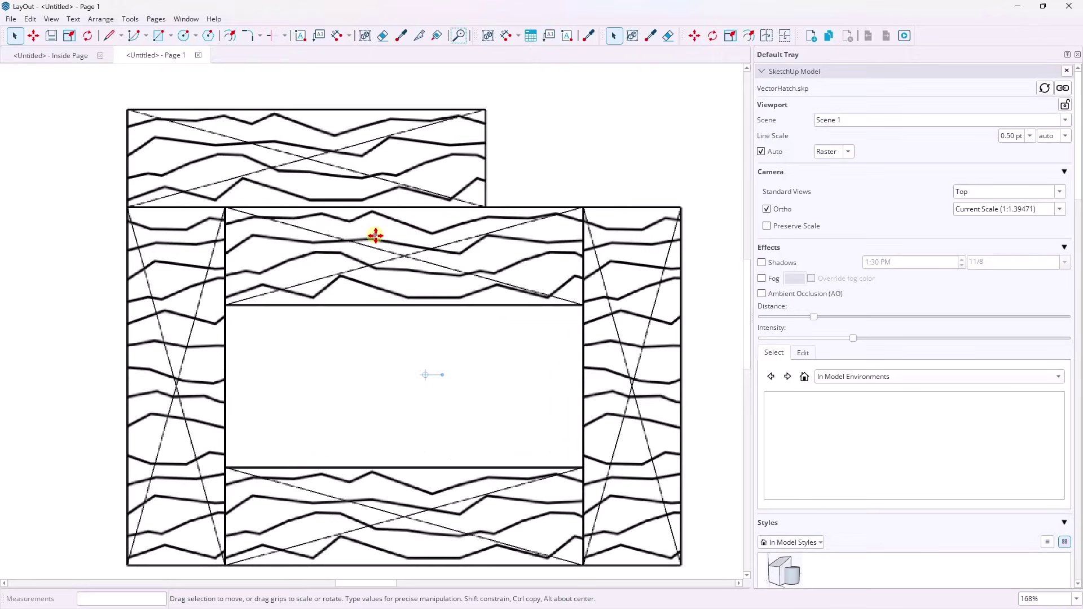
# Set the LayOut viewport's rendering to Hybrid and check the wood hatching up close.
pyautogui.click(848, 151)
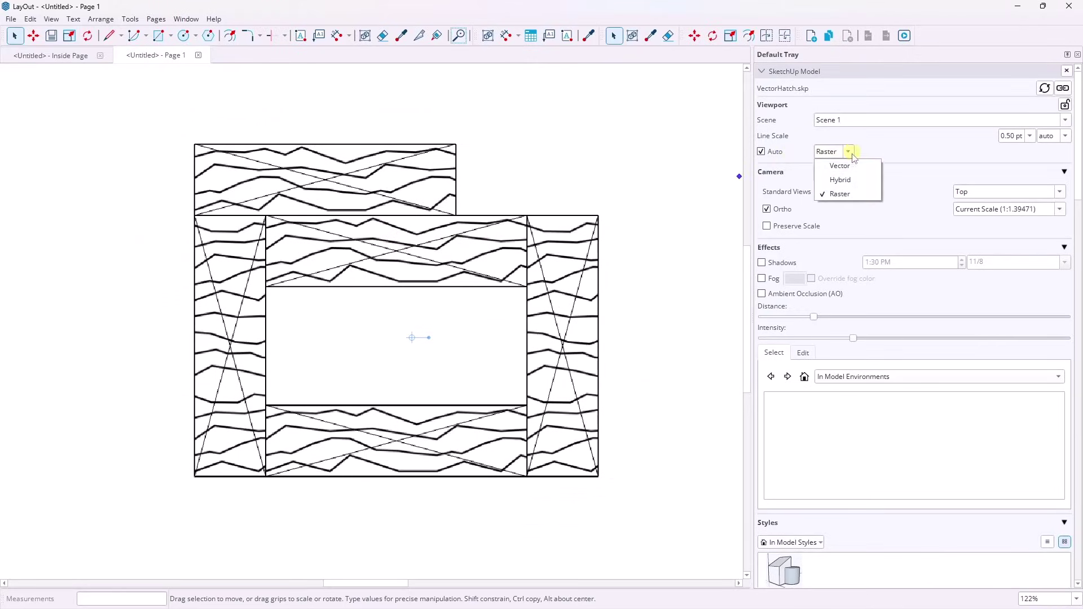
pyautogui.click(846, 187)
pyautogui.scroll(2, 479, 262)
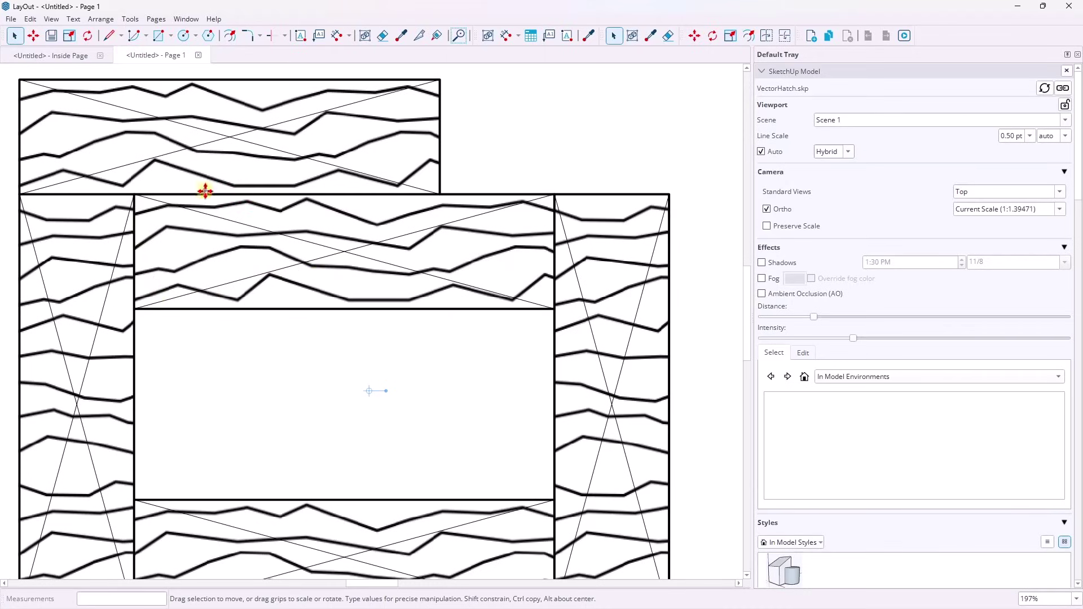
pyautogui.scroll(-4, 204, 192)
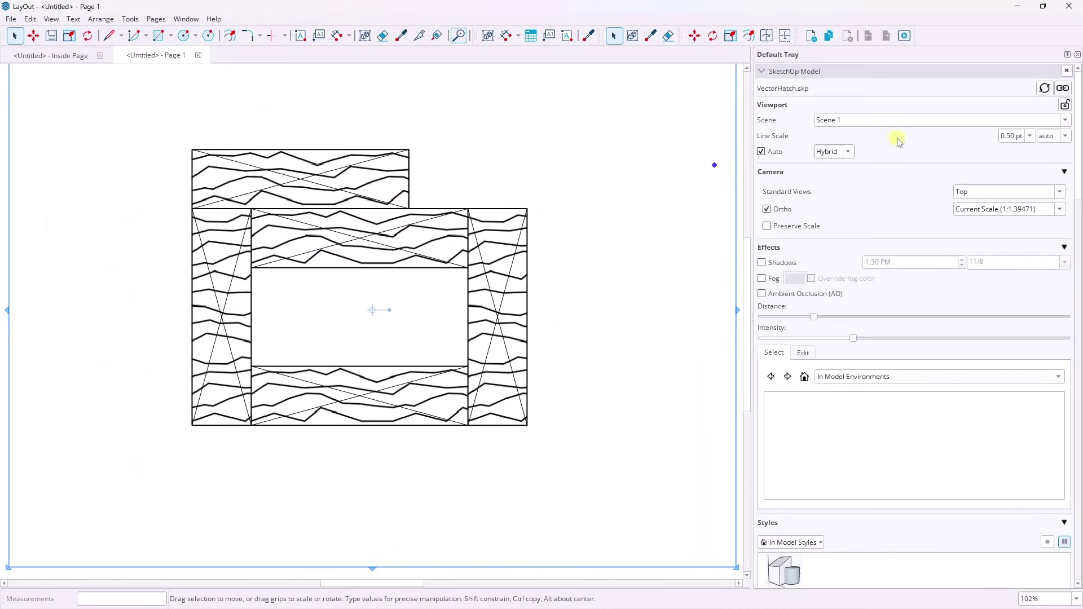
# Try a viewport line scale of 1 pt, and set it to 2 pt.
pyautogui.click(1029, 137)
pyautogui.click(1013, 207)
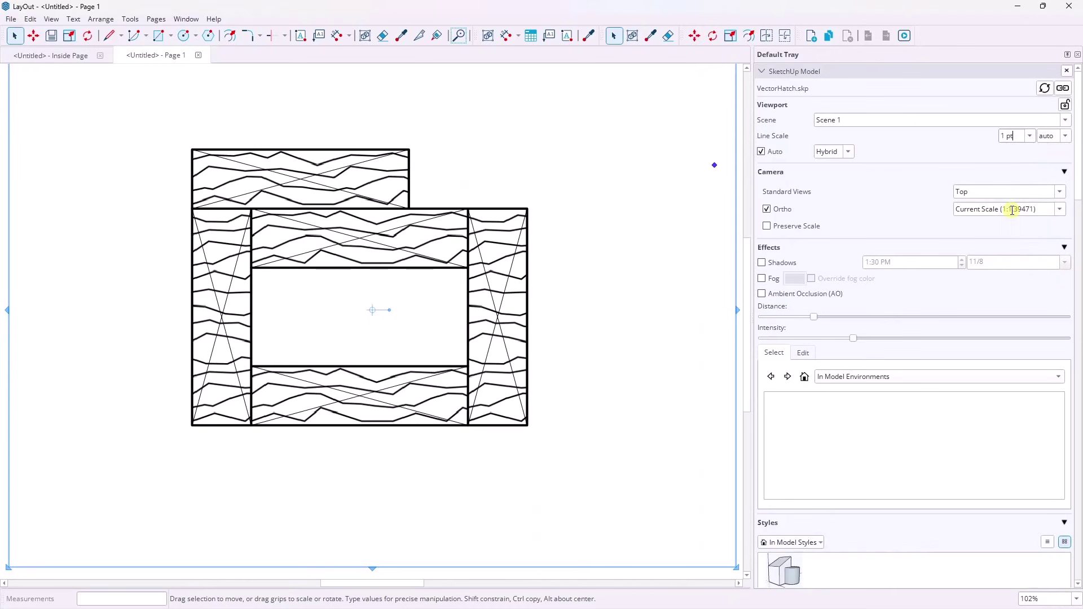
pyautogui.click(1030, 136)
pyautogui.click(1012, 150)
# Examine the line weights of the Timber hatching, the wood grain and the section outlines in the LayOut viewport.
pyautogui.scroll(8, 494, 303)
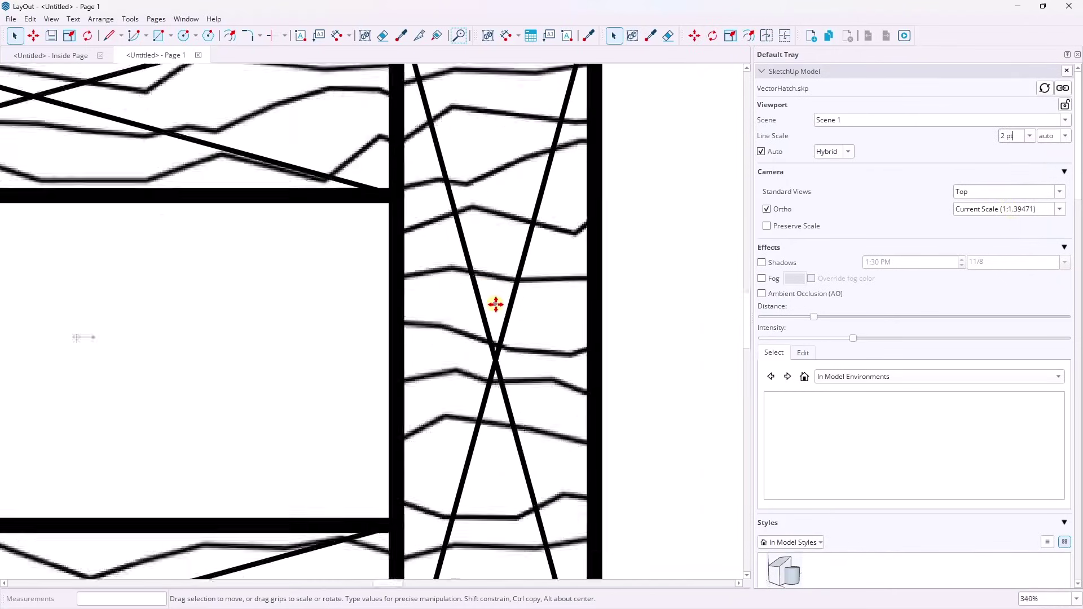
pyautogui.scroll(2, 445, 245)
pyautogui.scroll(-9, 488, 370)
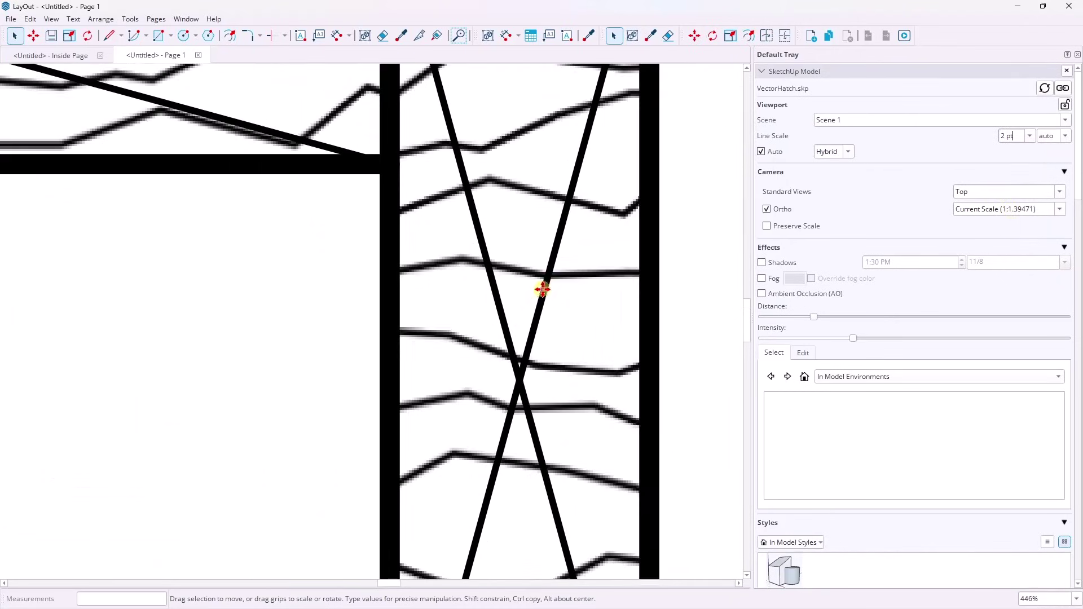
pyautogui.scroll(2, 428, 219)
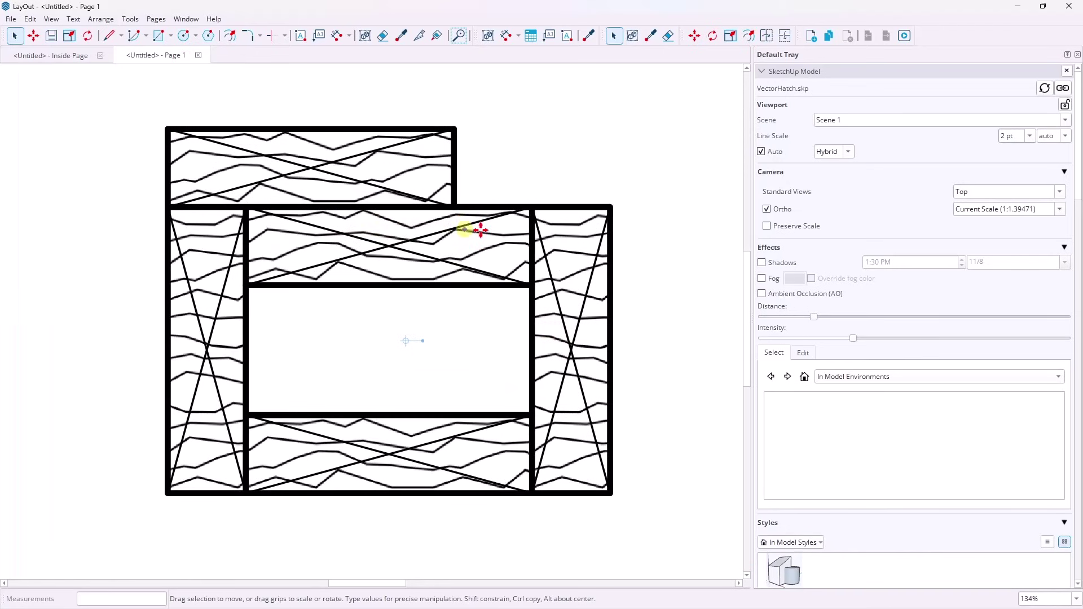
pyautogui.scroll(1, 485, 228)
pyautogui.scroll(-1, 452, 239)
pyautogui.scroll(1, 436, 288)
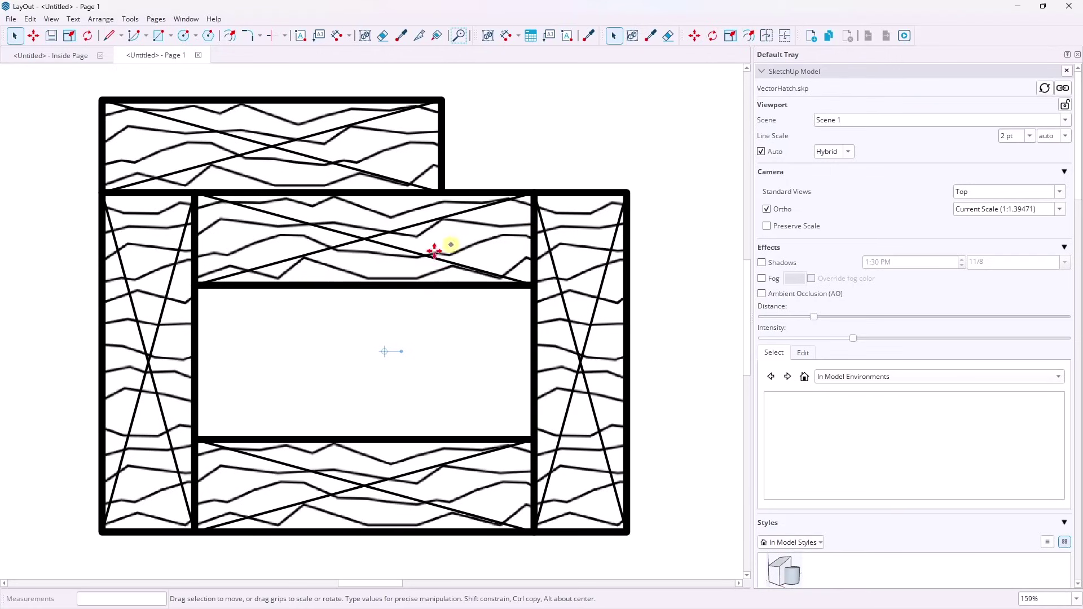
pyautogui.scroll(-3, 570, 282)
pyautogui.scroll(3, 583, 355)
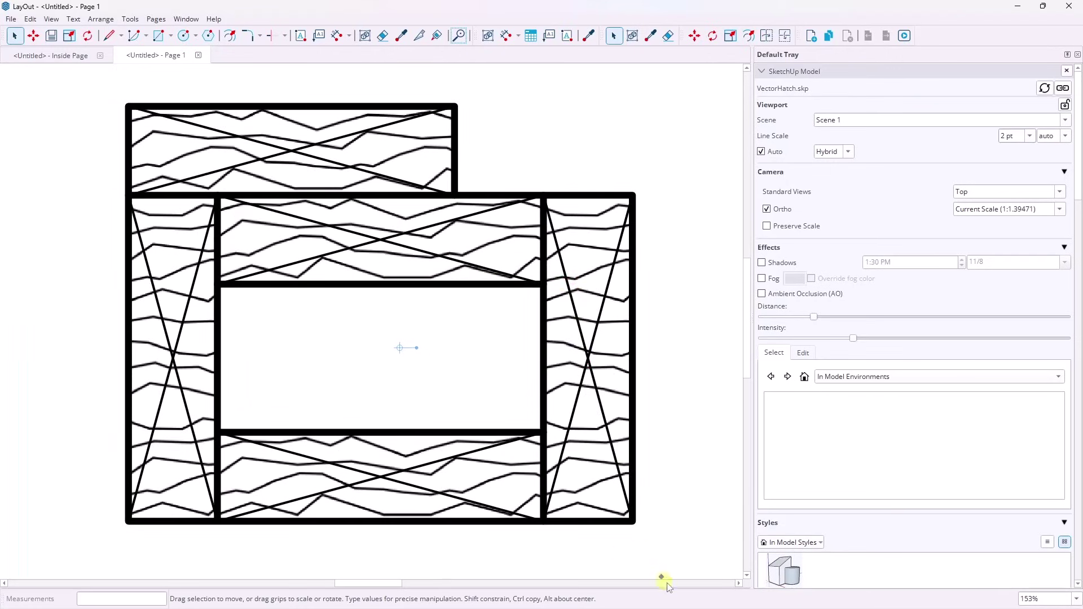
# Switch back to the VectorHatch model in SketchUp and open the FredoSection pattern browser.
pyautogui.moveTo(863, 598)
pyautogui.moveTo(790, 602)
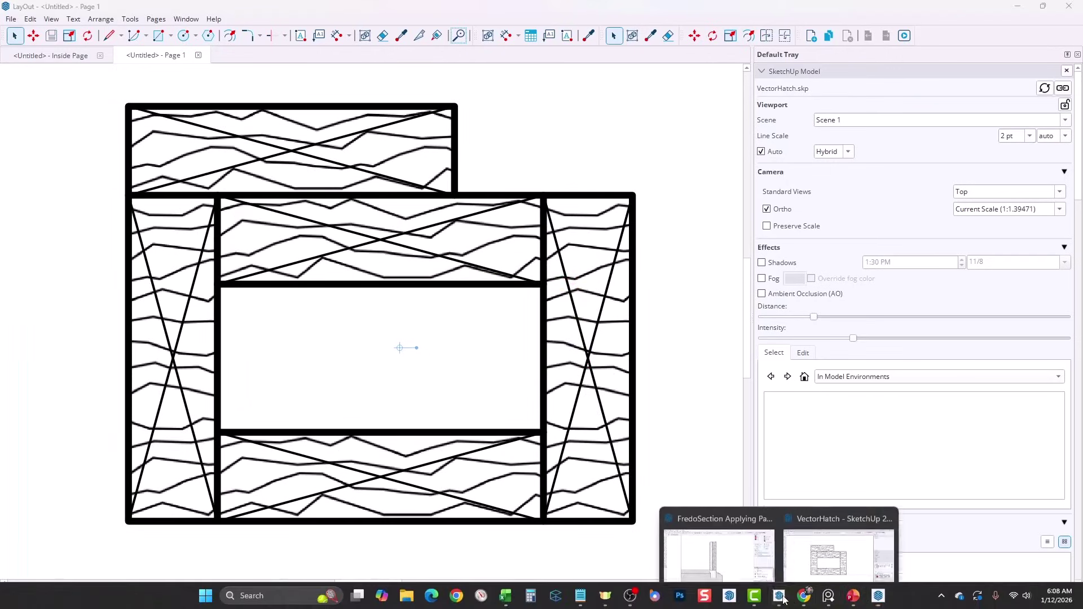
pyautogui.click(840, 555)
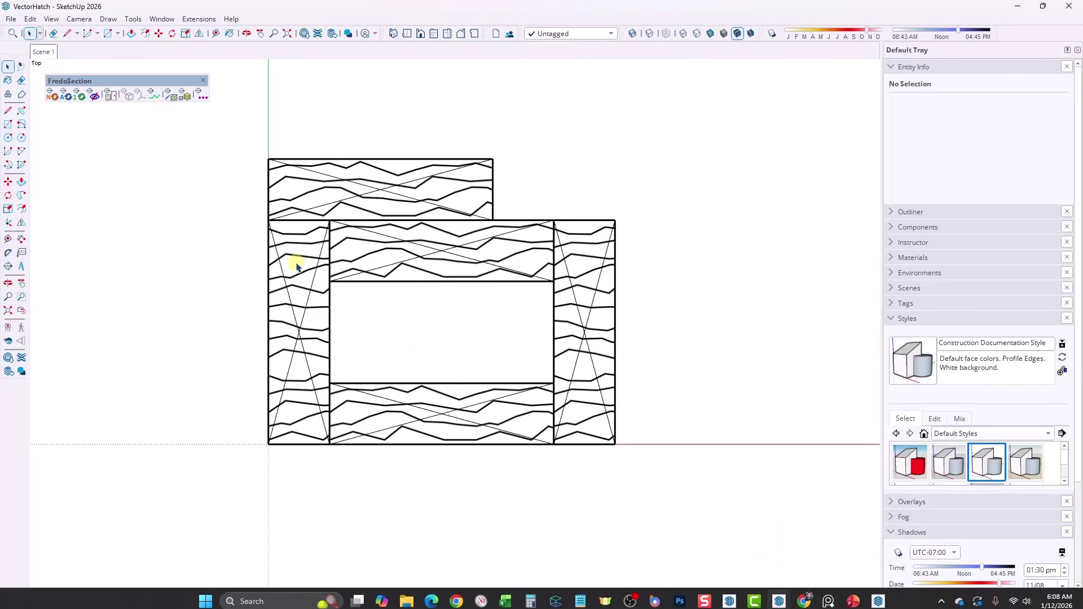
pyautogui.click(151, 89)
pyautogui.click(366, 252)
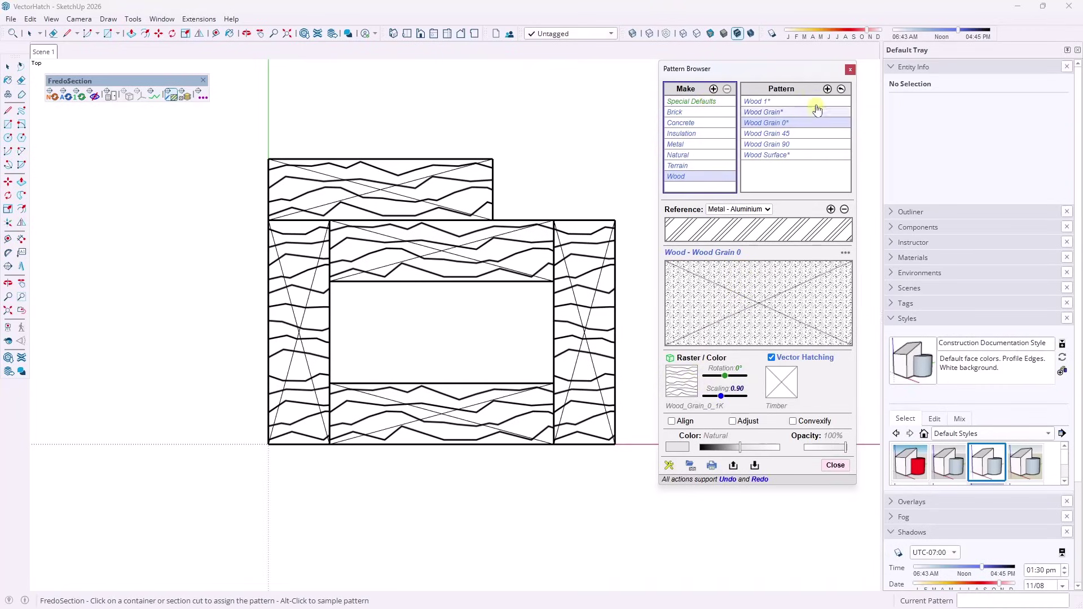
# Create a pattern named Wood Vector under Wood, based on Wood Grain 0, with a description.
pyautogui.click(827, 89)
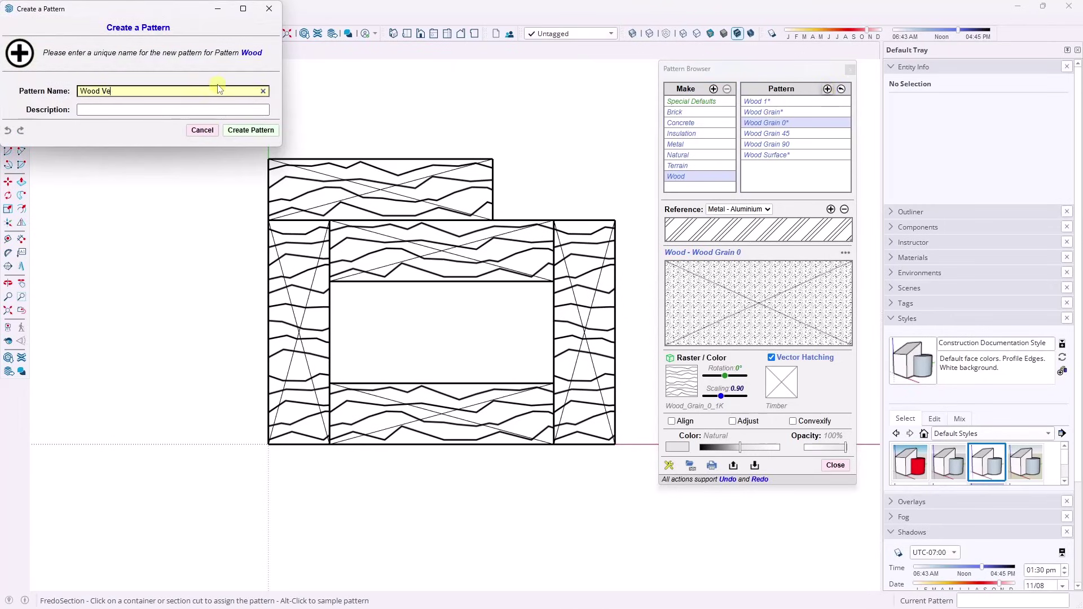
pyautogui.press('Tab')
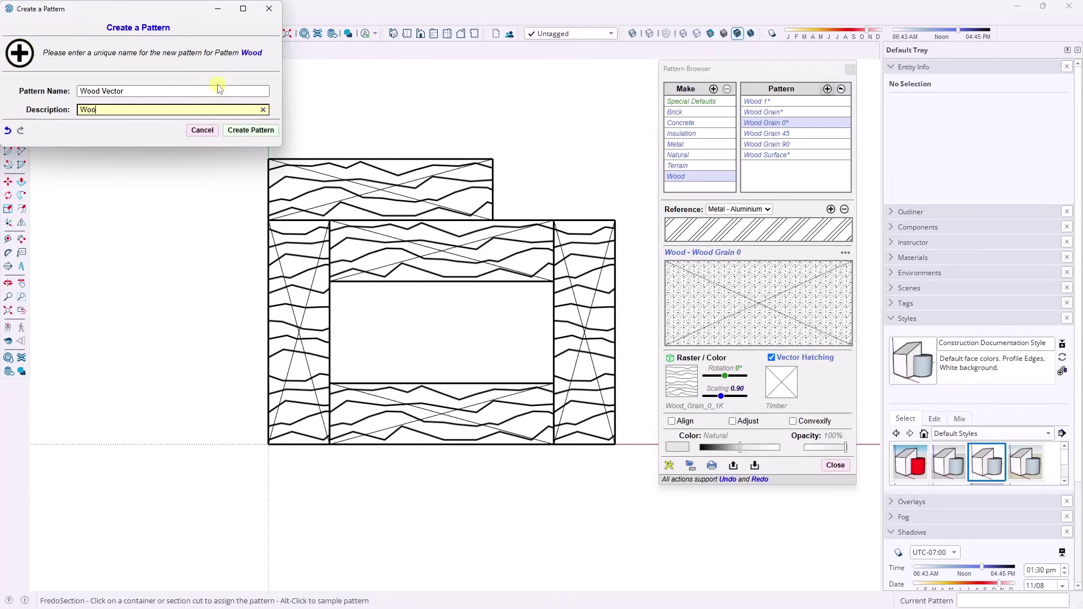
pyautogui.press('Return')
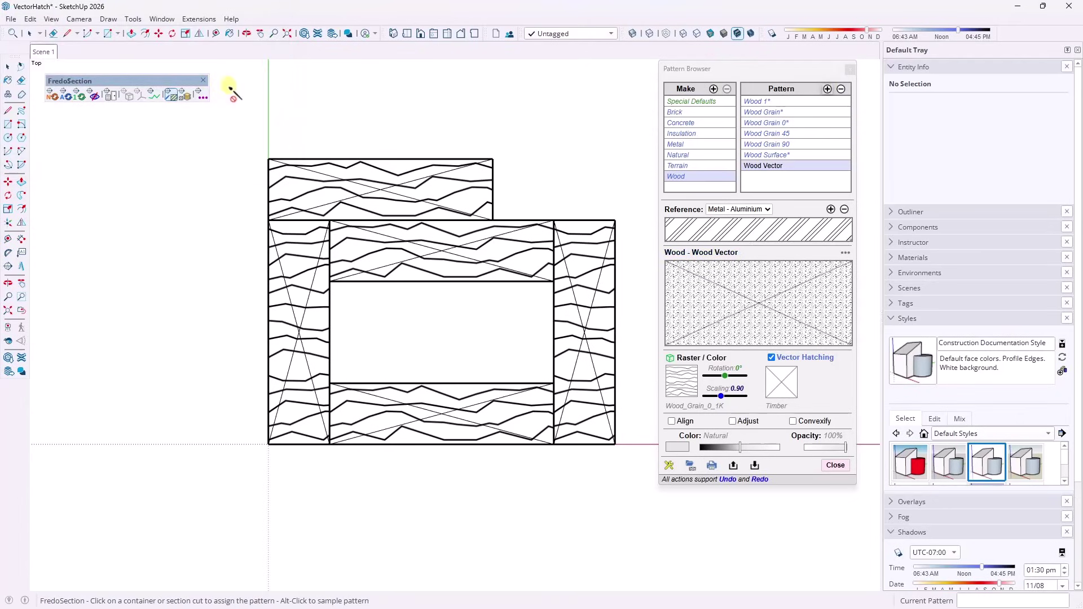
# Replace the Wood Vector pattern's wood grain raster with the Default Material.
pyautogui.click(689, 387)
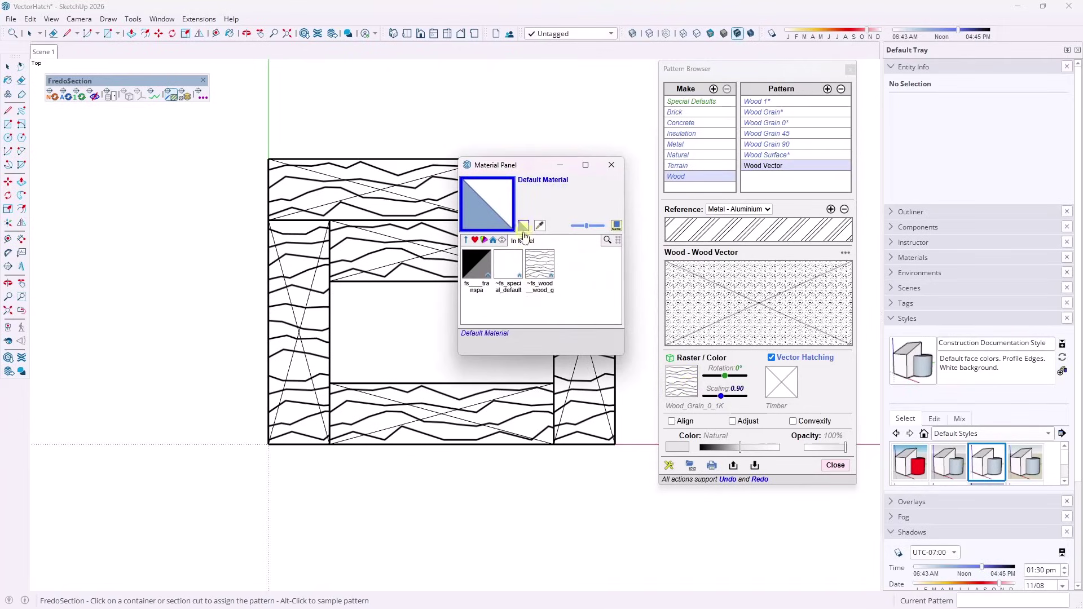
pyautogui.click(524, 227)
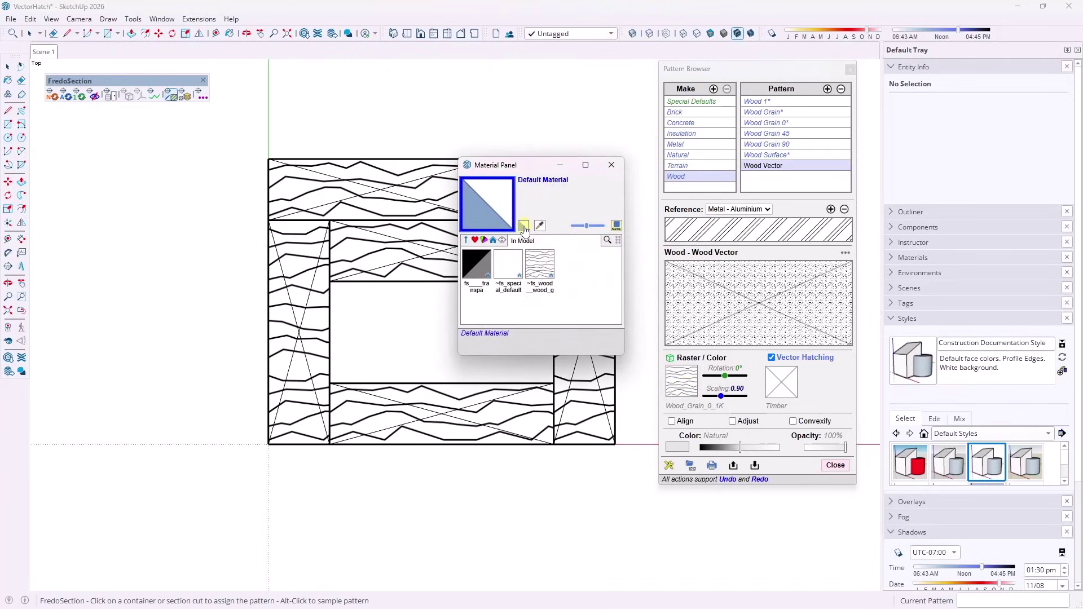
pyautogui.click(611, 165)
pyautogui.click(681, 381)
pyautogui.click(488, 210)
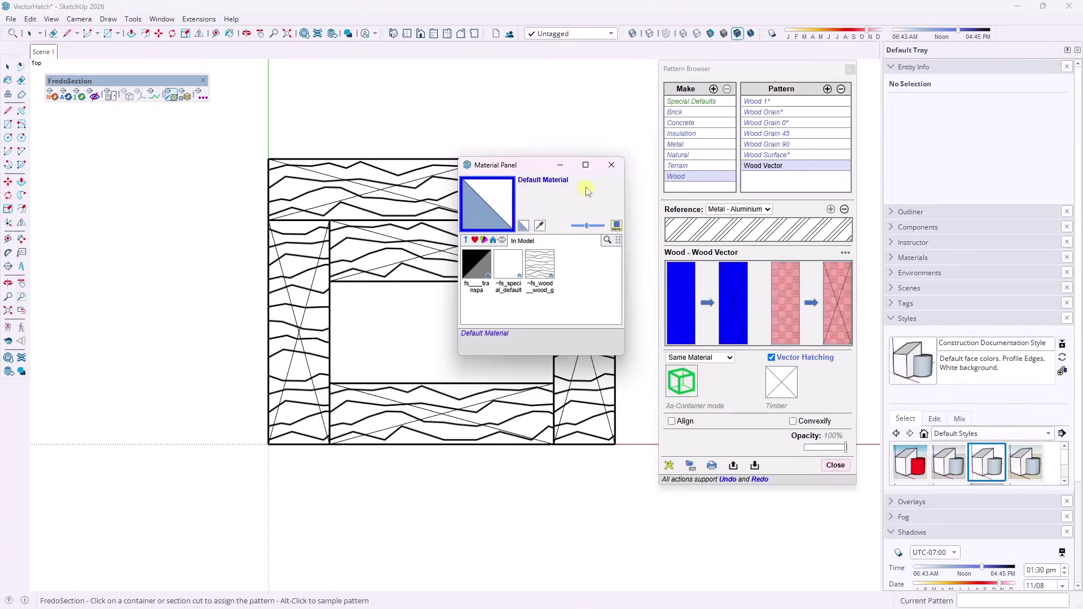
# Apply the Wood Vector pattern to all the post's section cuts, with Timber as its vector hatching and alignment off.
pyautogui.click(767, 166)
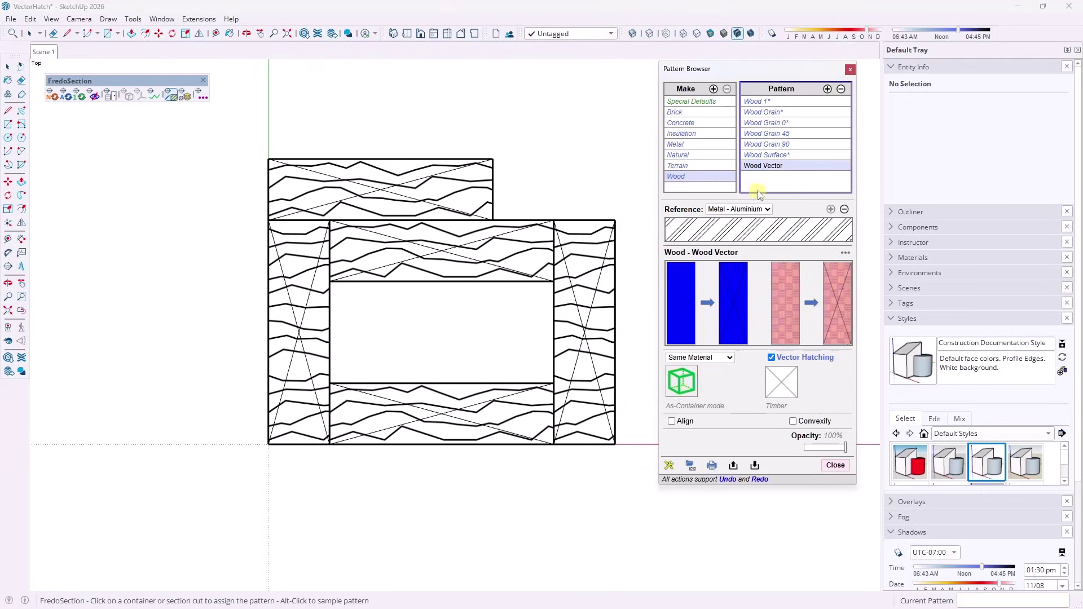
pyautogui.moveTo(766, 167)
pyautogui.mouseDown()
pyautogui.moveTo(492, 254)
pyautogui.moveTo(579, 198)
pyautogui.moveTo(310, 260)
pyautogui.moveTo(546, 225)
pyautogui.moveTo(603, 367)
pyautogui.moveTo(560, 347)
pyautogui.moveTo(629, 309)
pyautogui.mouseUp()
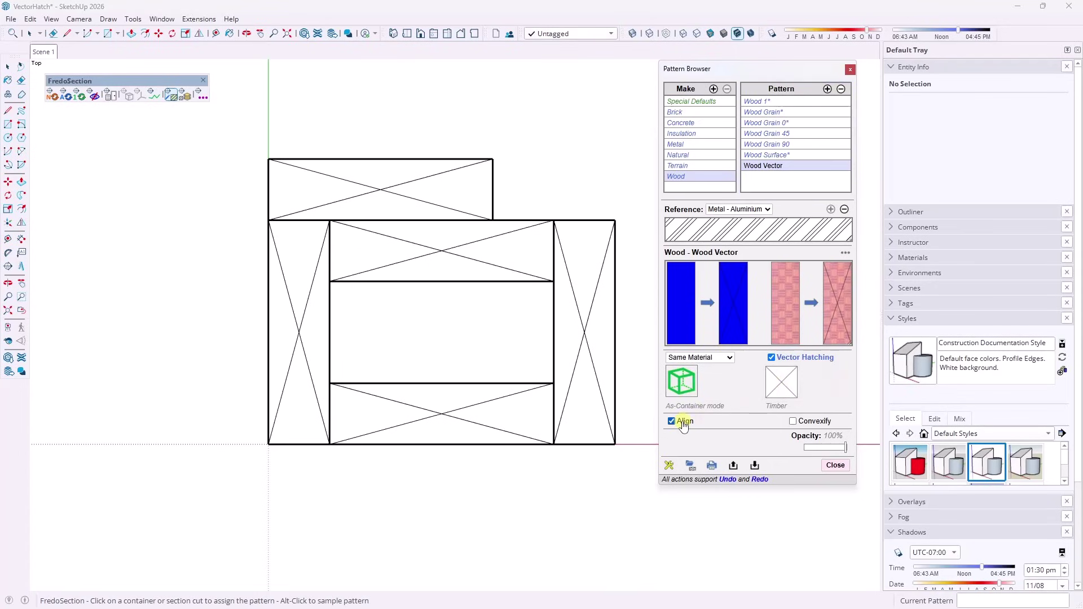
pyautogui.click(781, 382)
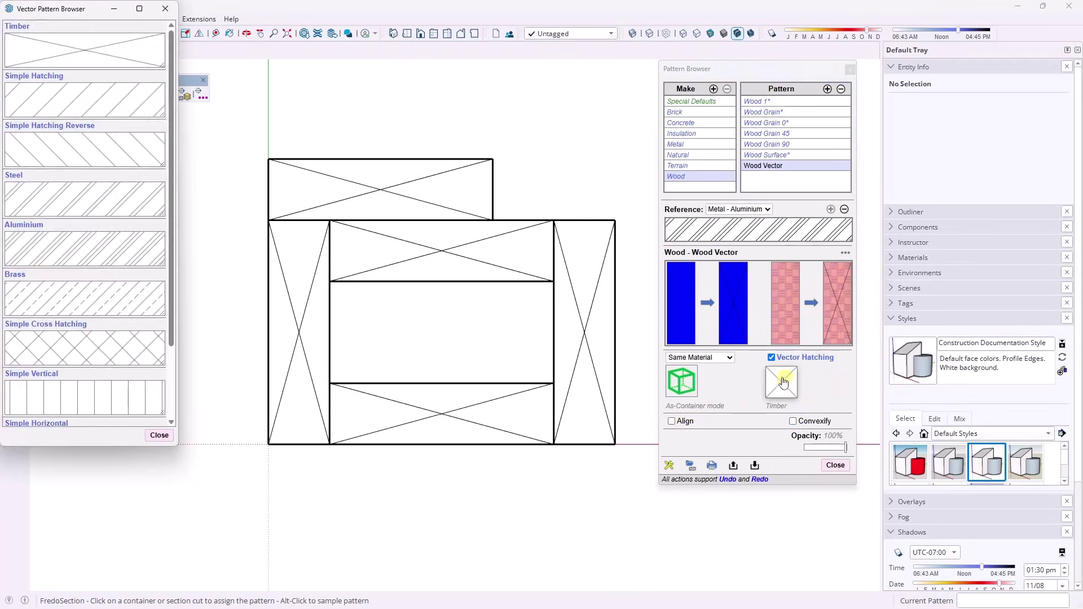
pyautogui.click(69, 52)
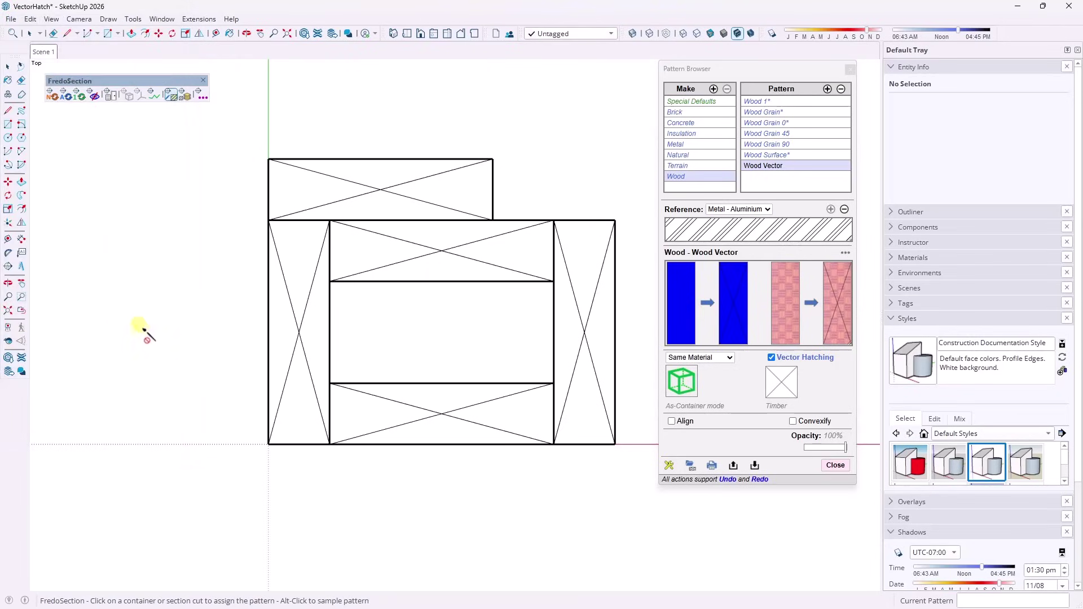
# Set the section line width to 1 in the Construction Documentation style's modeling settings.
pyautogui.click(915, 348)
pyautogui.scroll(-3, 1036, 402)
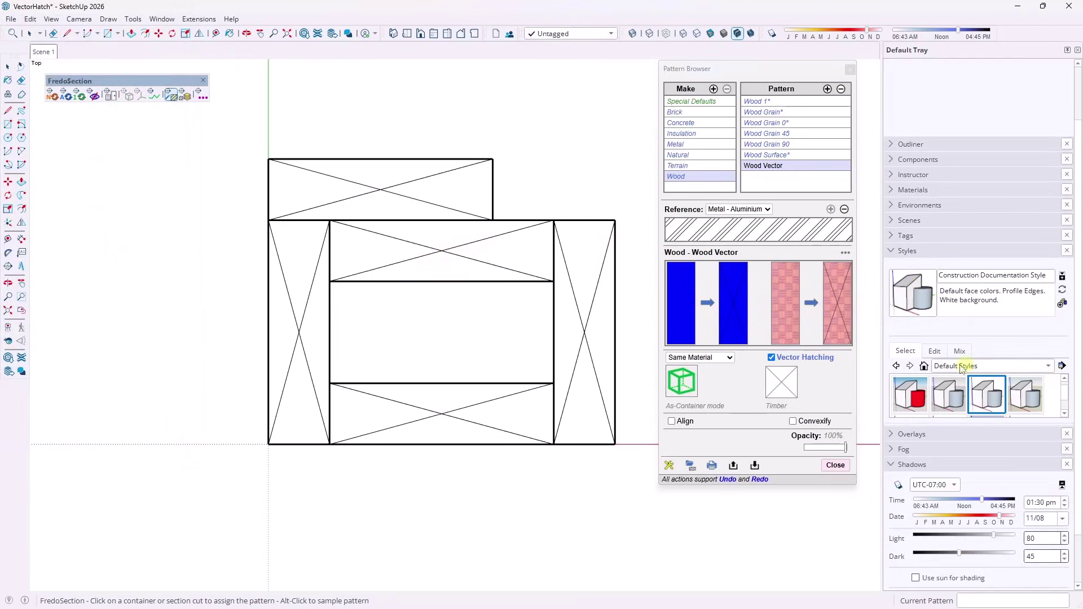
pyautogui.click(935, 352)
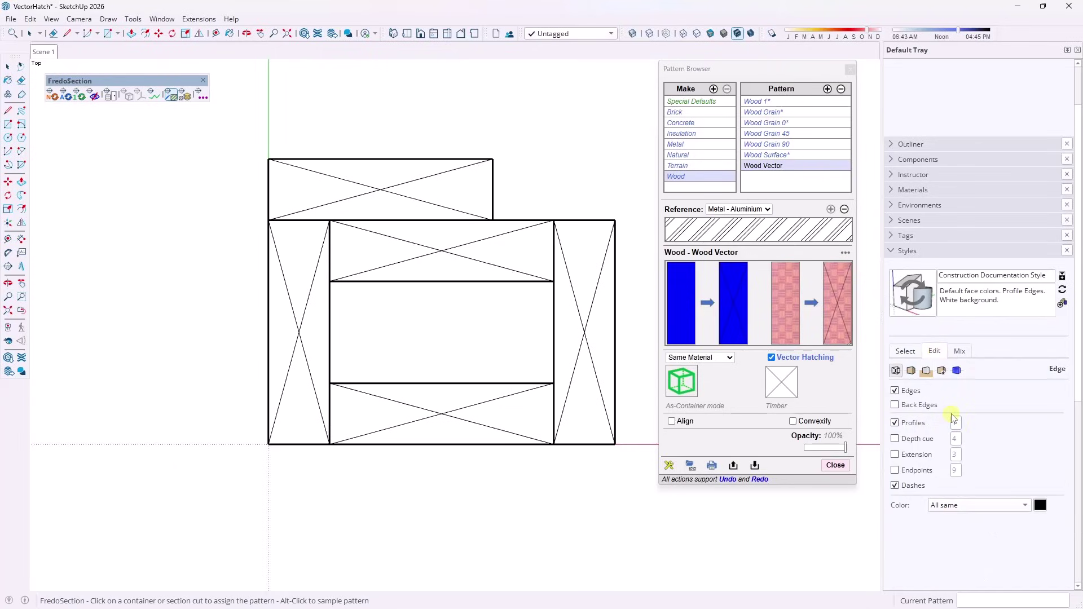
pyautogui.click(957, 371)
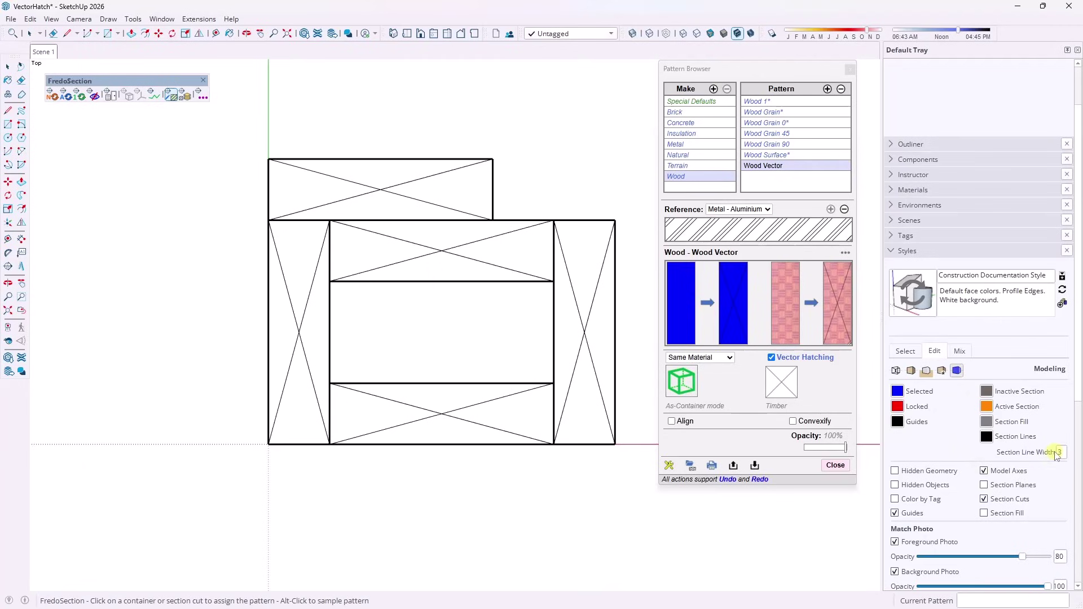
pyautogui.write('1')
pyautogui.press('Return')
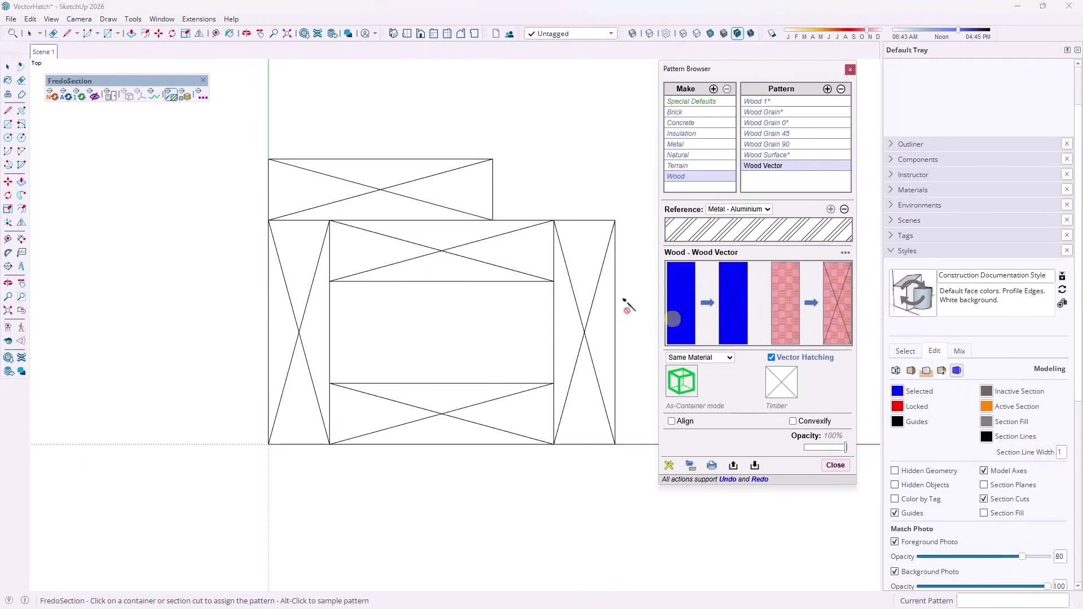
# Update Scene 1 with the style changes saved as a new style, and save the model with unused materials purged.
pyautogui.rightClick(45, 55)
pyautogui.click(66, 105)
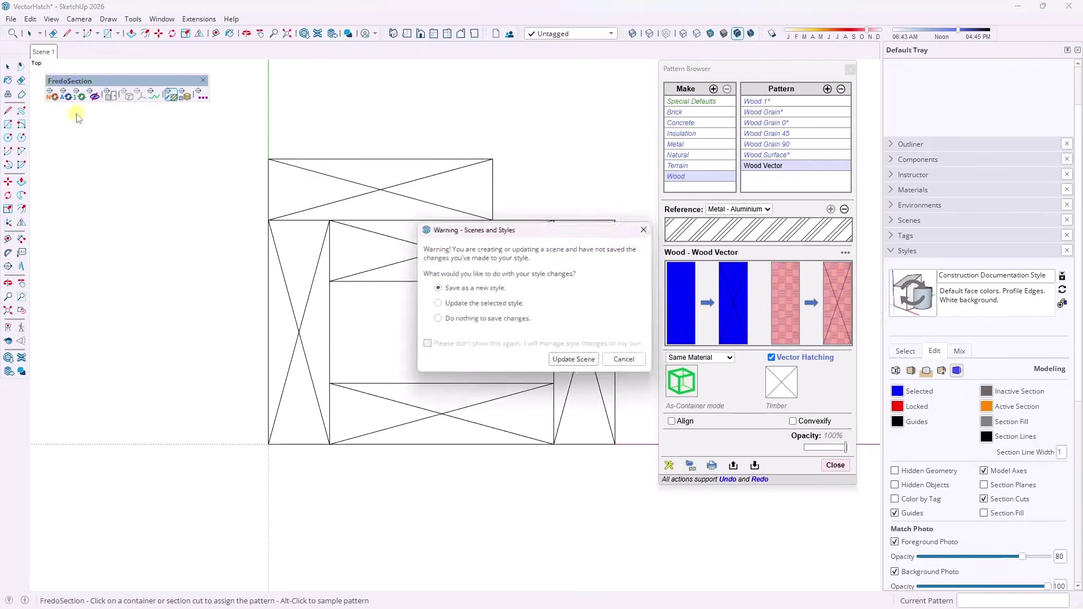
pyautogui.click(574, 364)
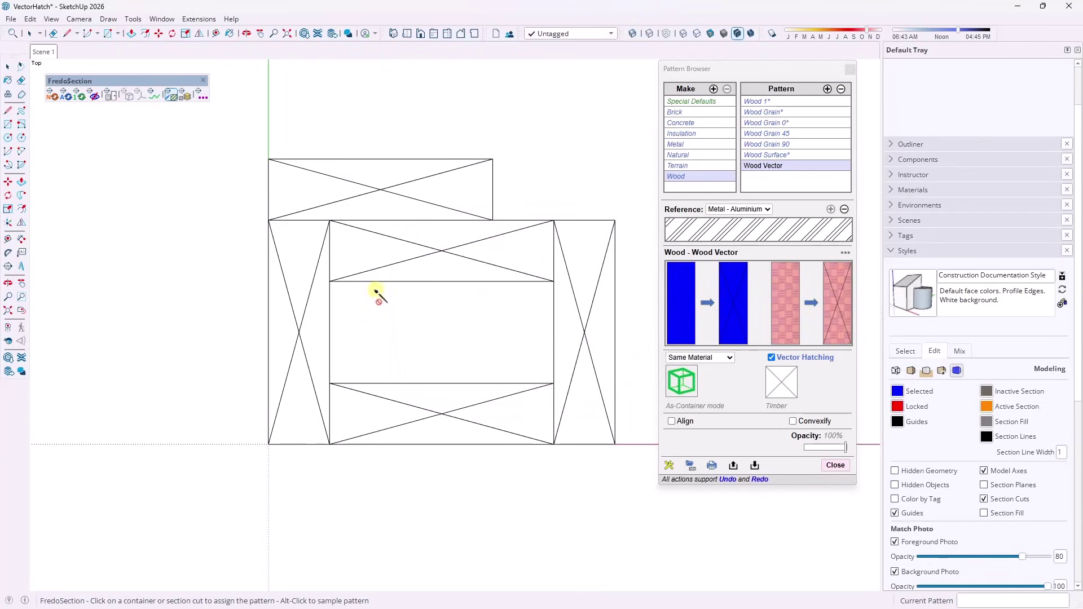
pyautogui.click(10, 19)
pyautogui.click(34, 87)
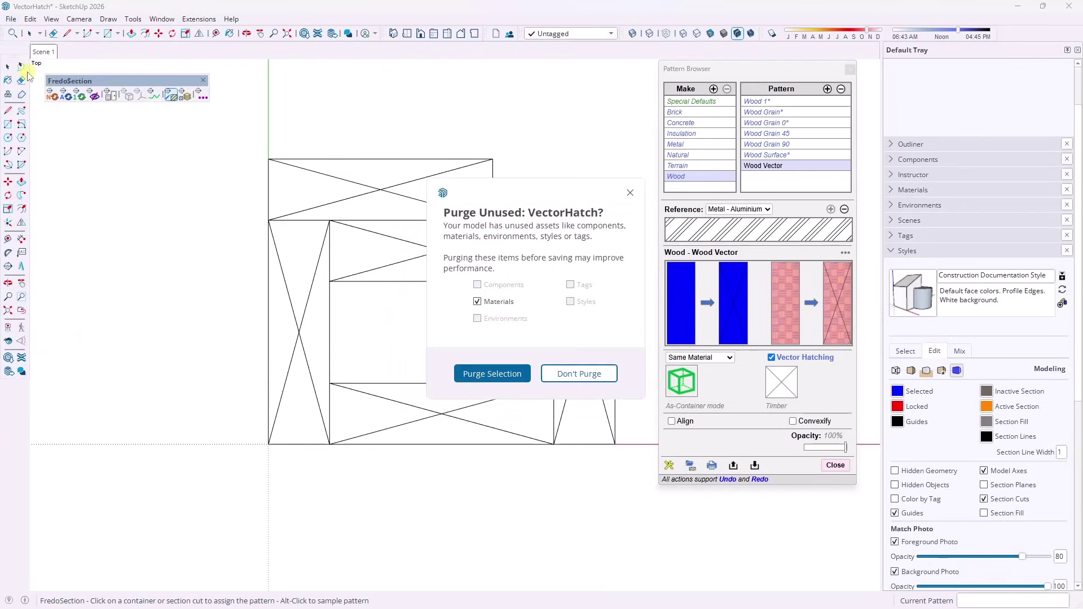
pyautogui.click(491, 374)
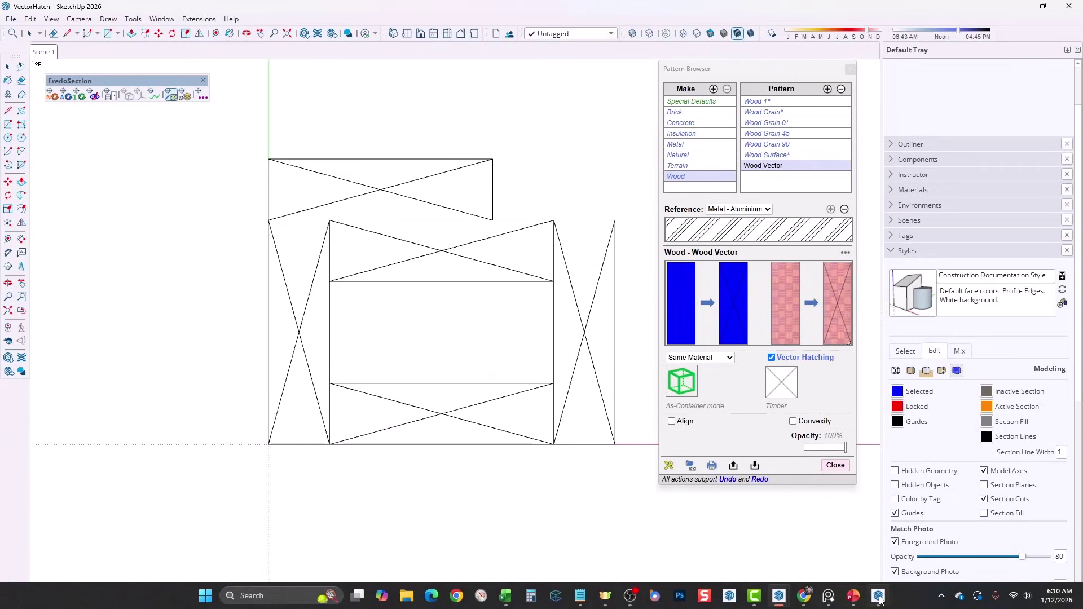
# Switch to LayOut, update the VectorHatch viewport from the saved model, and inspect its section linework.
pyautogui.click(878, 596)
pyautogui.rightClick(601, 293)
pyautogui.click(614, 244)
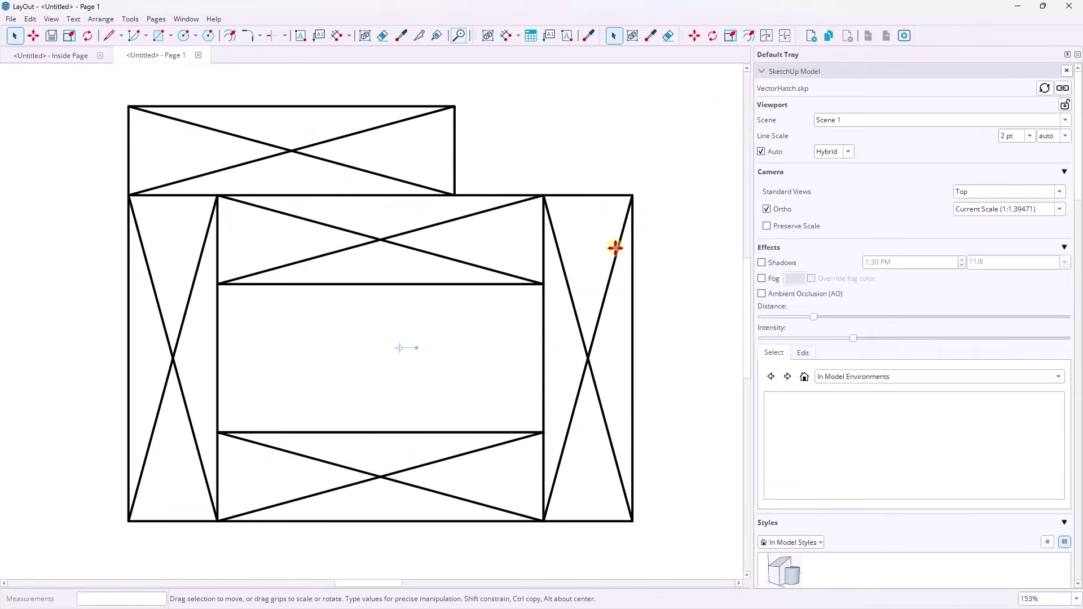
pyautogui.scroll(-3, 472, 326)
pyautogui.scroll(3, 447, 229)
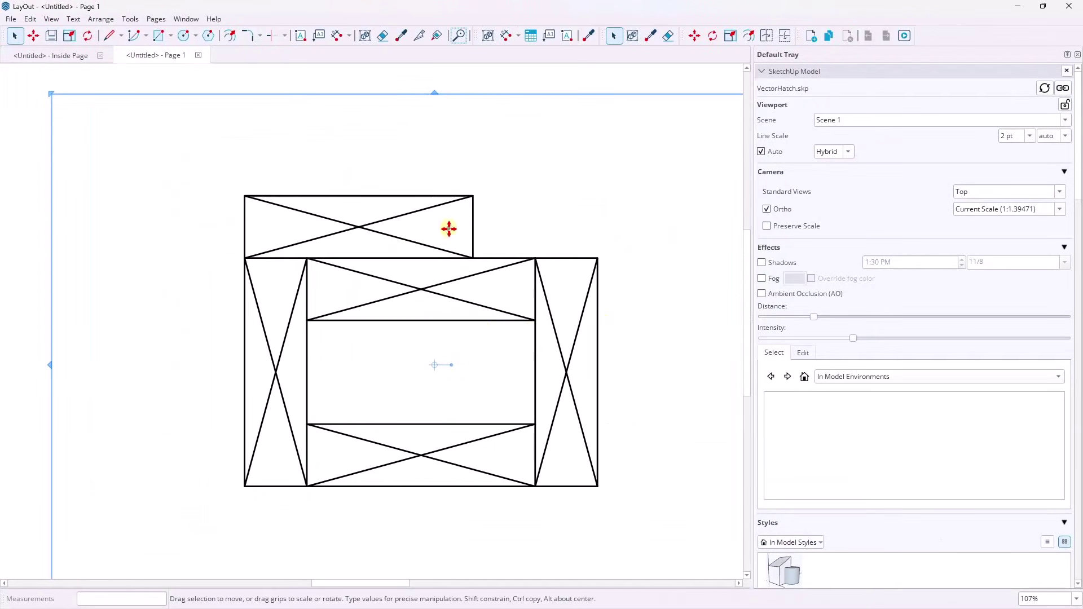
pyautogui.scroll(-5, 433, 242)
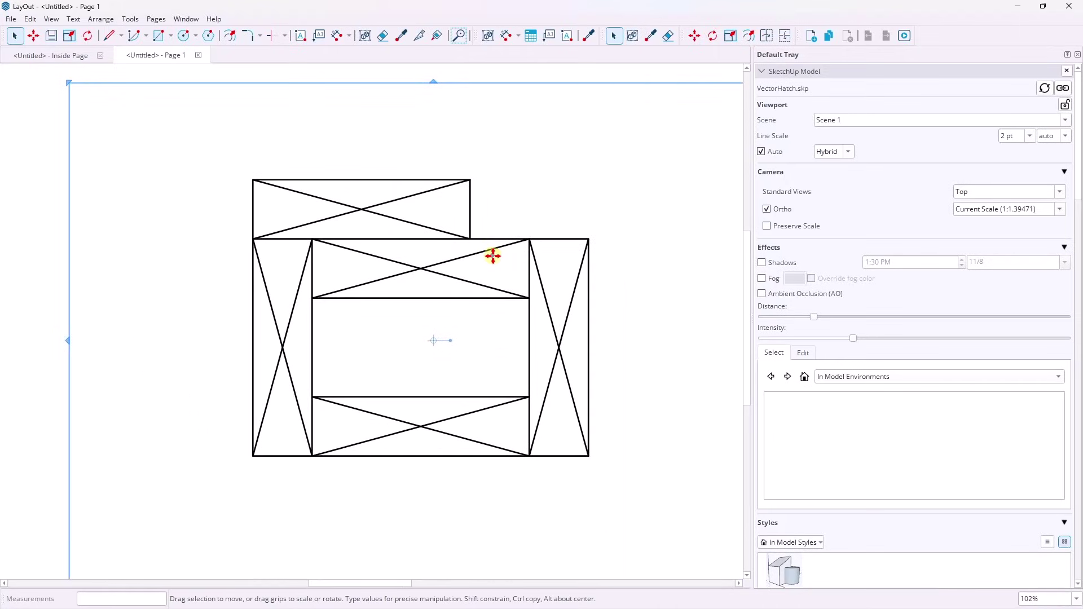
pyautogui.scroll(3, 478, 261)
pyautogui.scroll(-2, 450, 261)
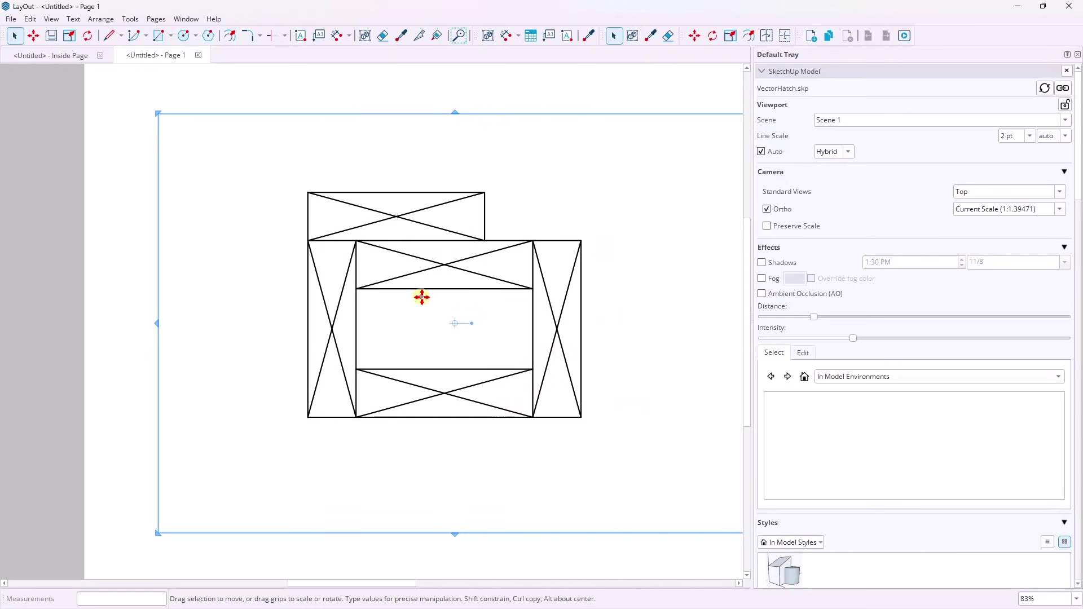
pyautogui.scroll(-2, 424, 282)
pyautogui.scroll(3, 389, 248)
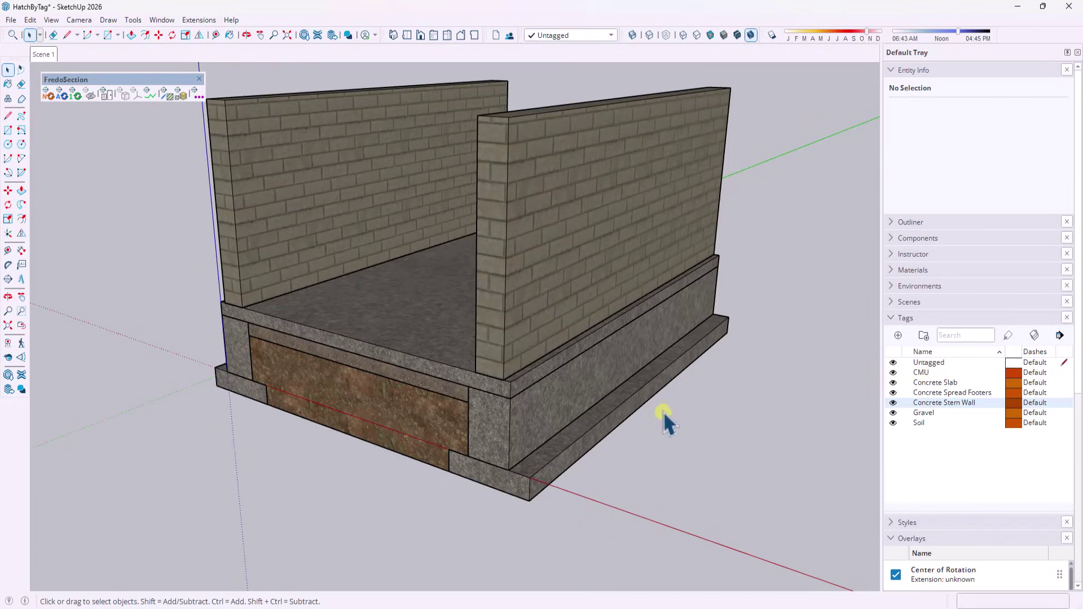
# In SketchUp's HatchByTag model, check which tags the block walls, slab, stem wall, spread footers and soil fill carry.
pyautogui.click(507, 229)
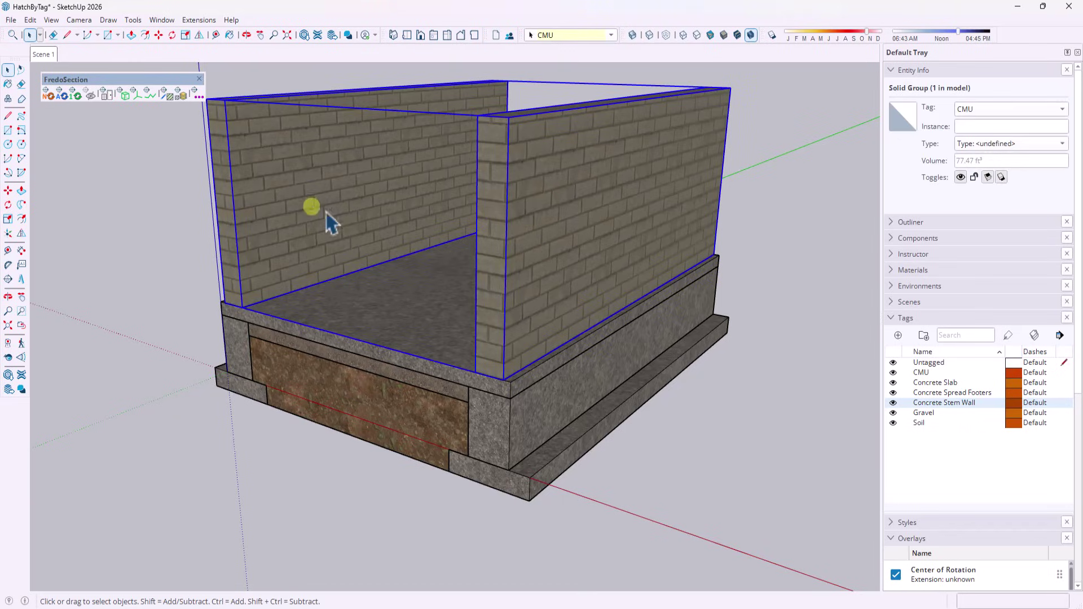
pyautogui.doubleClick(558, 232)
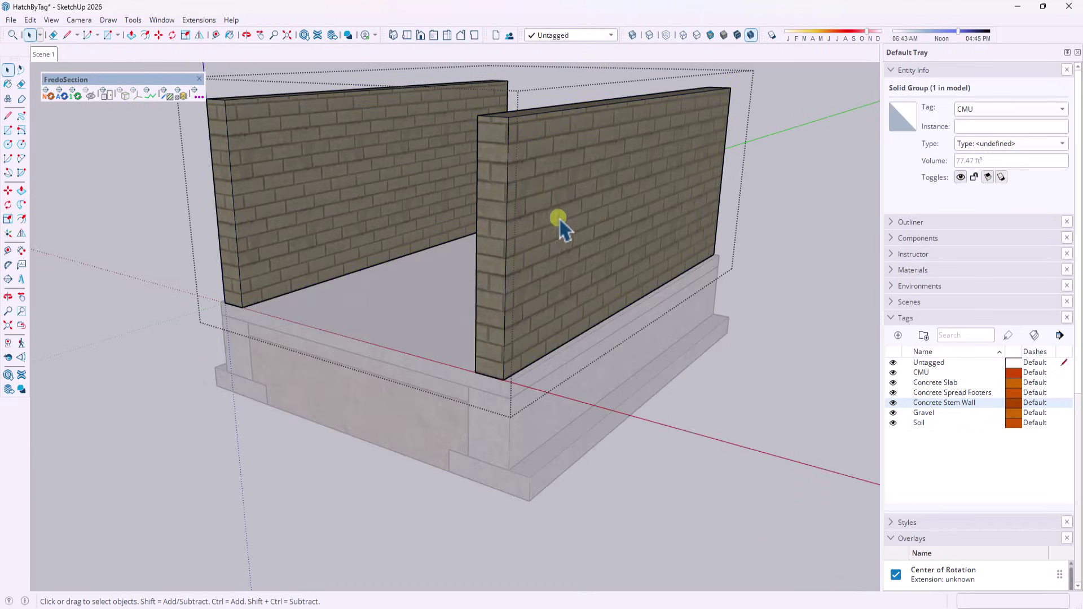
pyautogui.click(509, 226)
pyautogui.click(536, 373)
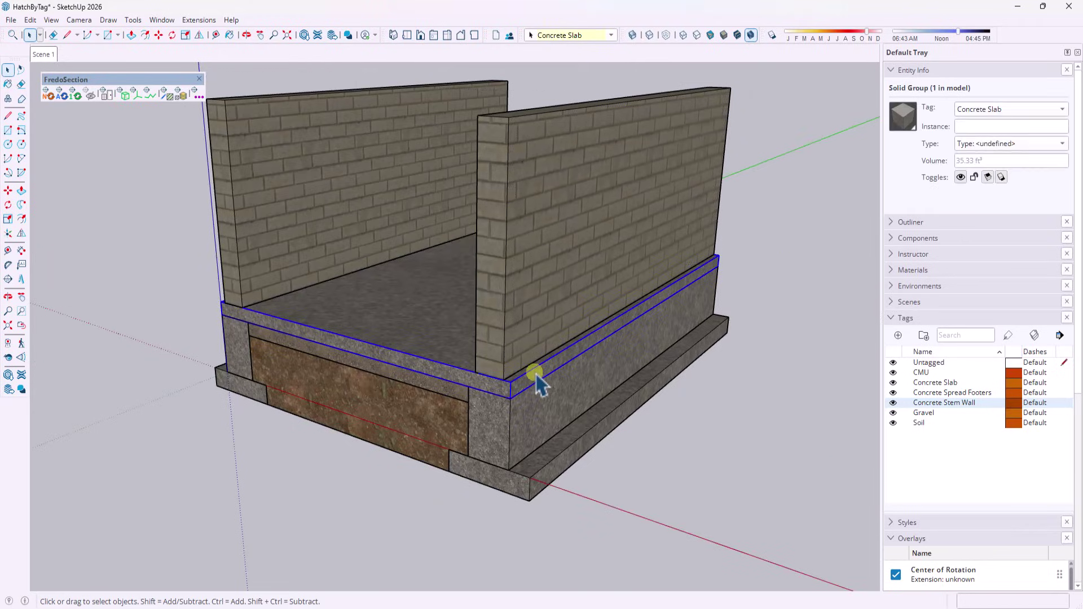
pyautogui.click(541, 397)
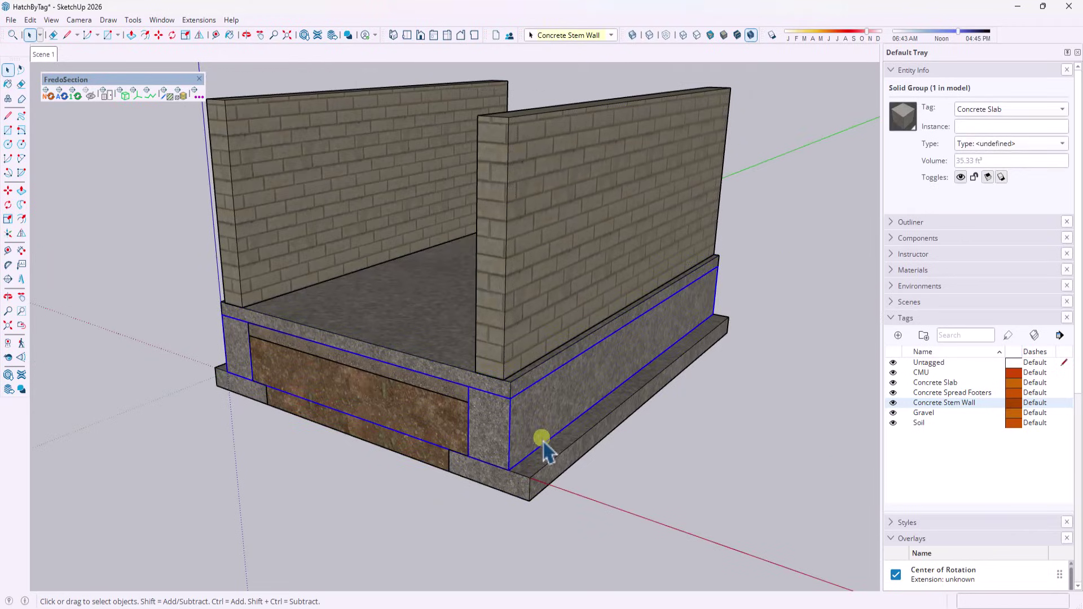
pyautogui.click(542, 473)
pyautogui.click(415, 425)
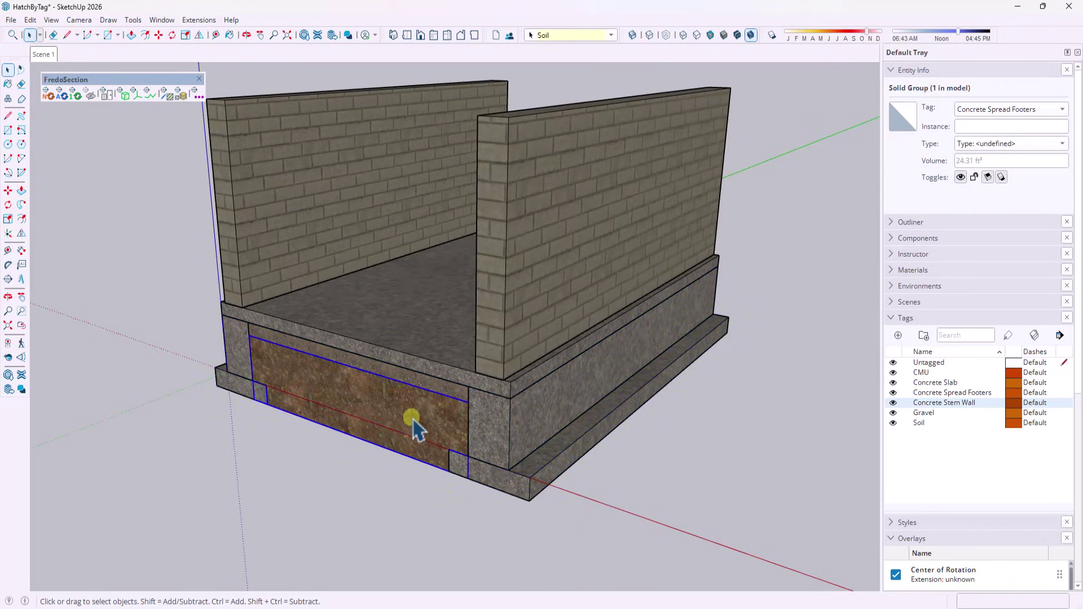
pyautogui.click(532, 250)
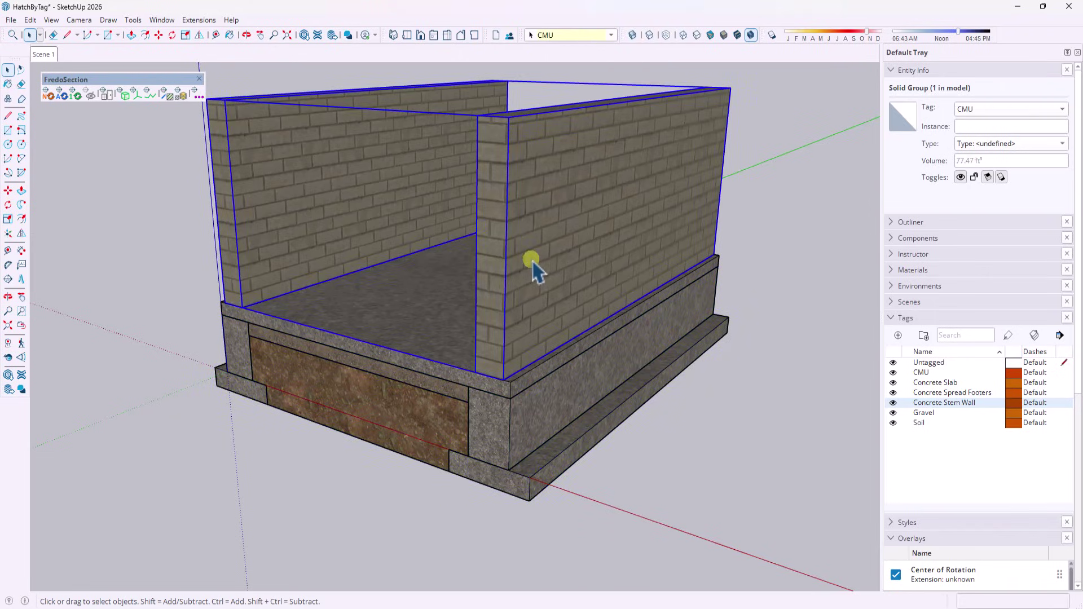
# Open FredoSection's pattern-to-tag assignment and assign the Brick - Brick Running pattern to the CMU tag.
pyautogui.click(184, 92)
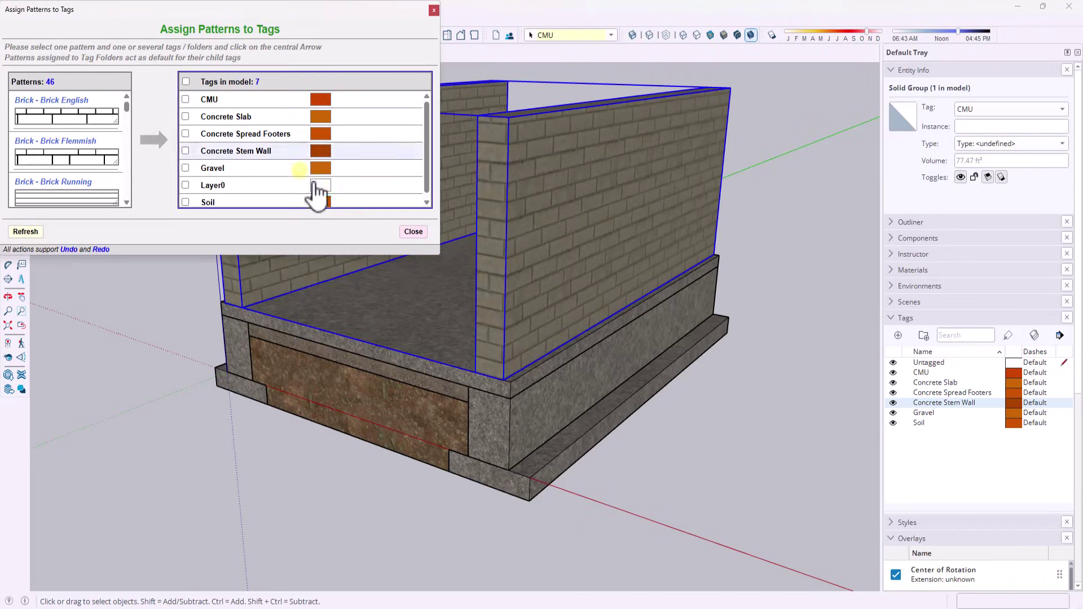
pyautogui.moveTo(282, 18); pyautogui.dragTo(329, 92)
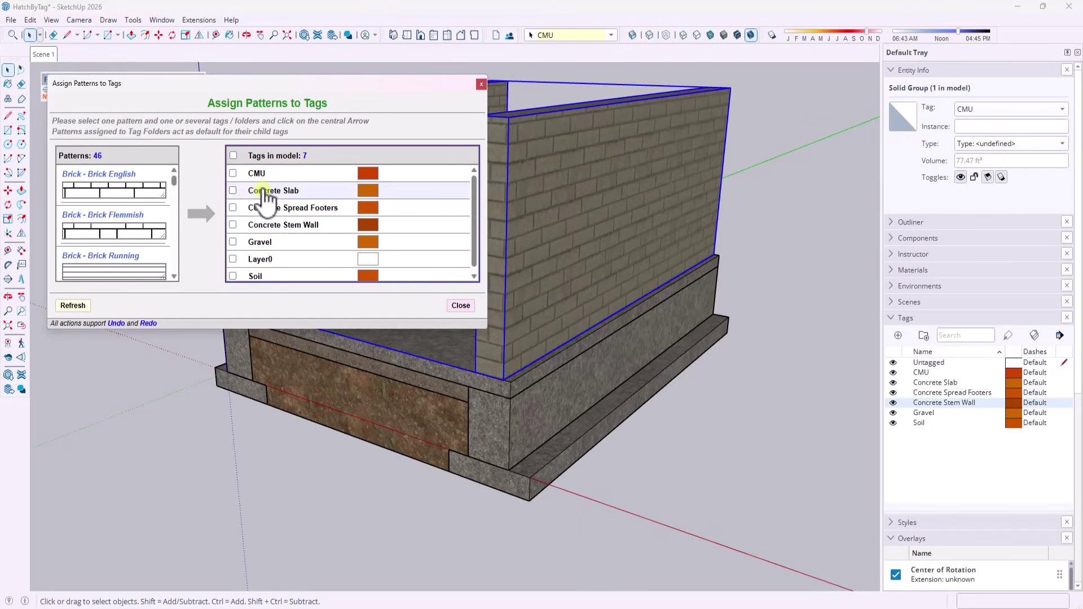
pyautogui.moveTo(173, 183)
pyautogui.mouseDown()
pyautogui.moveTo(177, 204)
pyautogui.moveTo(178, 186)
pyautogui.mouseUp()
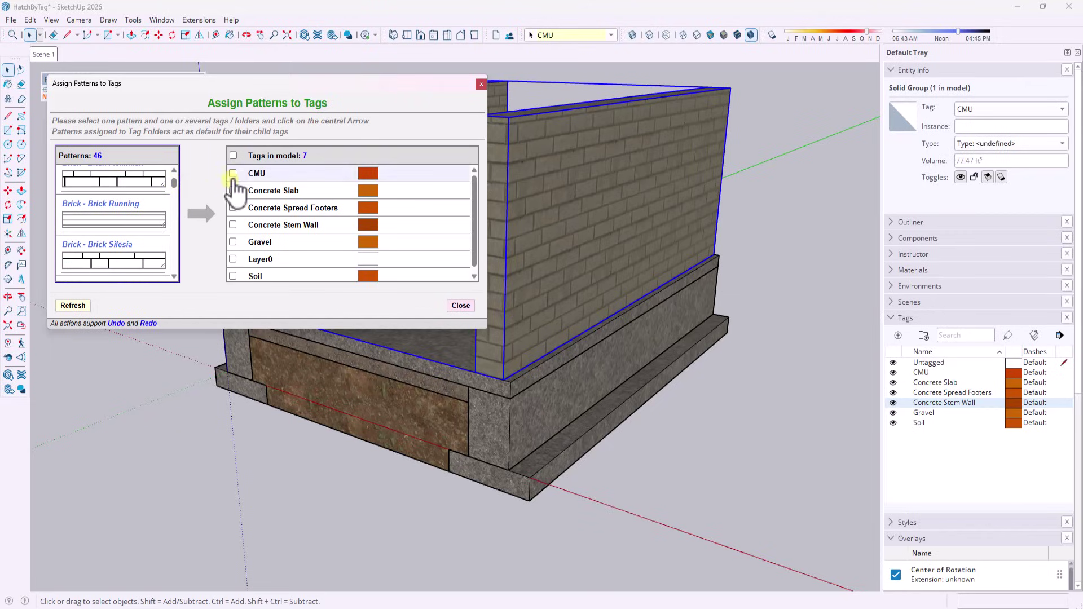
pyautogui.click(135, 223)
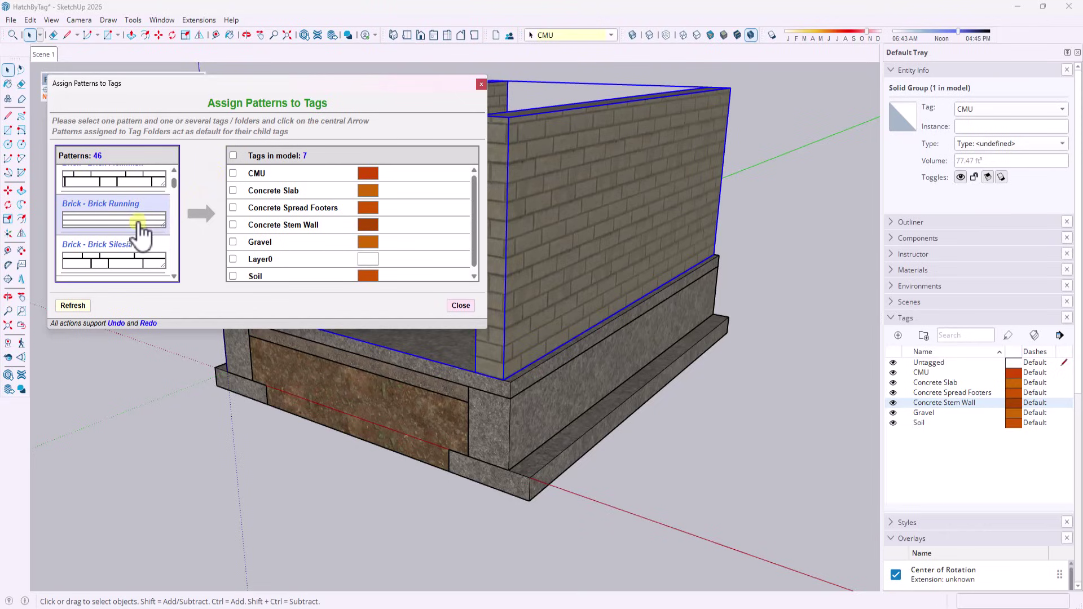
pyautogui.click(250, 175)
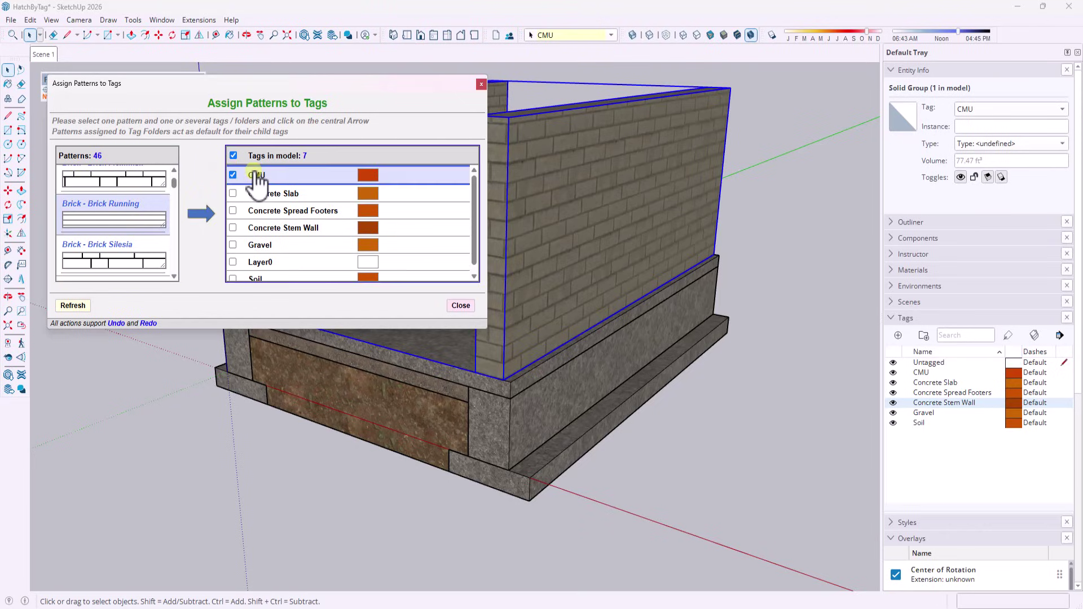
pyautogui.click(205, 217)
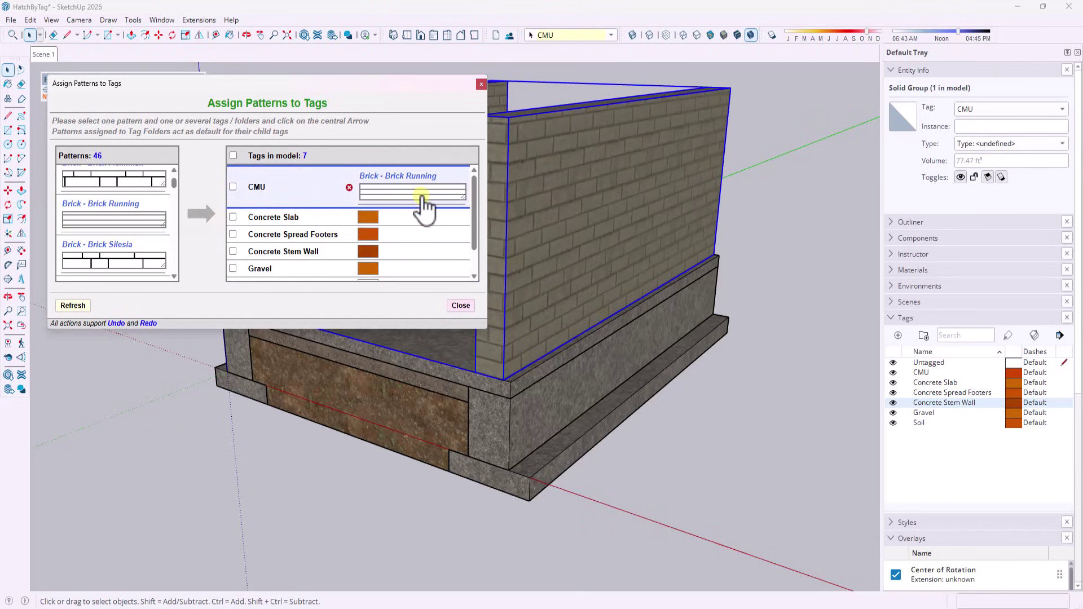
# Assign the Concrete - Structural pattern to the Concrete Slab, Concrete Spread Footers and Concrete Stem Wall tags.
pyautogui.click(233, 217)
pyautogui.click(232, 234)
pyautogui.click(232, 250)
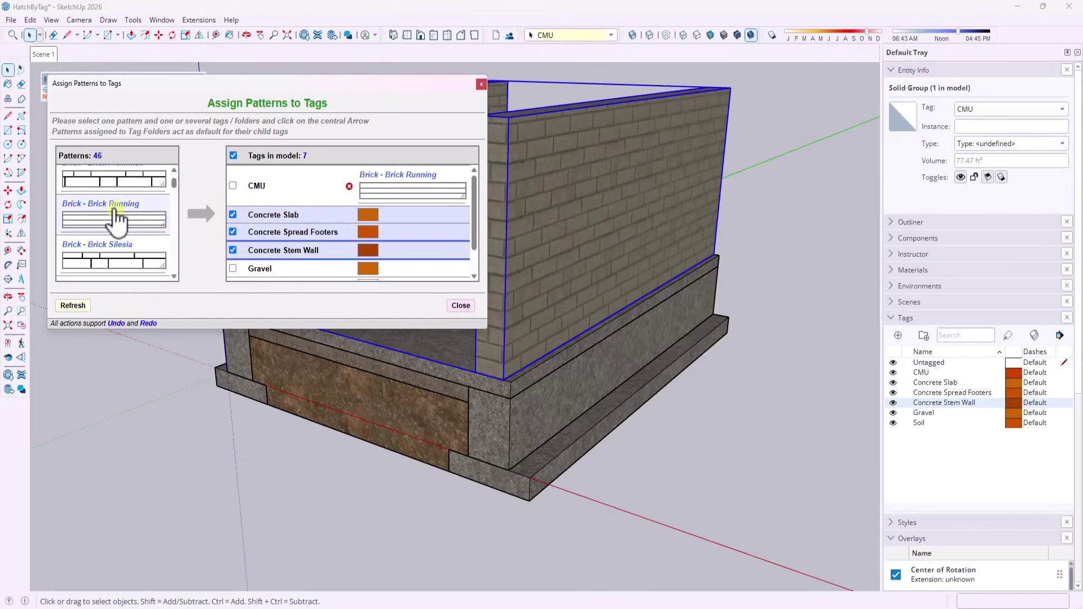
pyautogui.scroll(-5, 116, 220)
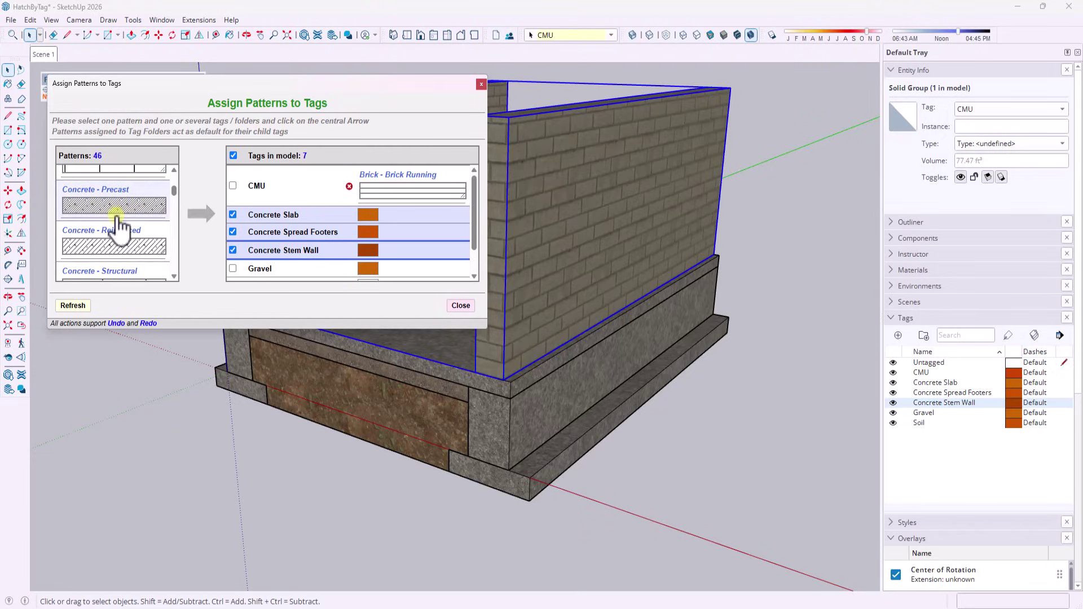
pyautogui.scroll(-3, 117, 220)
pyautogui.scroll(2, 115, 226)
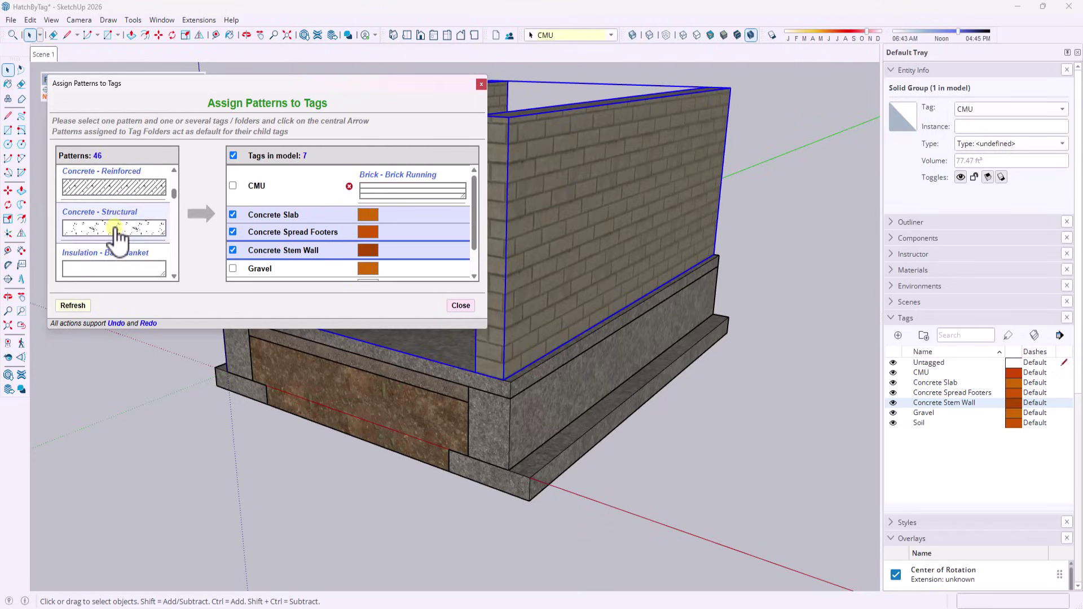
pyautogui.click(114, 228)
pyautogui.click(208, 214)
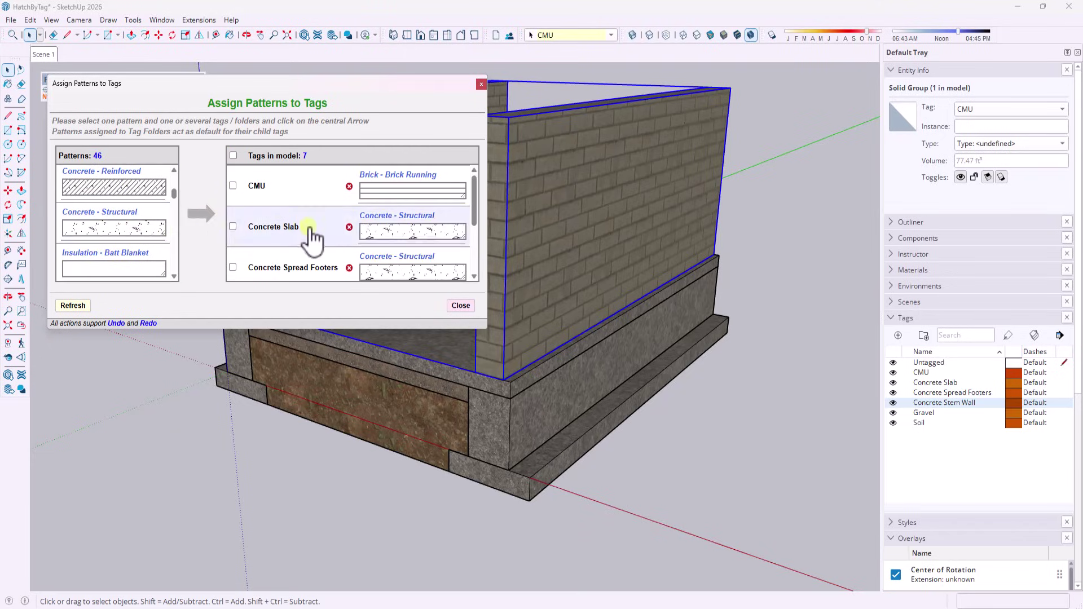
# Enlarge the pattern assignment dialog and assign the Terrain - Crush Rock Gravel pattern to the Gravel tag.
pyautogui.scroll(-3, 332, 228)
pyautogui.click(253, 237)
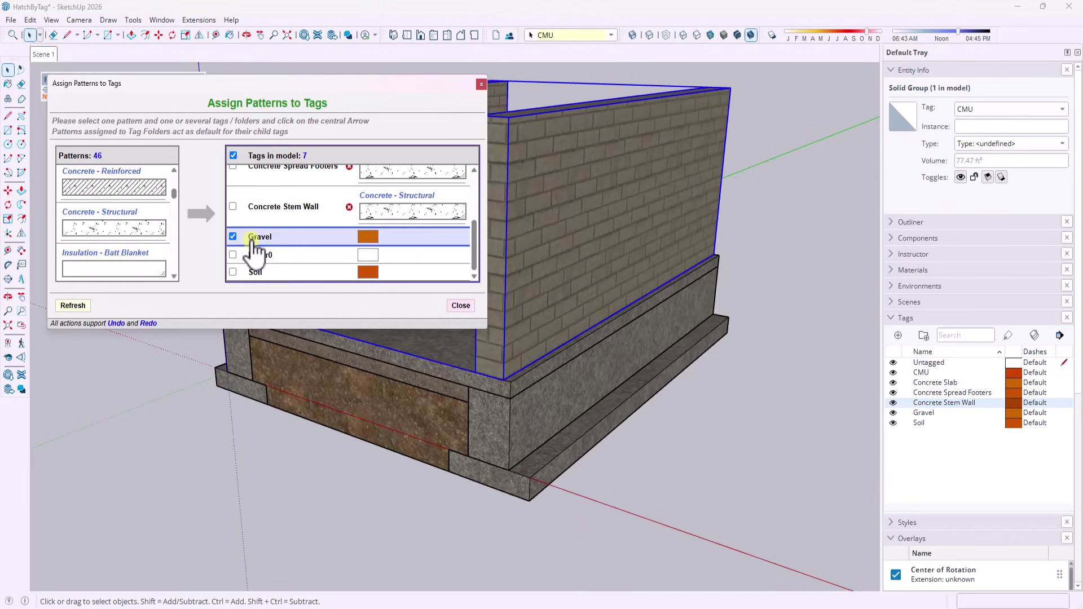
pyautogui.scroll(-6, 127, 242)
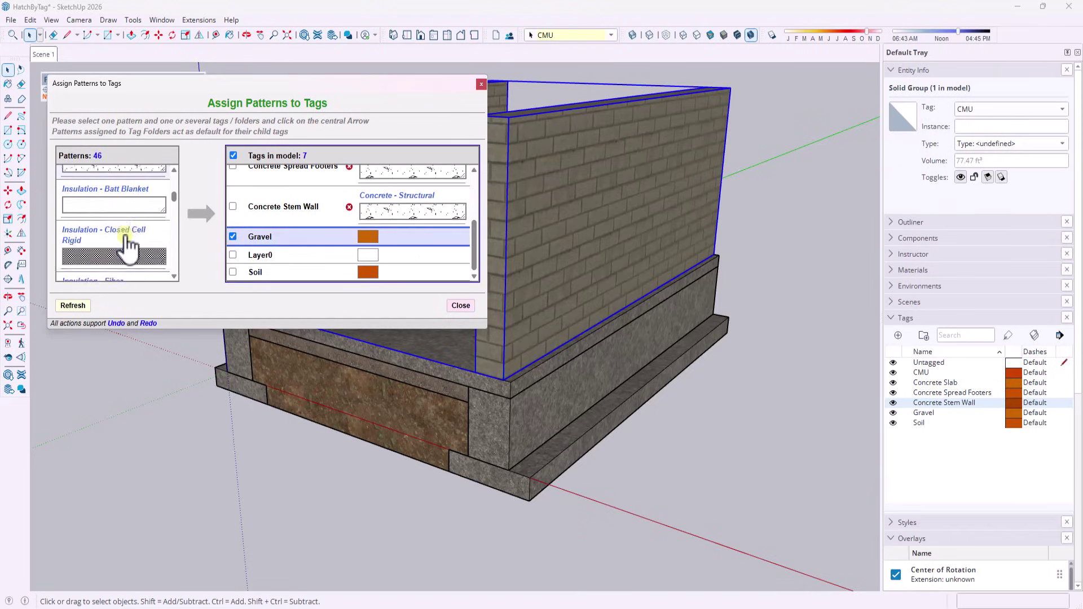
pyautogui.scroll(-8, 124, 244)
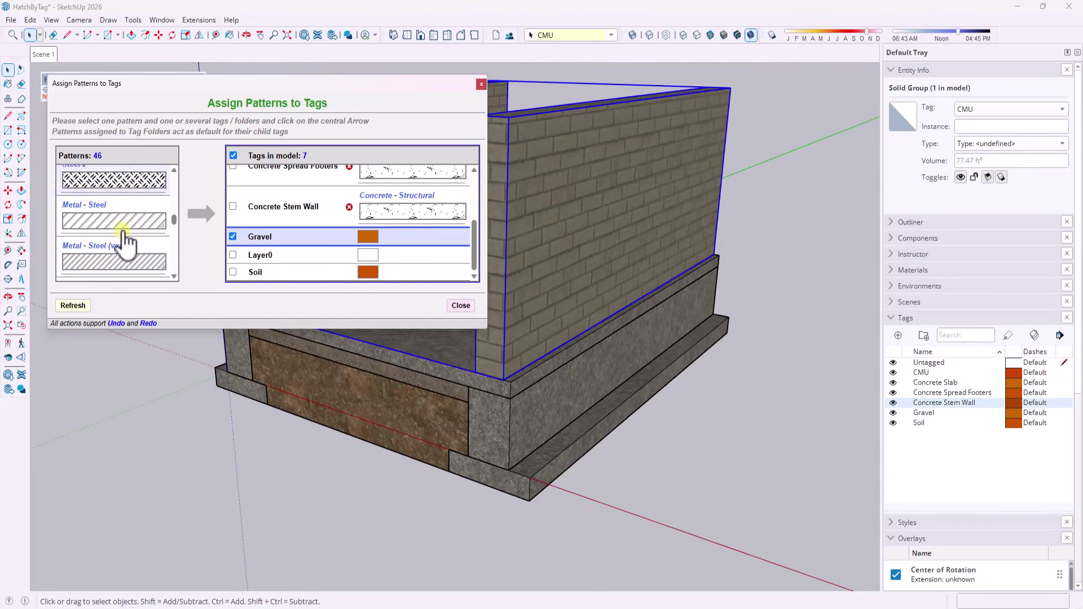
pyautogui.click(321, 234)
pyautogui.click(256, 236)
pyautogui.scroll(-3, 137, 242)
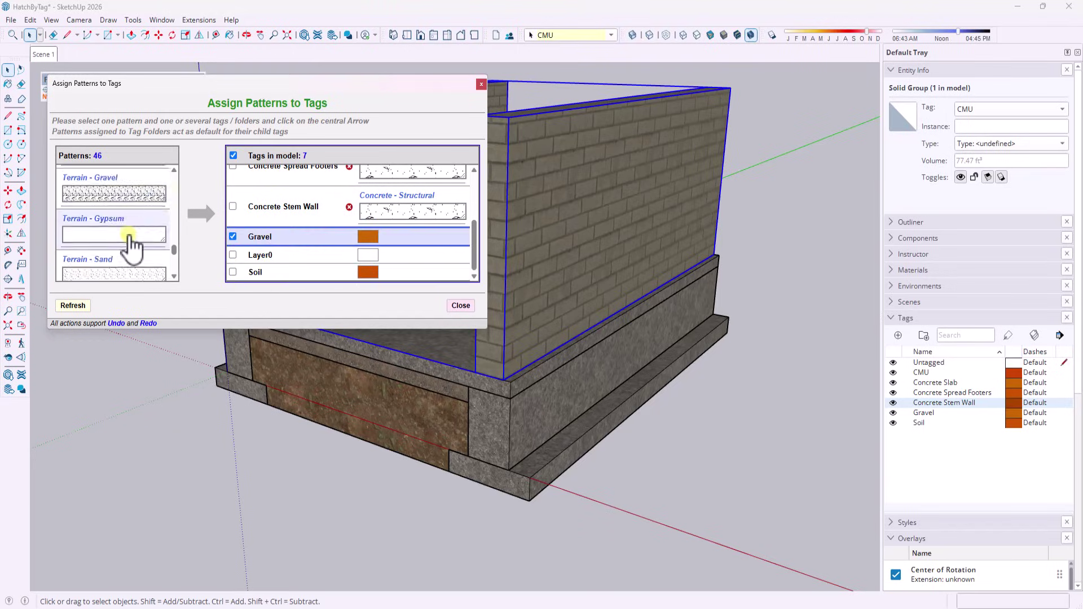
pyautogui.moveTo(137, 242); pyautogui.dragTo(208, 329)
pyautogui.scroll(3, 169, 334)
pyautogui.click(163, 326)
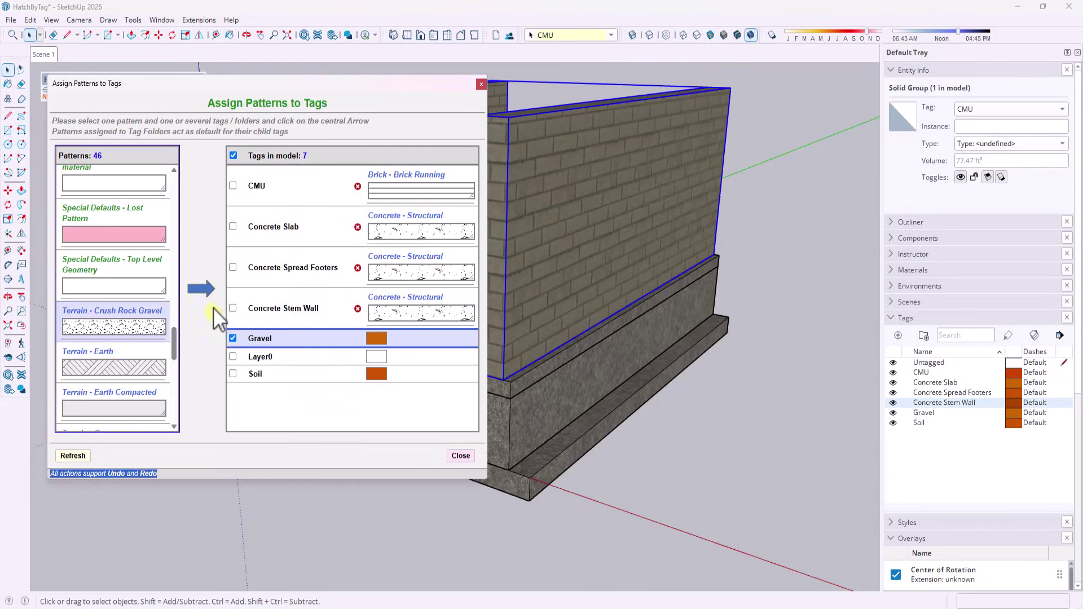
pyautogui.click(200, 288)
# Assign the Terrain - Earth pattern to the Soil tag and close the pattern assignment dialog.
pyautogui.click(253, 398)
pyautogui.click(124, 369)
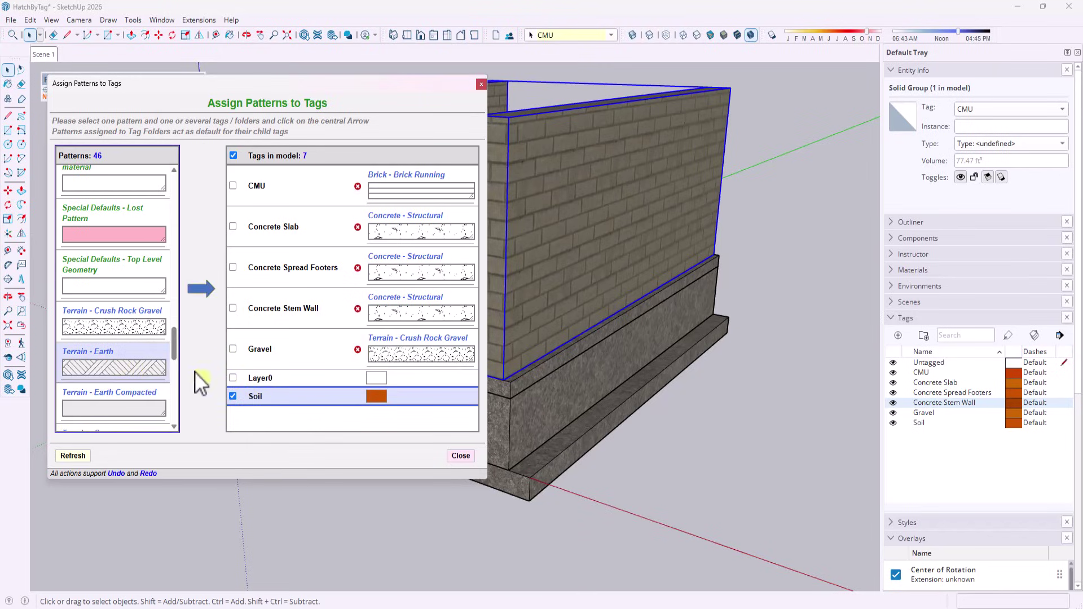
pyautogui.click(200, 289)
pyautogui.click(460, 456)
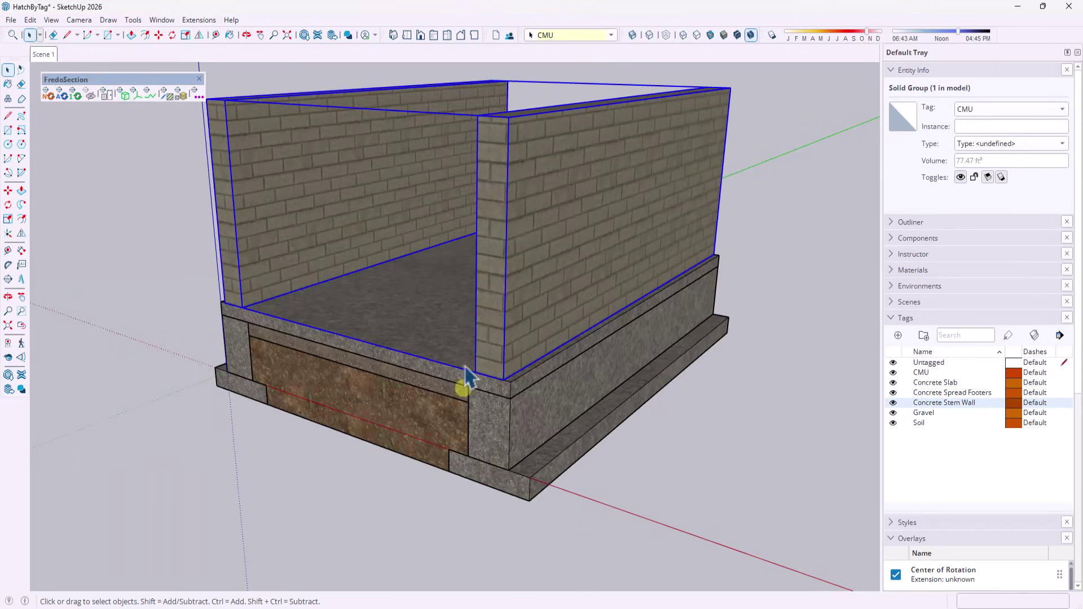
# Place a section plane crosswise through both block walls, accept its default name, and generate the tag-based pattern fills.
pyautogui.click(7, 279)
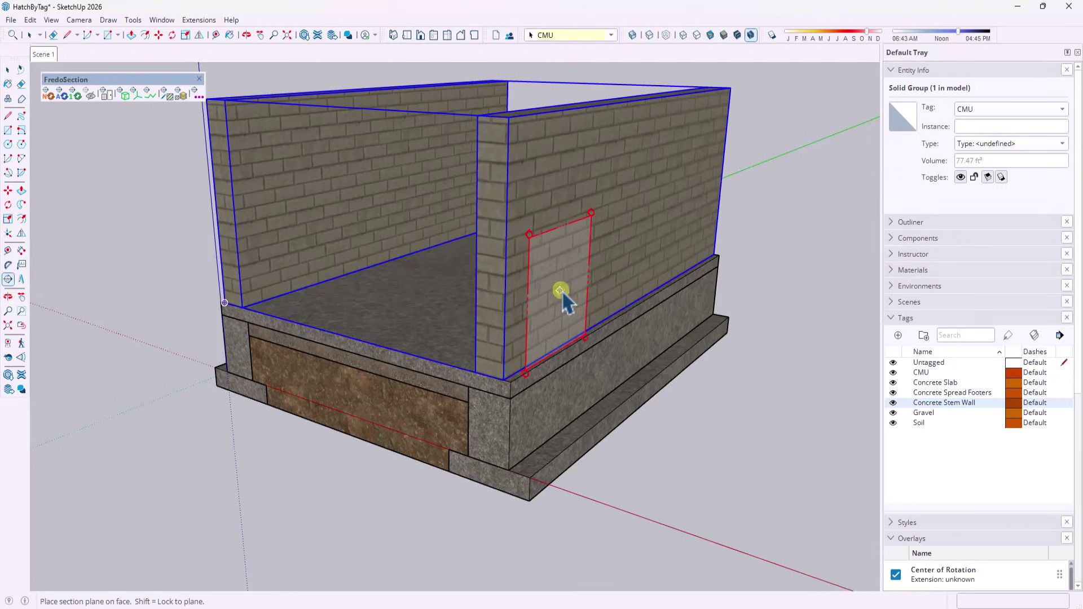
pyautogui.click(562, 291)
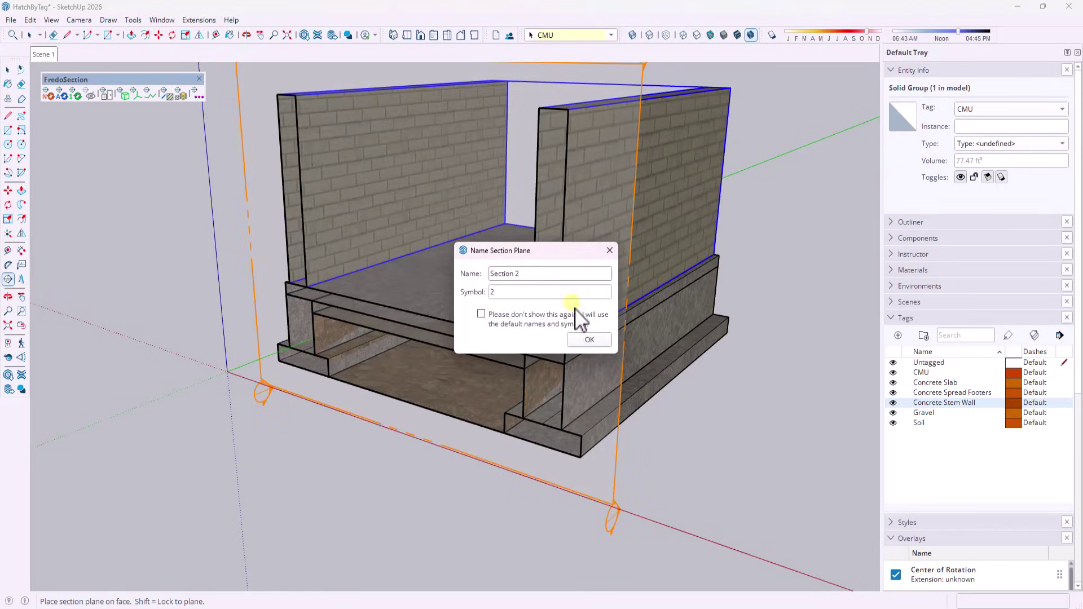
pyautogui.click(590, 339)
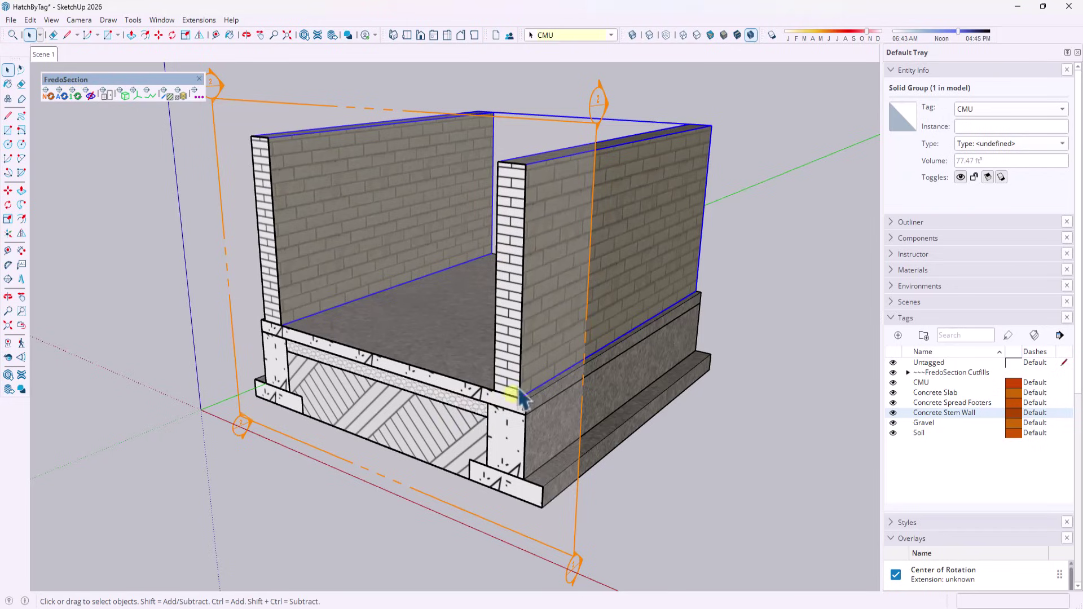
pyautogui.moveTo(425, 300); pyautogui.dragTo(447, 283, button='middle')
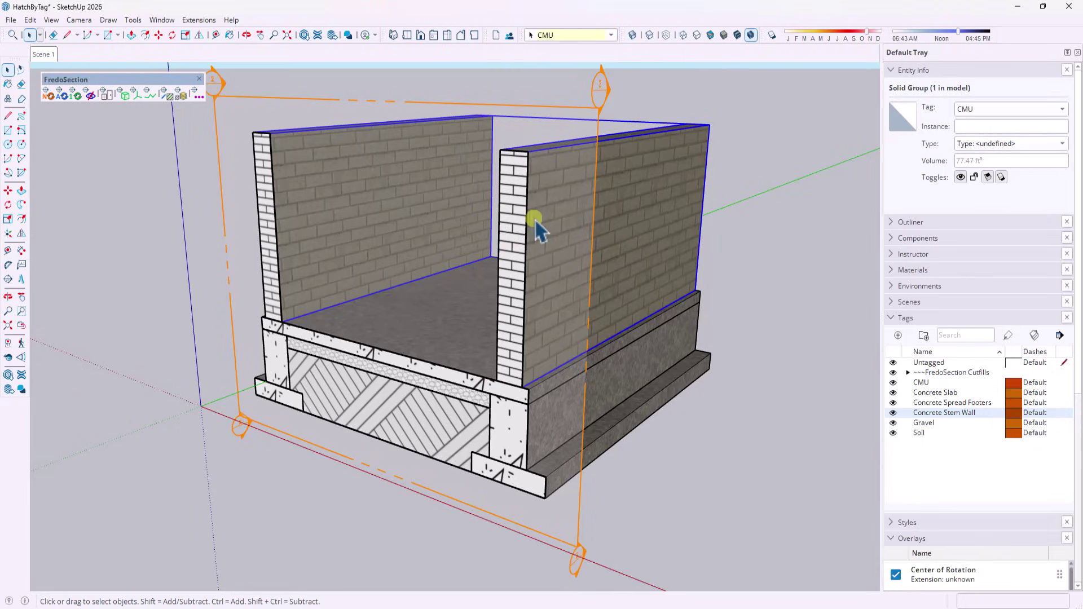
# Inside the CMU group, make each of the two block walls its own nested group.
pyautogui.keyDown('shift'); pyautogui.click(671, 255); pyautogui.keyUp('shift')
pyautogui.keyDown('shift'); pyautogui.click(672, 254); pyautogui.keyUp('shift')
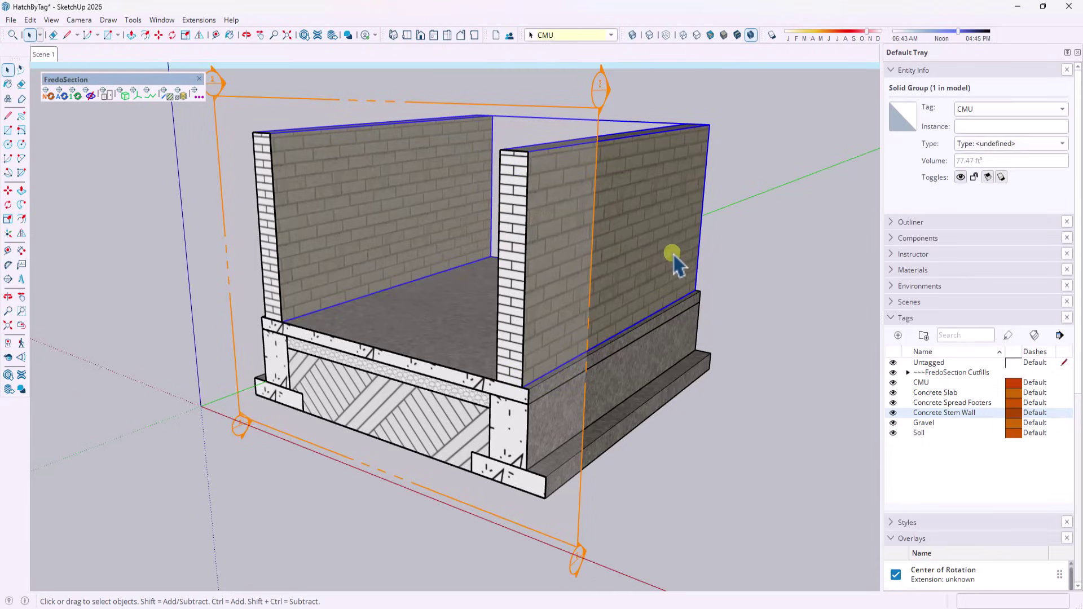
pyautogui.doubleClick(672, 255)
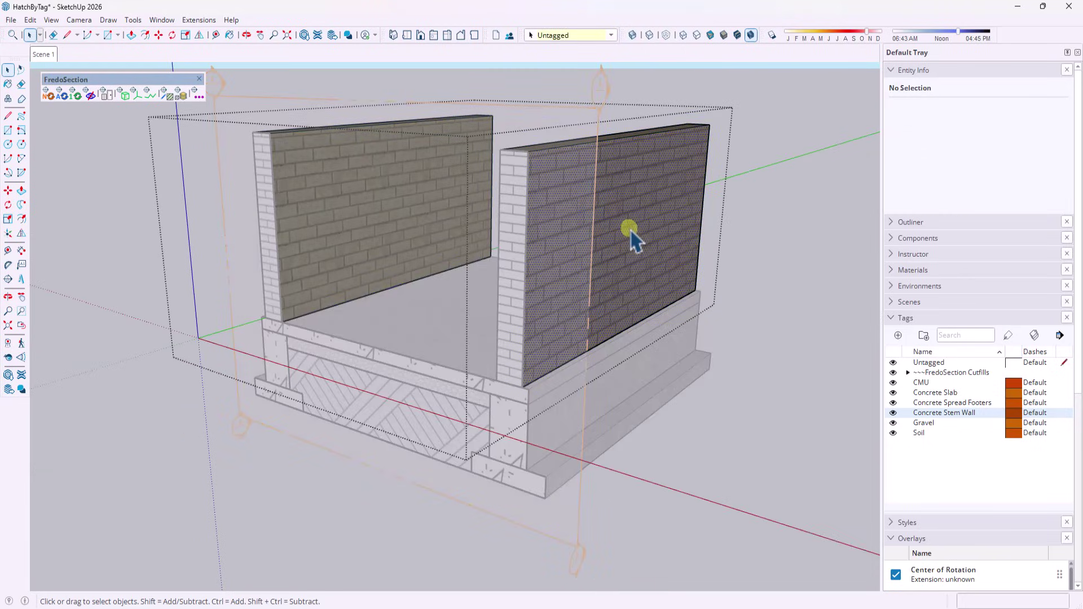
pyautogui.click(630, 230)
pyautogui.rightClick(629, 229)
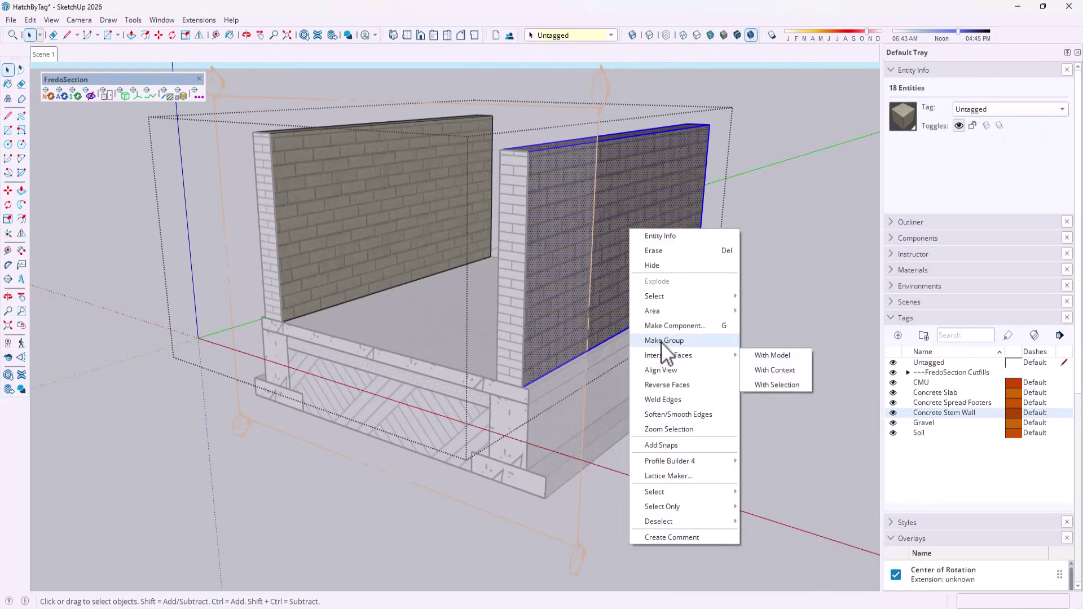
pyautogui.press('Escape')
pyautogui.click(319, 181)
pyautogui.rightClick(320, 182)
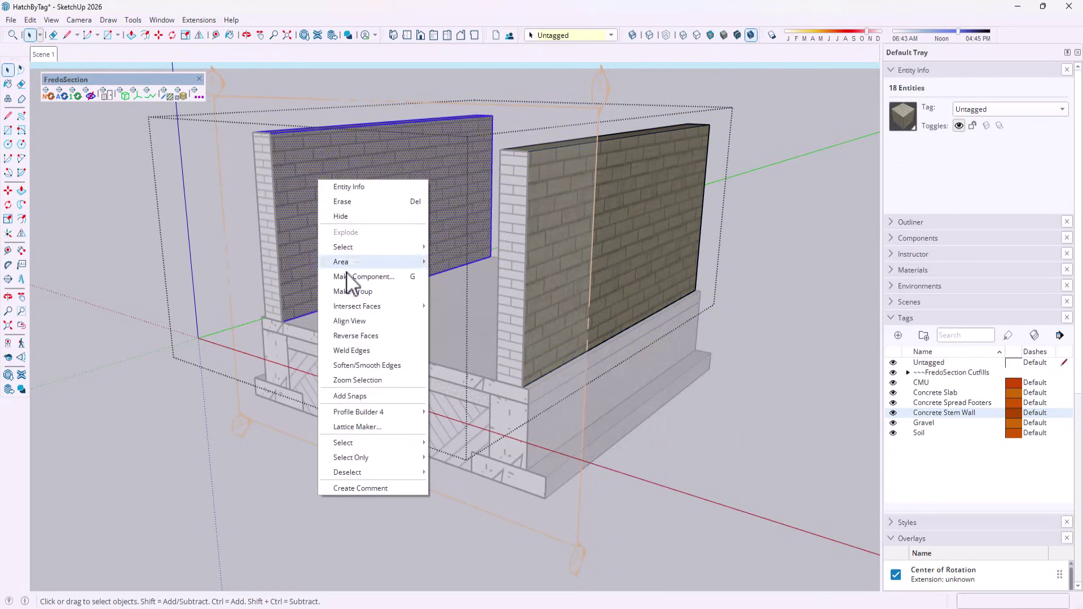
pyautogui.click(354, 295)
# Check the tag of the nested block wall group, leave the group, and update the section fills.
pyautogui.click(600, 227)
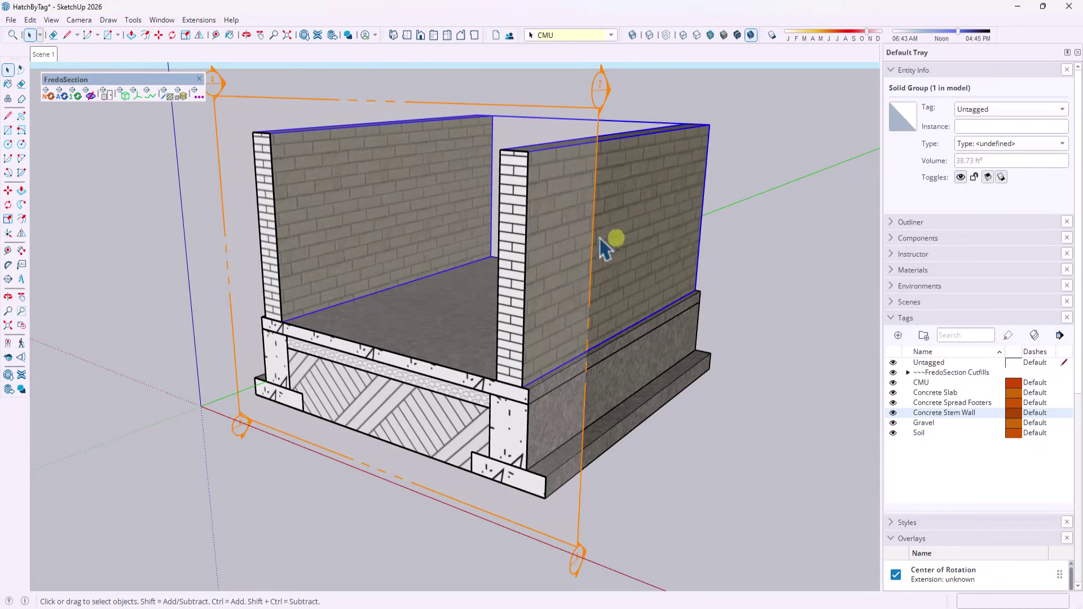
pyautogui.doubleClick(578, 222)
pyautogui.click(633, 214)
pyautogui.press('Escape')
pyautogui.press('Escape')
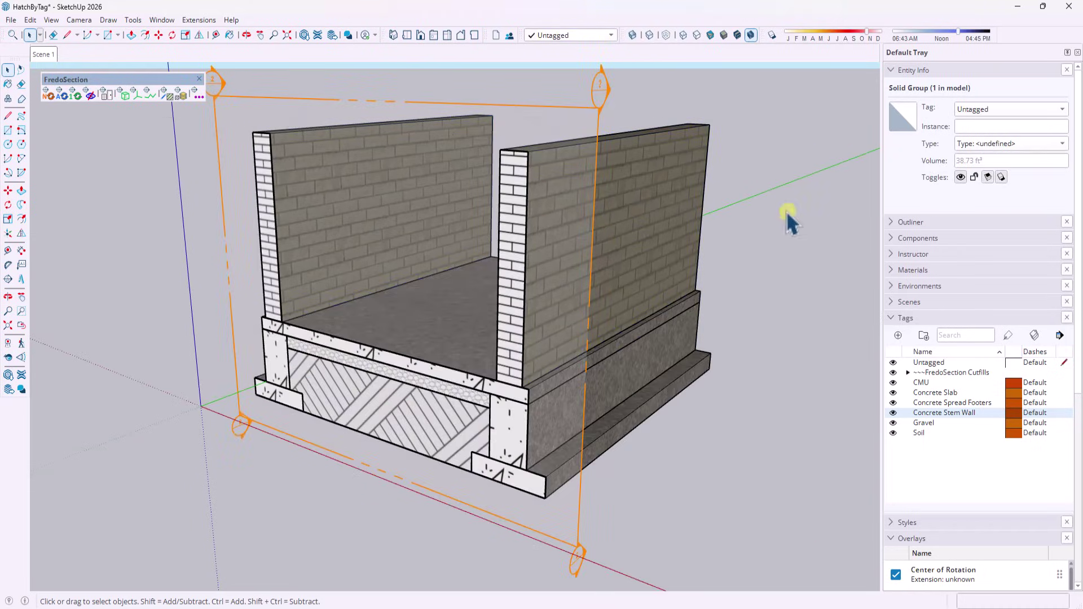
pyautogui.press('Escape')
pyautogui.click(79, 97)
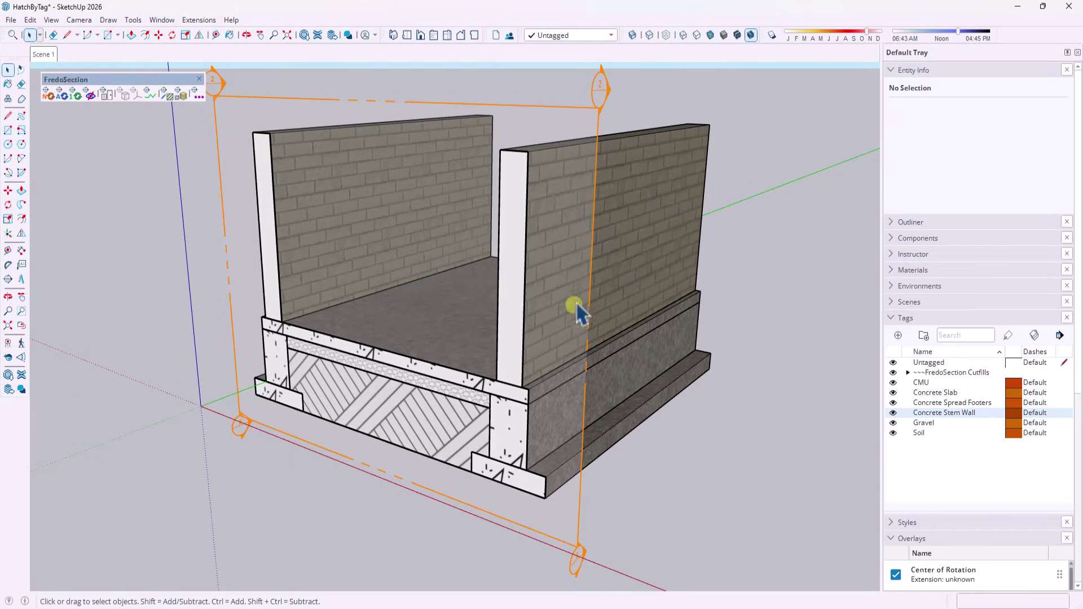
# Assign the CMU tag to both nested block wall groups and update the section fills.
pyautogui.doubleClick(609, 271)
pyautogui.click(392, 204)
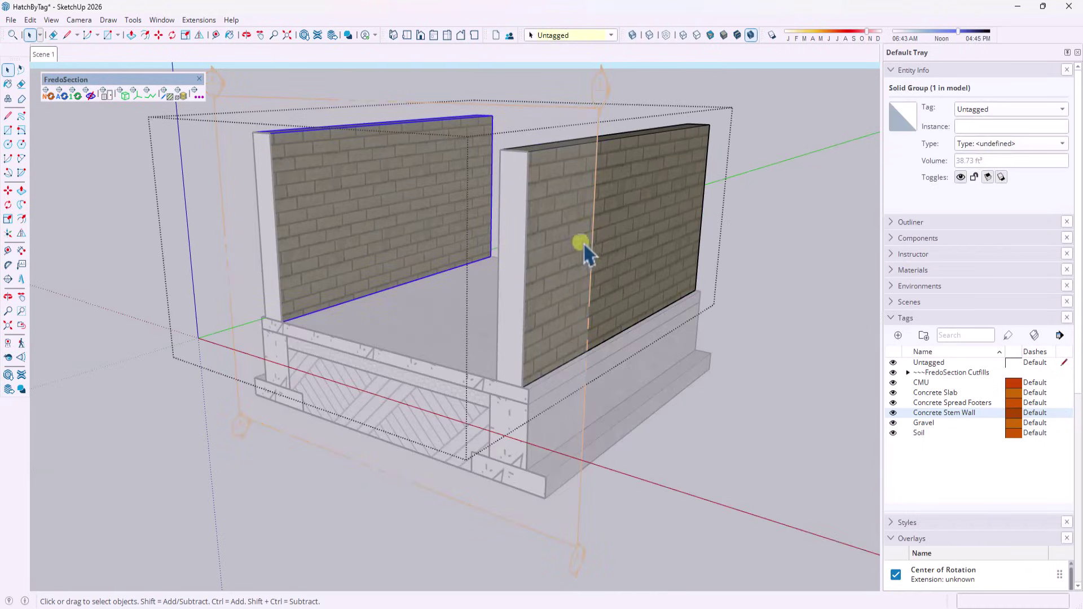
pyautogui.keyDown('shift'); pyautogui.click(640, 232); pyautogui.keyUp('shift')
pyautogui.click(570, 35)
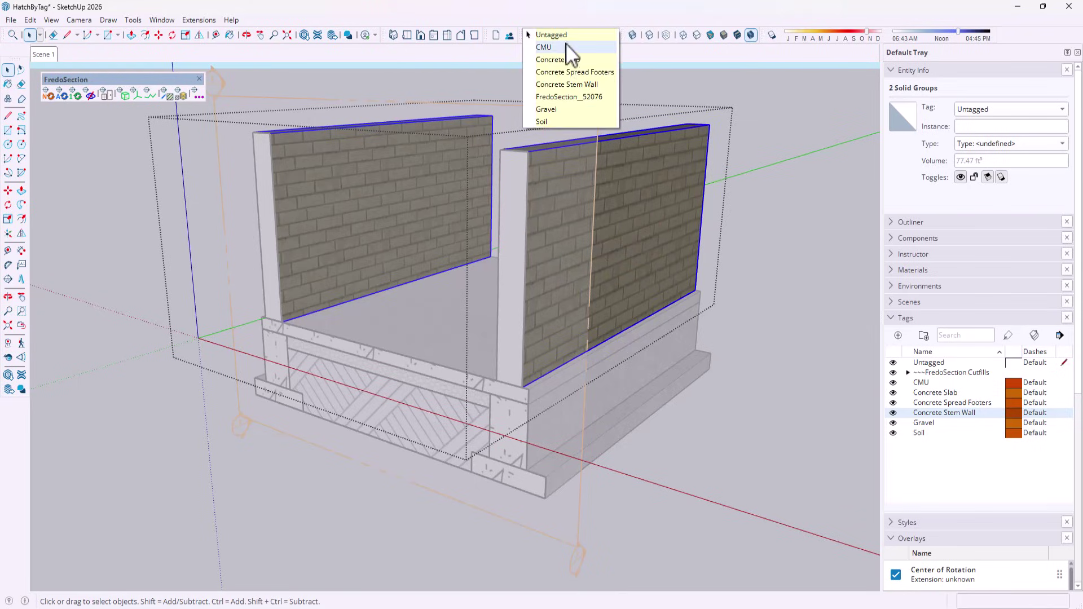
pyautogui.click(566, 45)
pyautogui.click(809, 222)
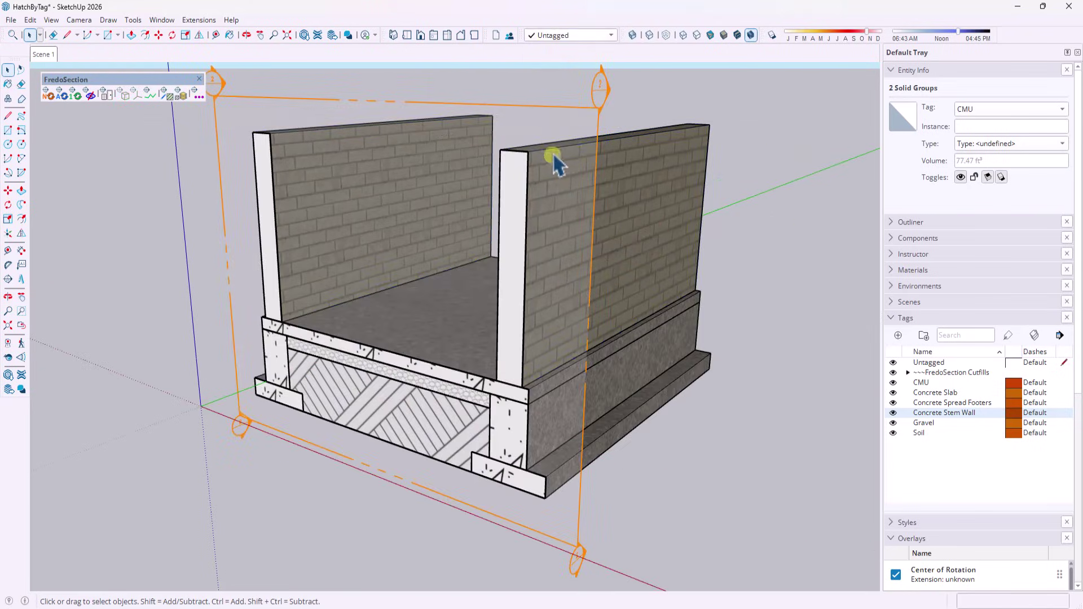
pyautogui.click(75, 94)
# Inspect the tags of the nested block wall groups and of the faces inside them.
pyautogui.doubleClick(612, 232)
pyautogui.click(622, 228)
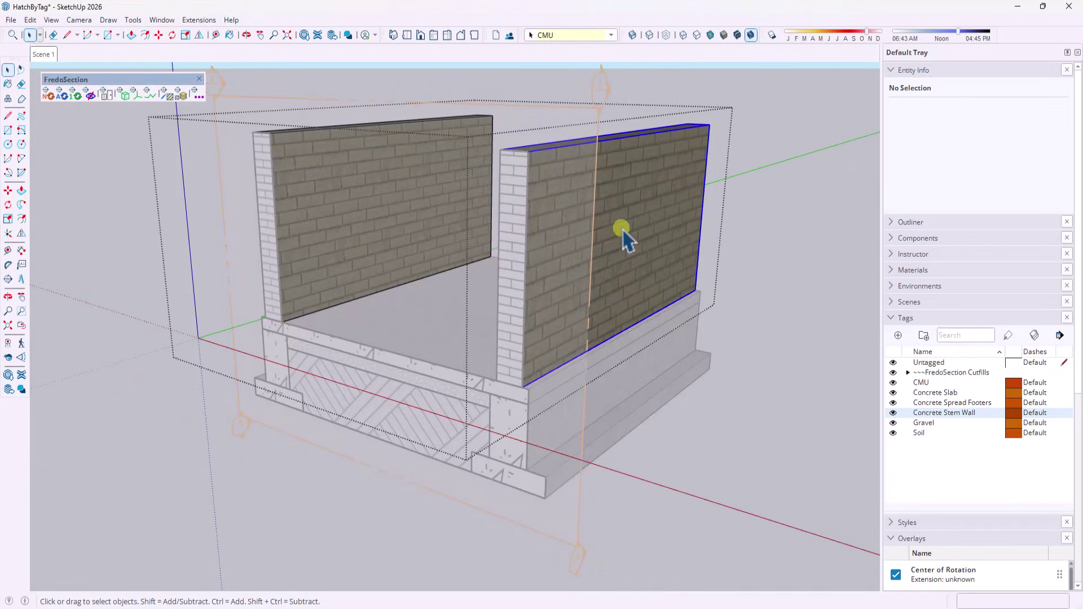
pyautogui.doubleClick(646, 229)
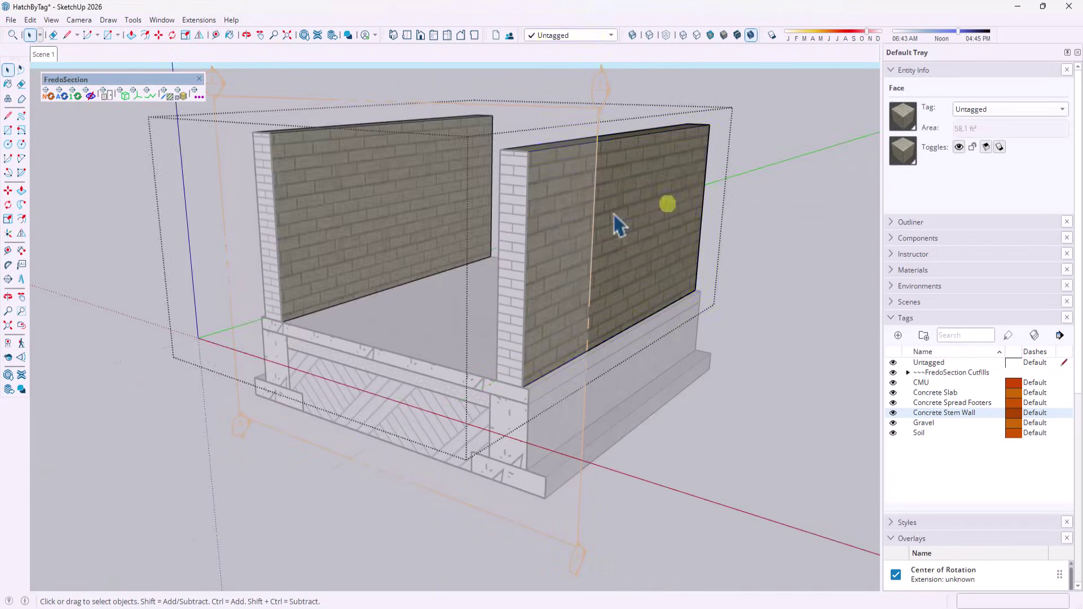
pyautogui.click(628, 211)
pyautogui.click(367, 170)
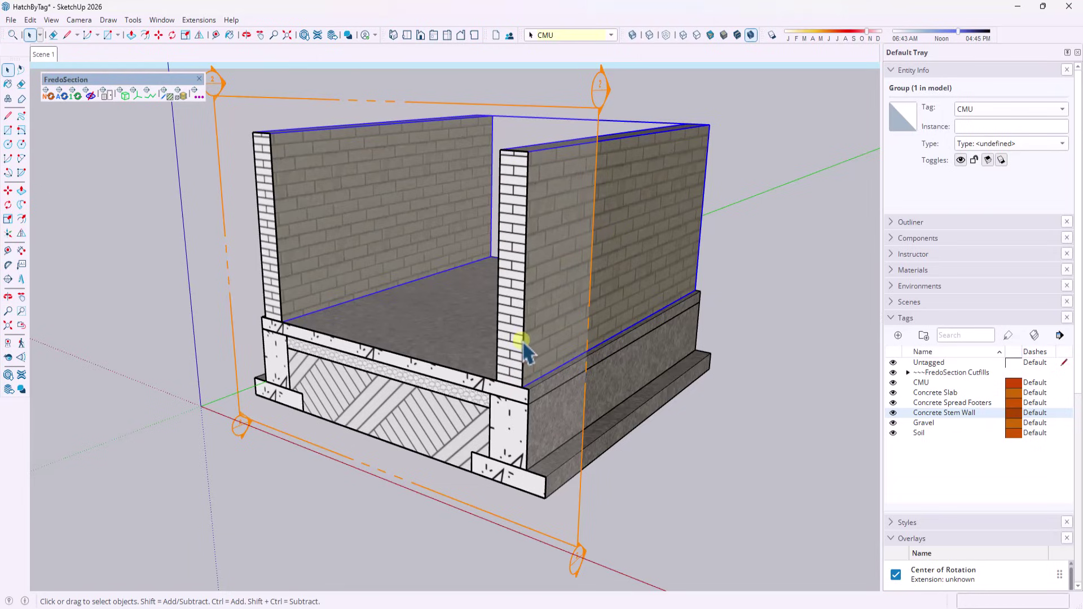
# Sample the Concrete - Structural pattern from the section cut and set its scaling to 4.0.
pyautogui.click(167, 95)
pyautogui.keyDown('alt'); pyautogui.click(515, 399); pyautogui.keyUp('alt')
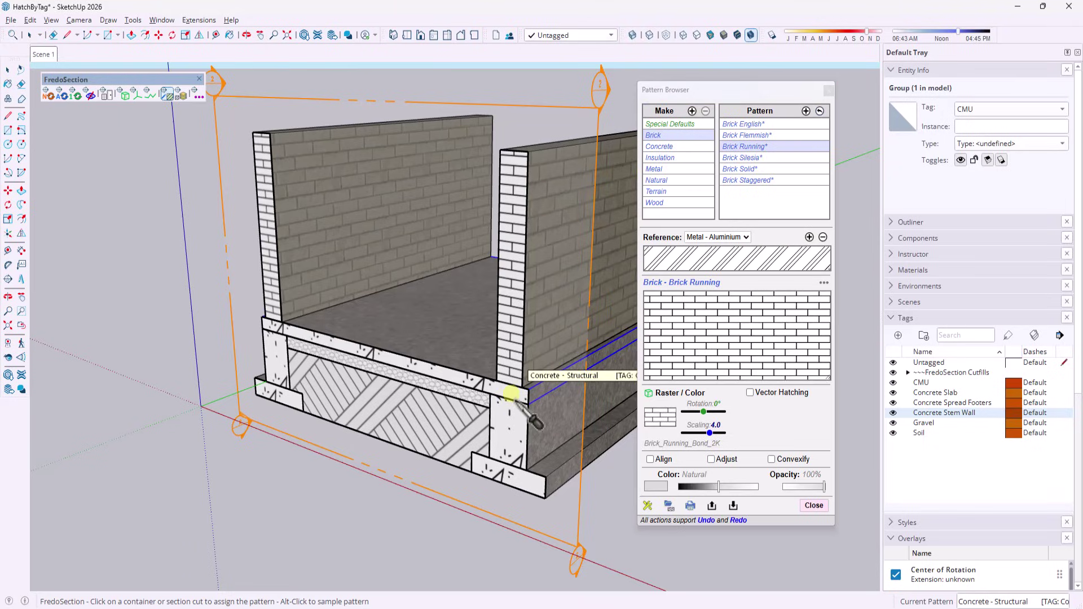
pyautogui.moveTo(723, 433); pyautogui.dragTo(709, 433)
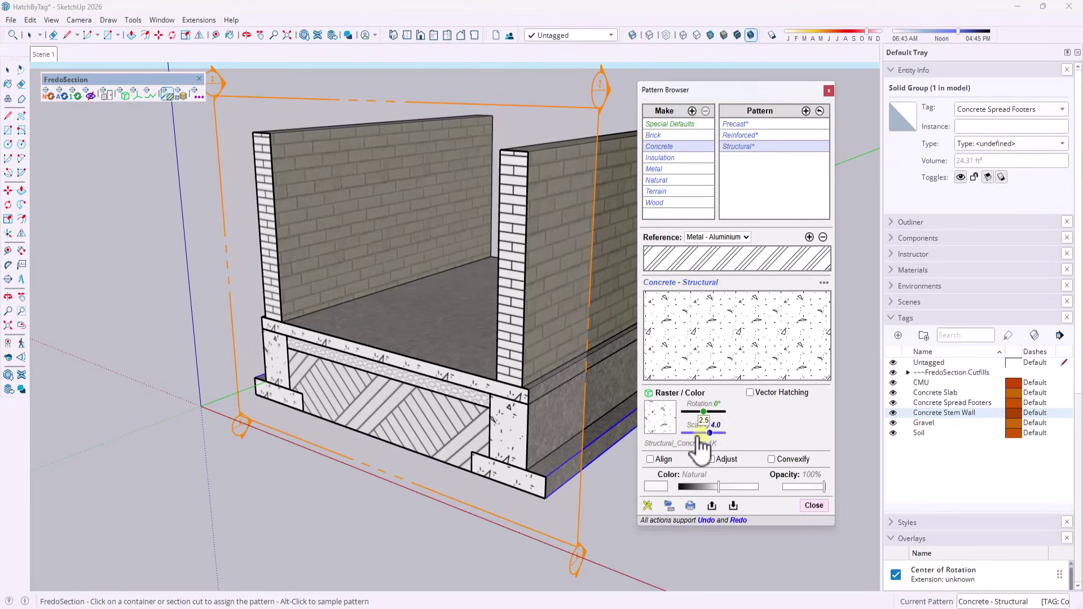
pyautogui.press('Escape')
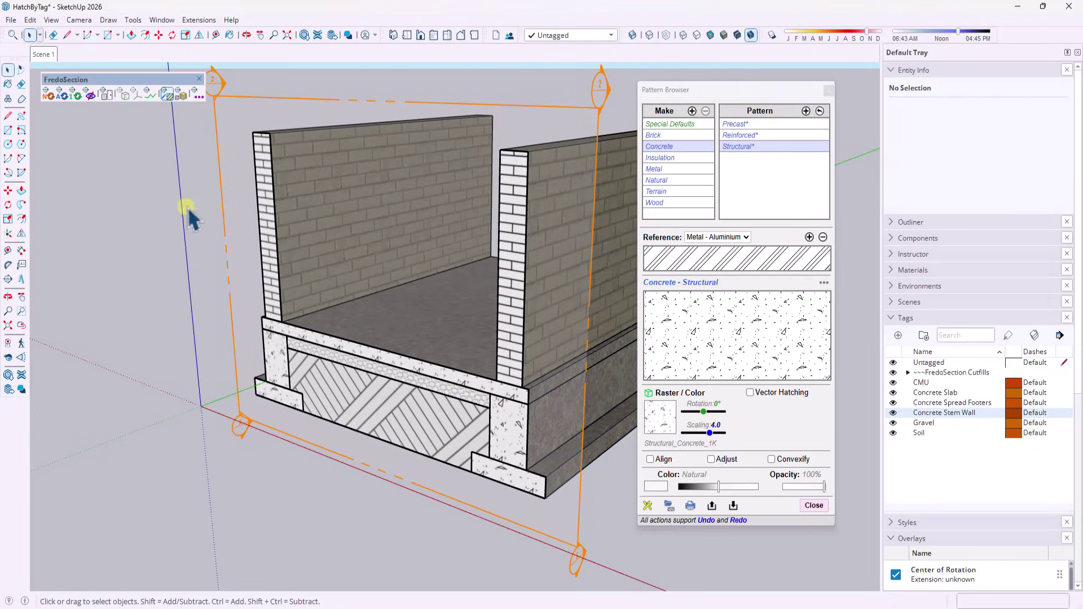